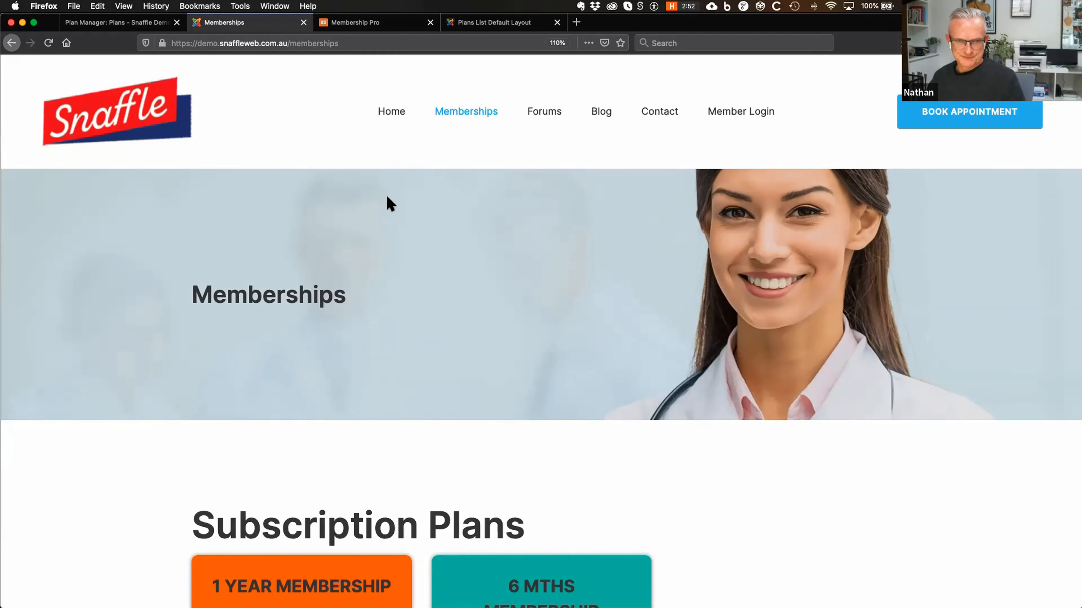
Step: Review the Subscription Plans cards on the public Memberships page
key(super+Tab)
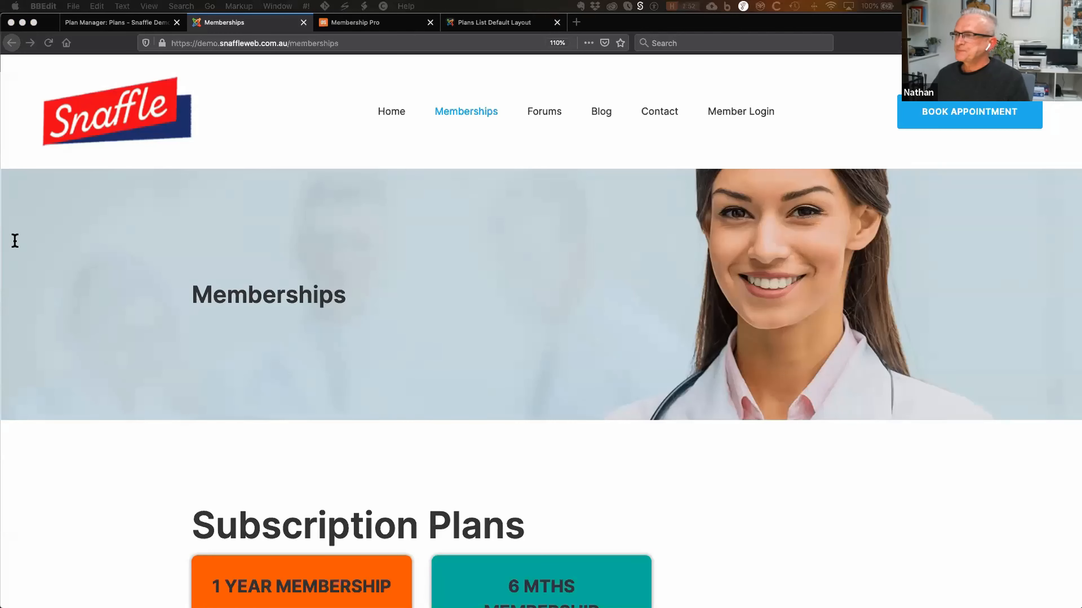
click(331, 439)
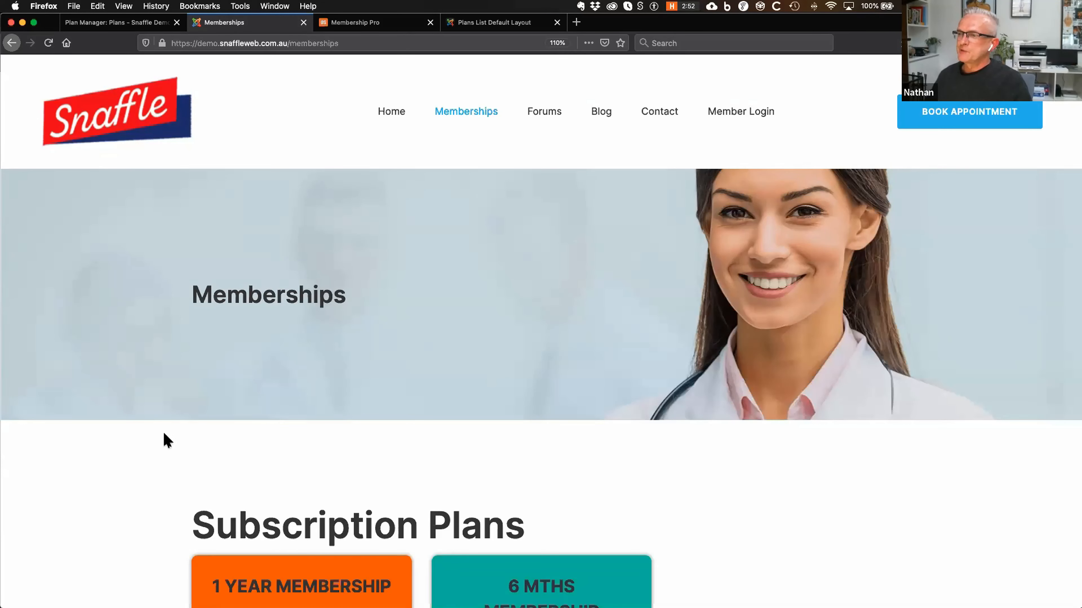
scroll(145, 451, down, 3)
scroll(143, 452, down, 5)
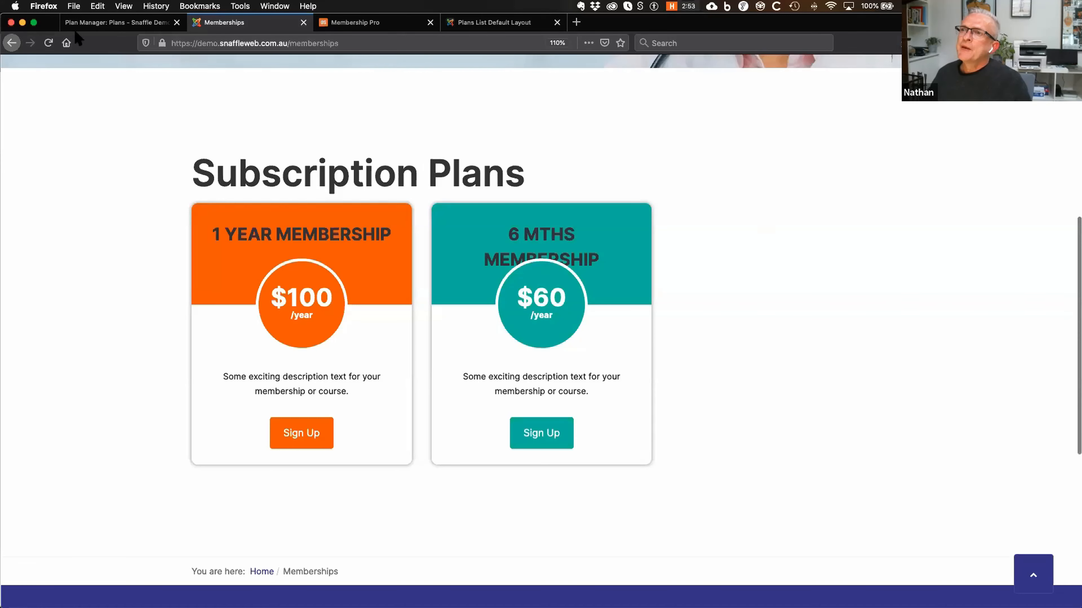
Step: Switch to the site administration, return to the Control Panel, and open the Plans list of the Membership Pro component
click(115, 22)
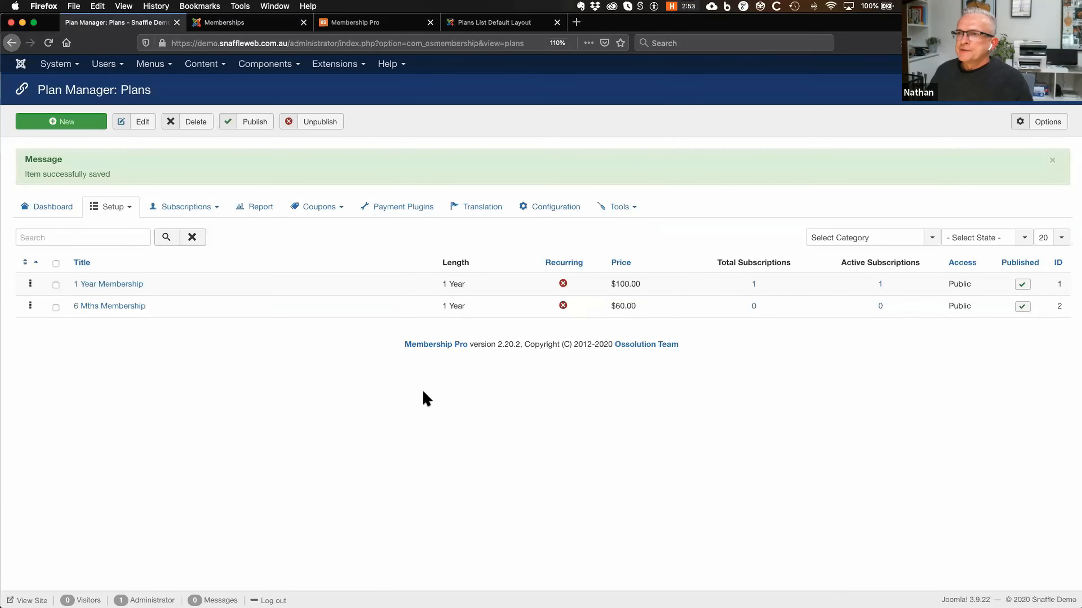
click(68, 66)
click(65, 85)
click(268, 64)
mouse_move(274, 246)
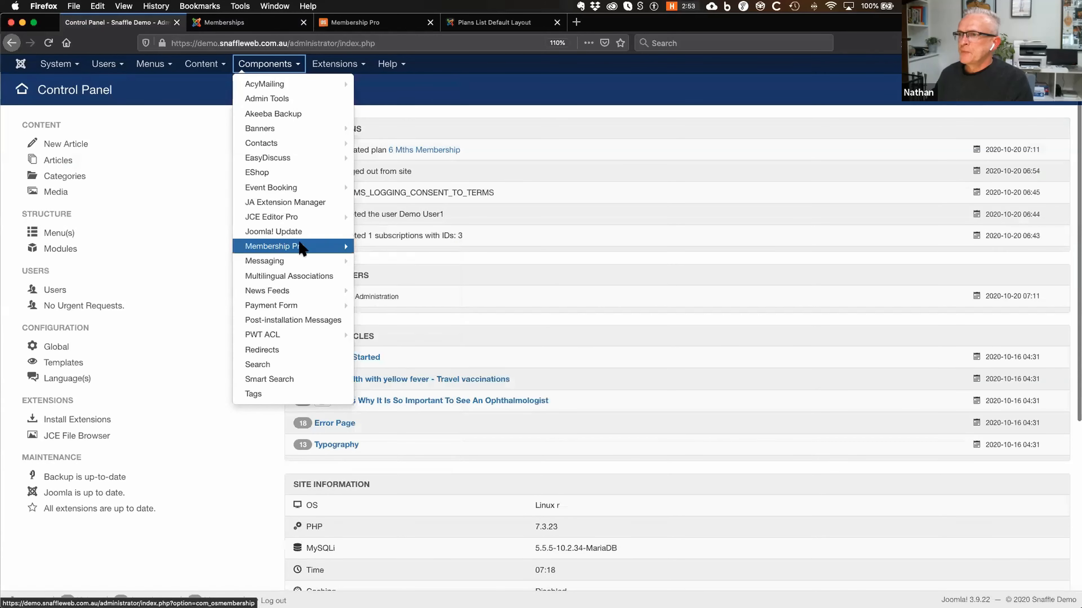
click(331, 252)
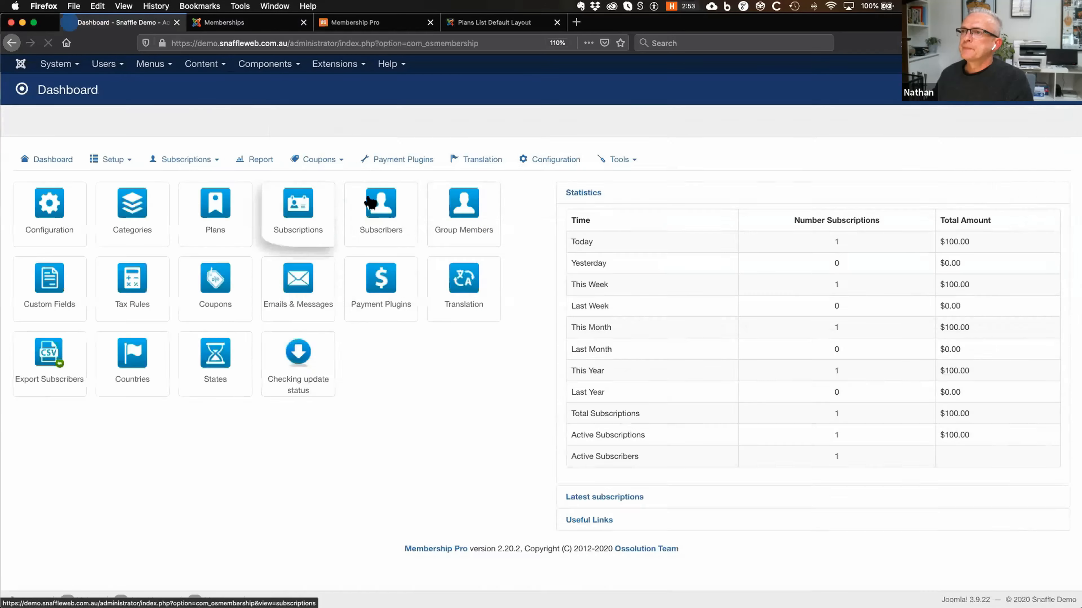
click(126, 159)
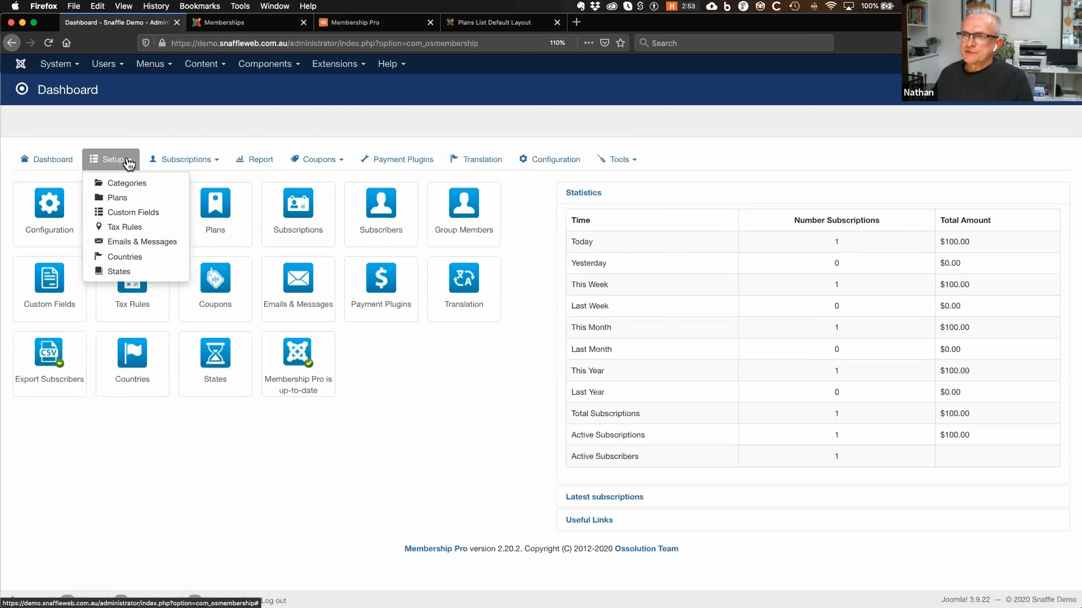
click(122, 198)
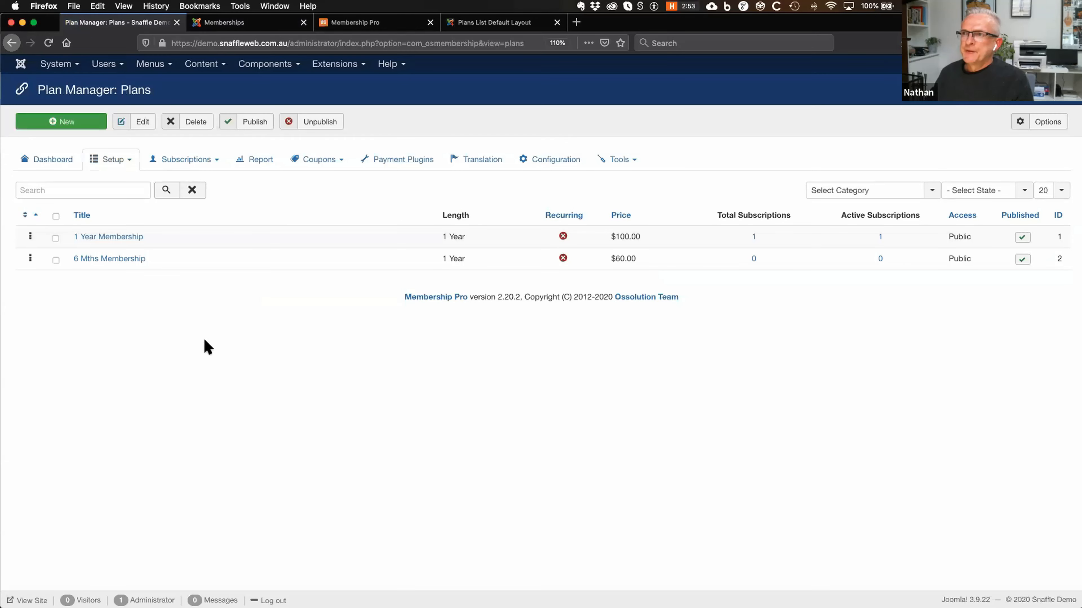
Step: Compare the plan list with the cards on the public Memberships page, and open the 1 Year Membership plan for editing
click(249, 26)
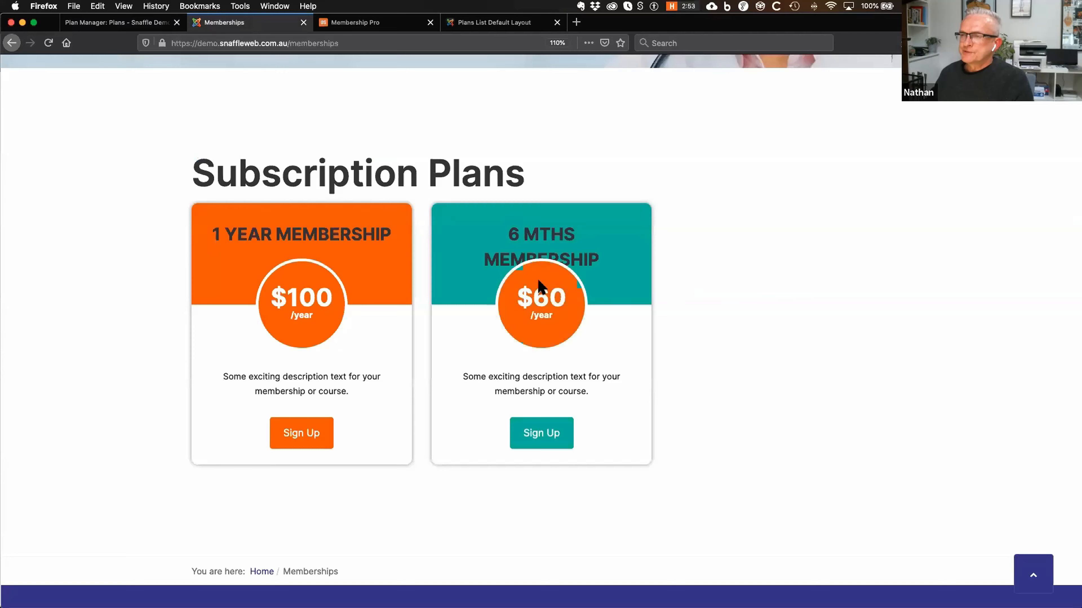
click(106, 26)
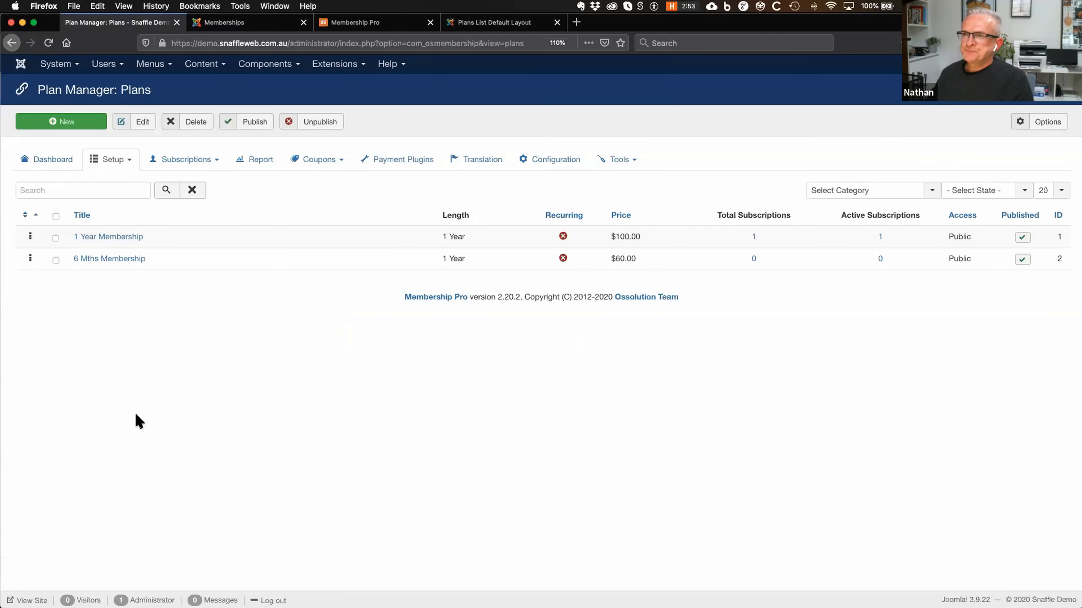
click(102, 239)
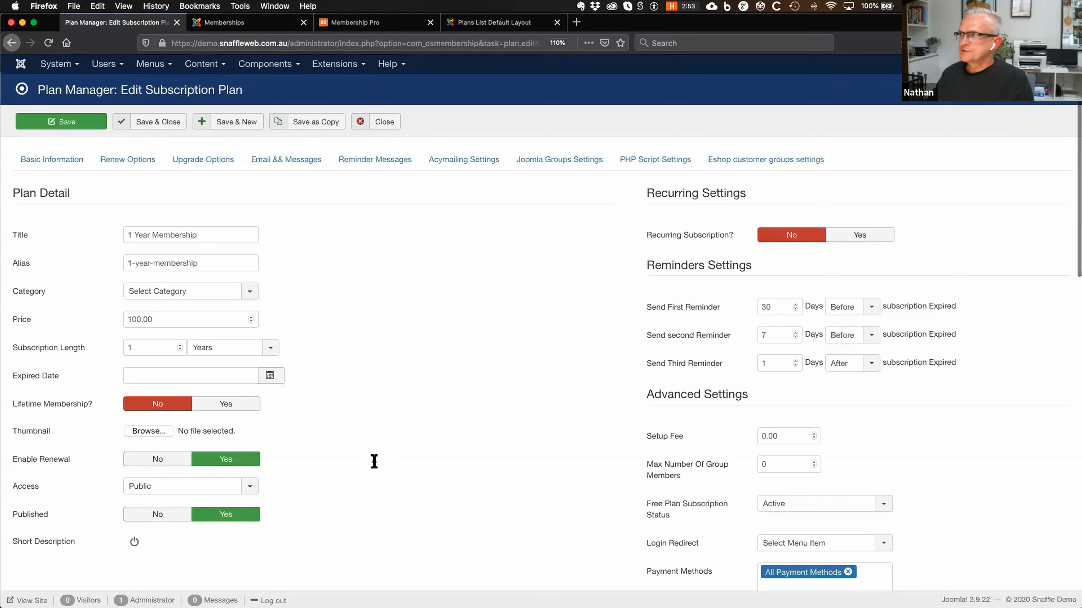
Step: Examine the plan's basic details, including title, price and the units offered for the subscription length
scroll(373, 461, down, 1)
scroll(367, 455, down, 3)
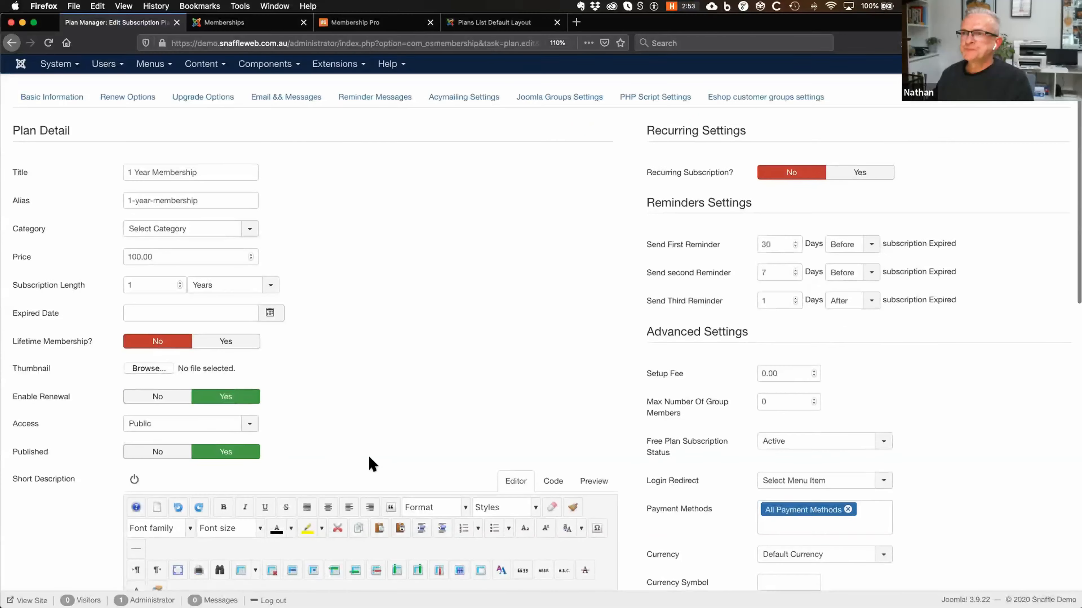
scroll(368, 454, up, 4)
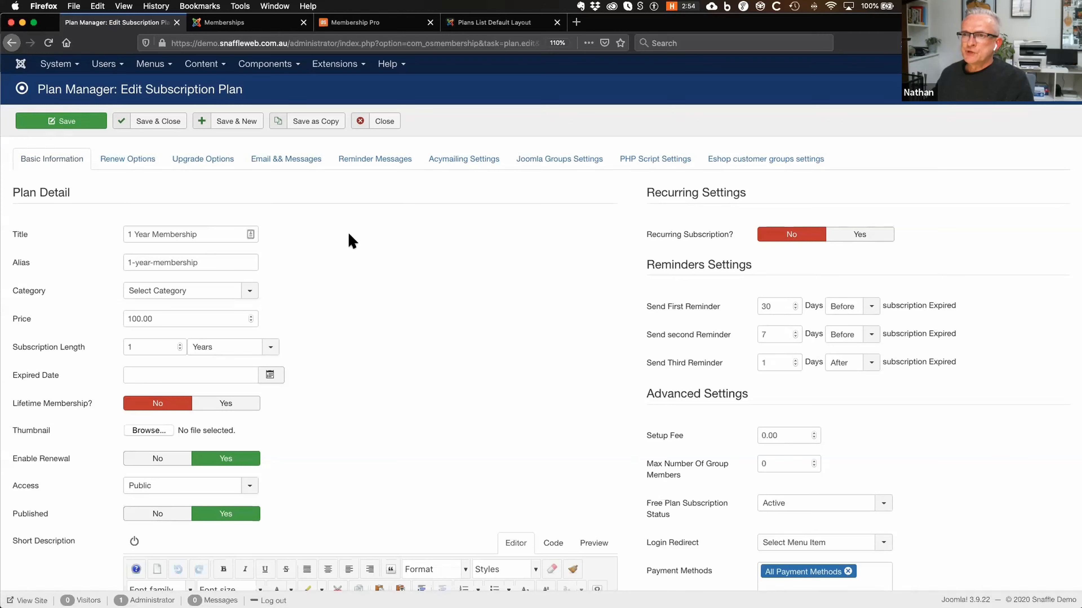
scroll(421, 350, down, 2)
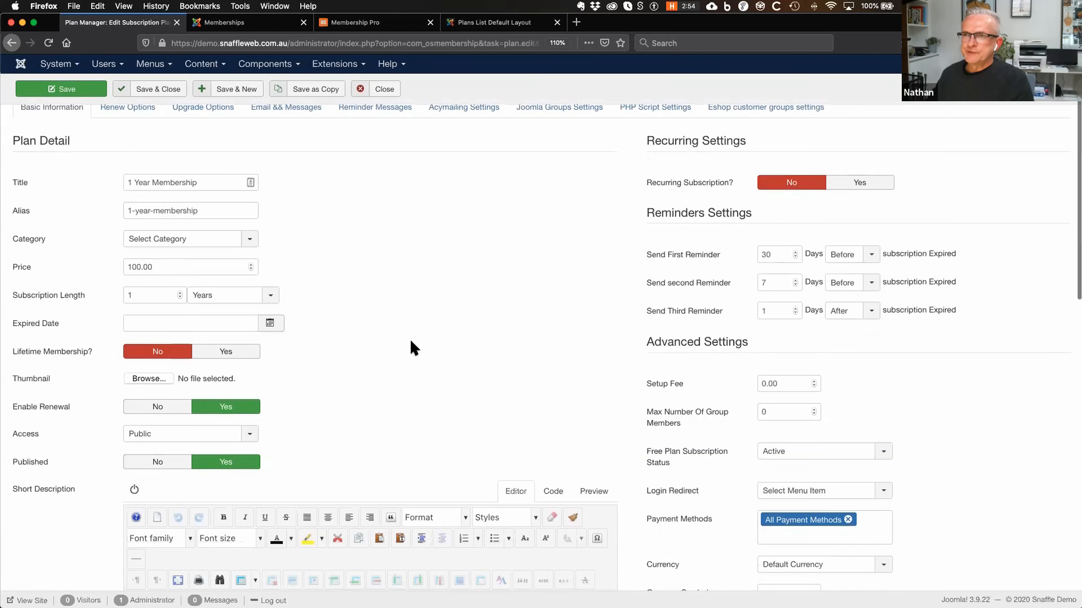
scroll(44, 157, up, 2)
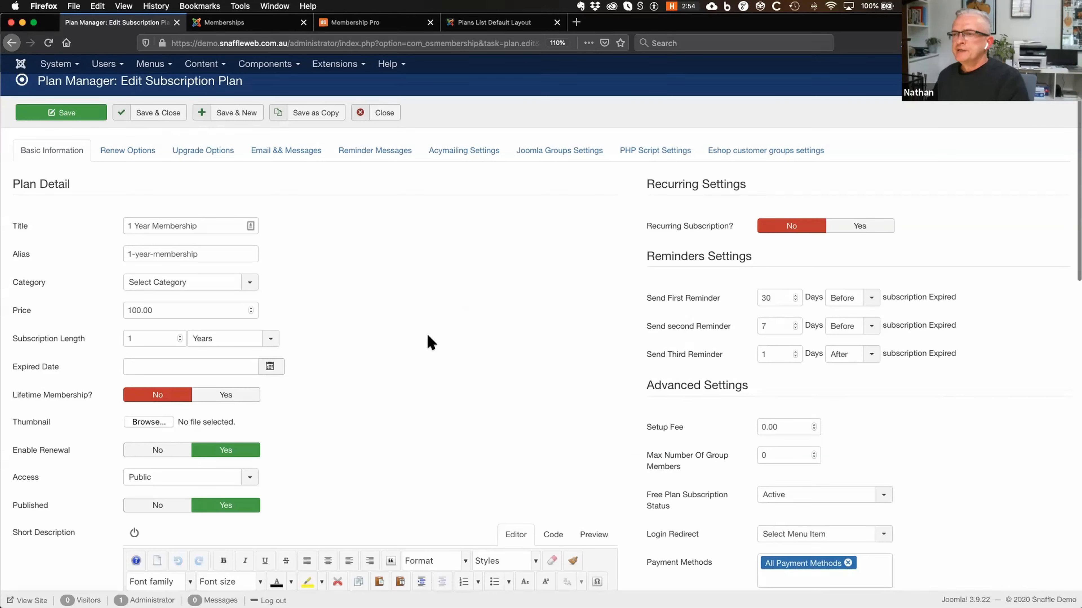
scroll(427, 341, down, 1)
scroll(428, 341, down, 1)
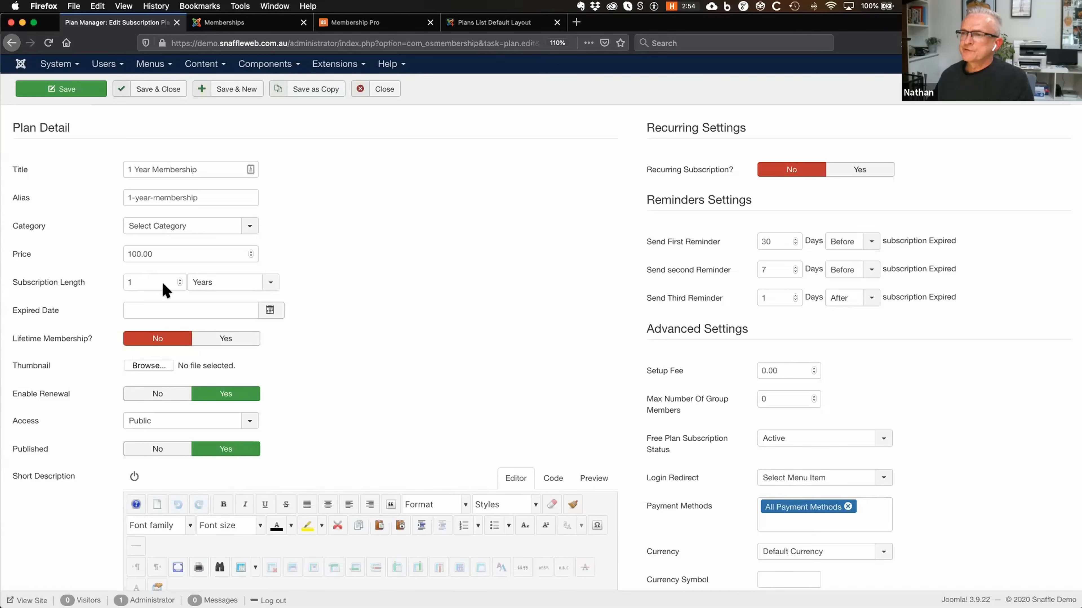
click(269, 284)
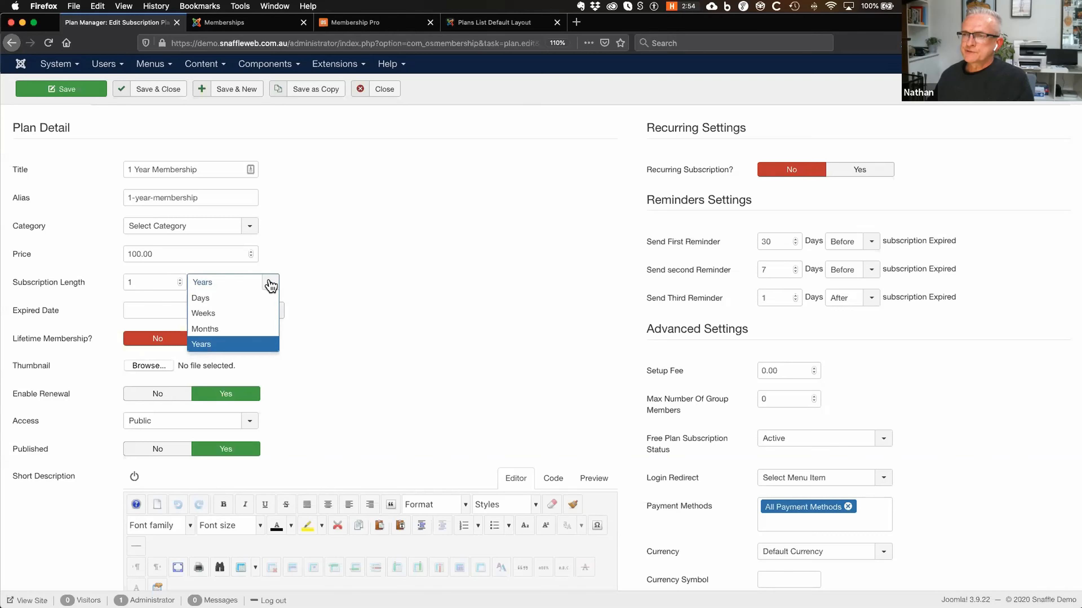
click(269, 283)
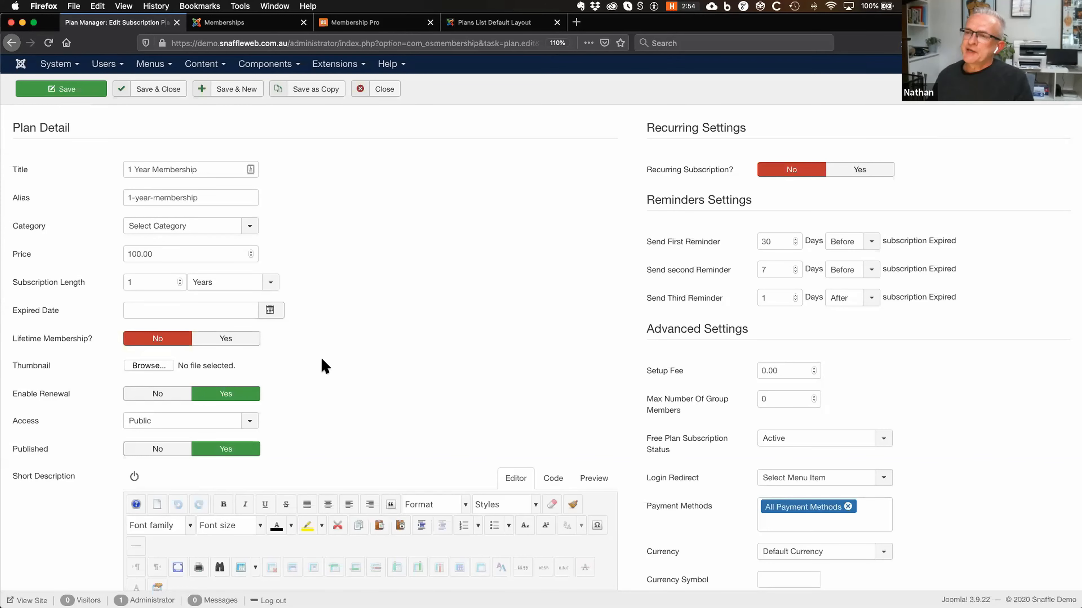
Step: Examine the plan's renewal, access and published settings along with its short and full description fields
scroll(345, 386, down, 2)
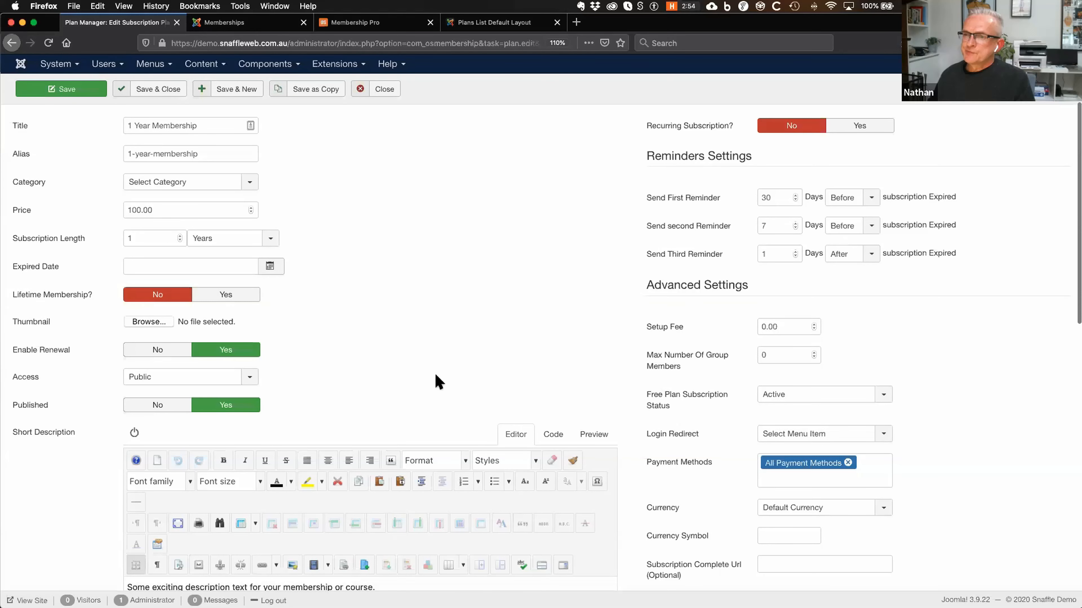
scroll(431, 381, down, 4)
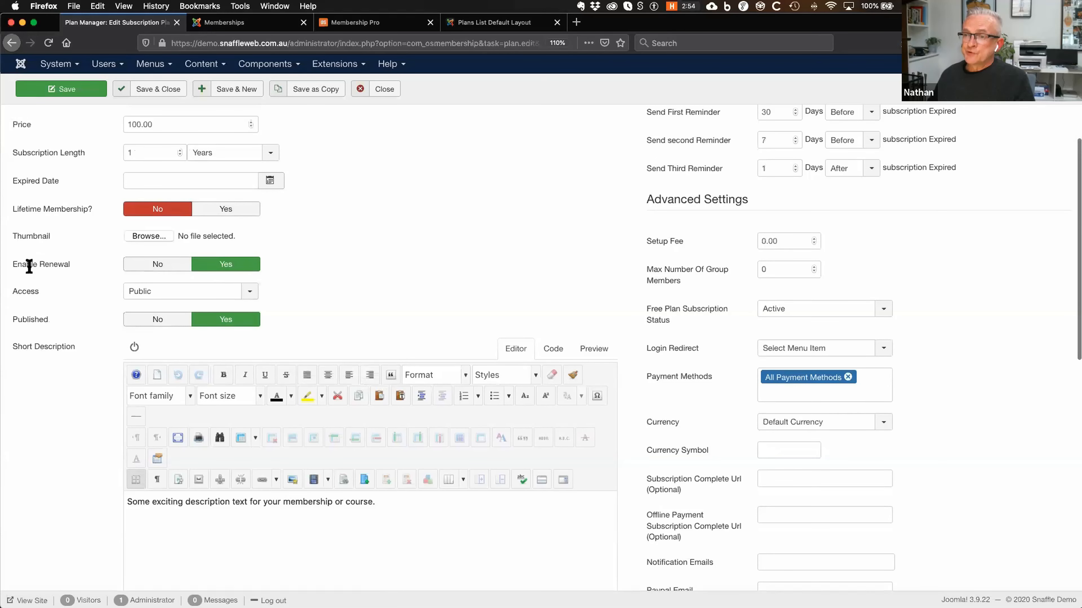
scroll(43, 396, up, 6)
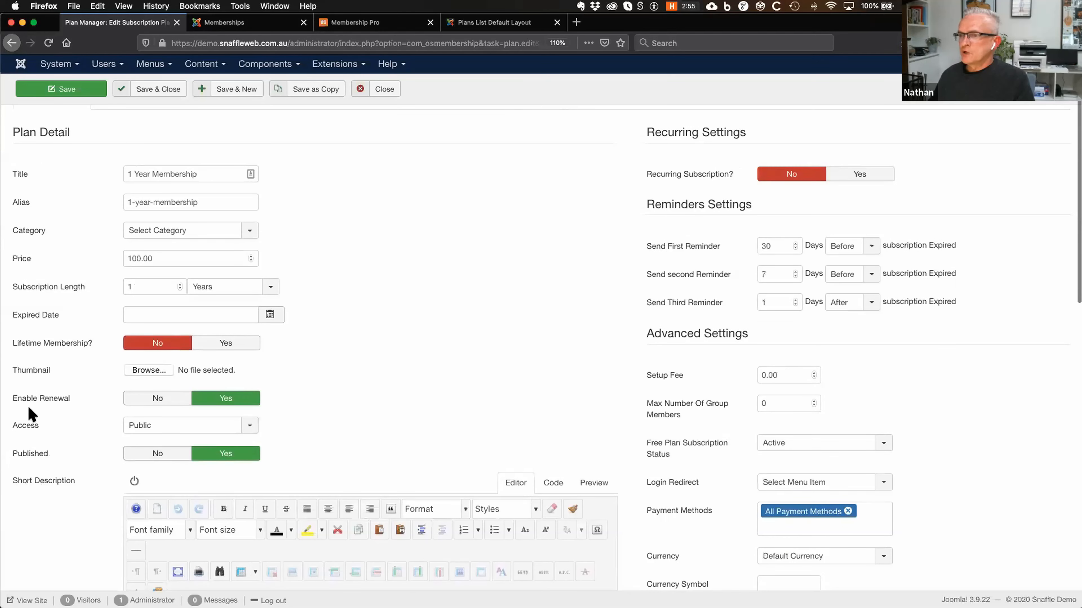
scroll(34, 405, down, 6)
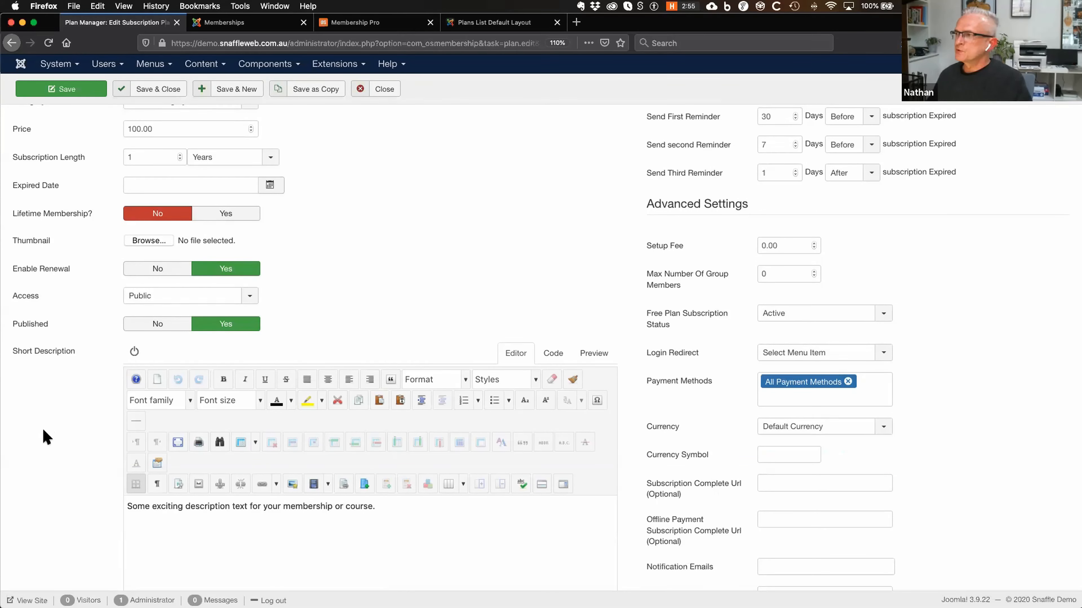
scroll(41, 431, up, 3)
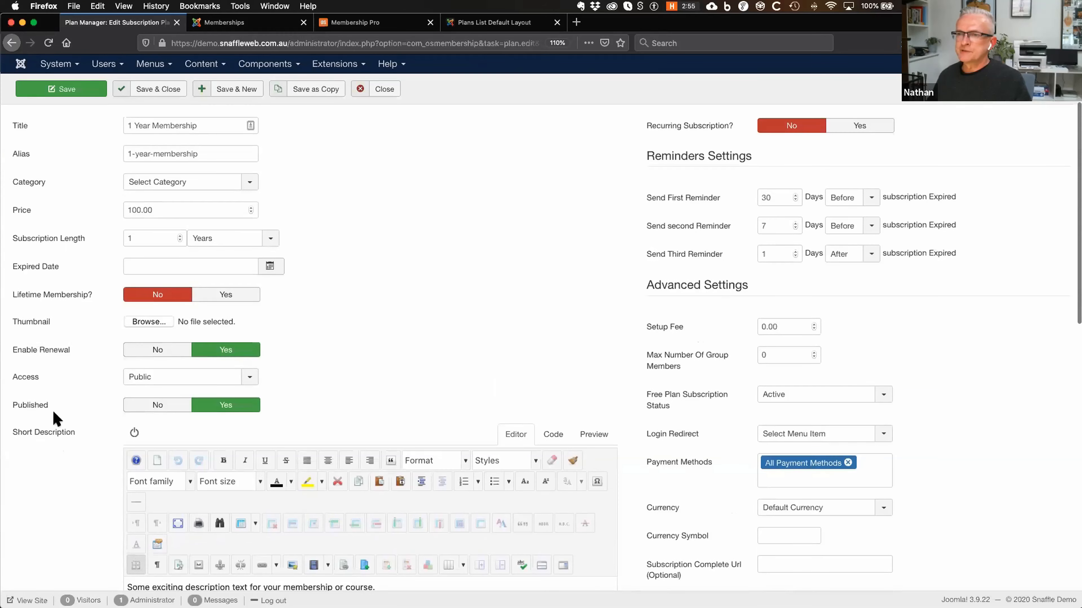
scroll(46, 479, down, 1)
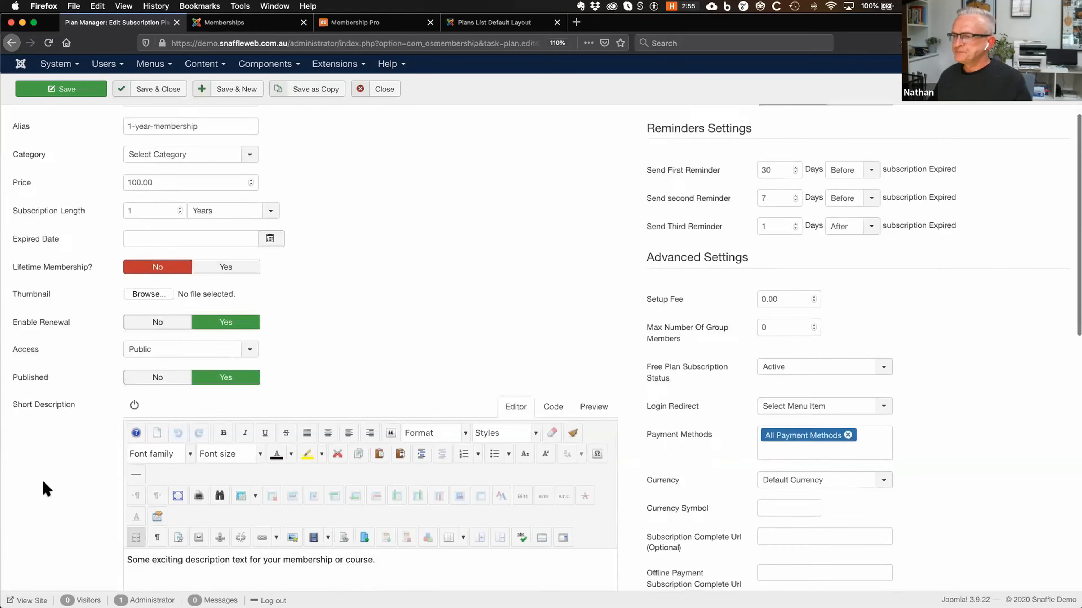
scroll(45, 489, down, 10)
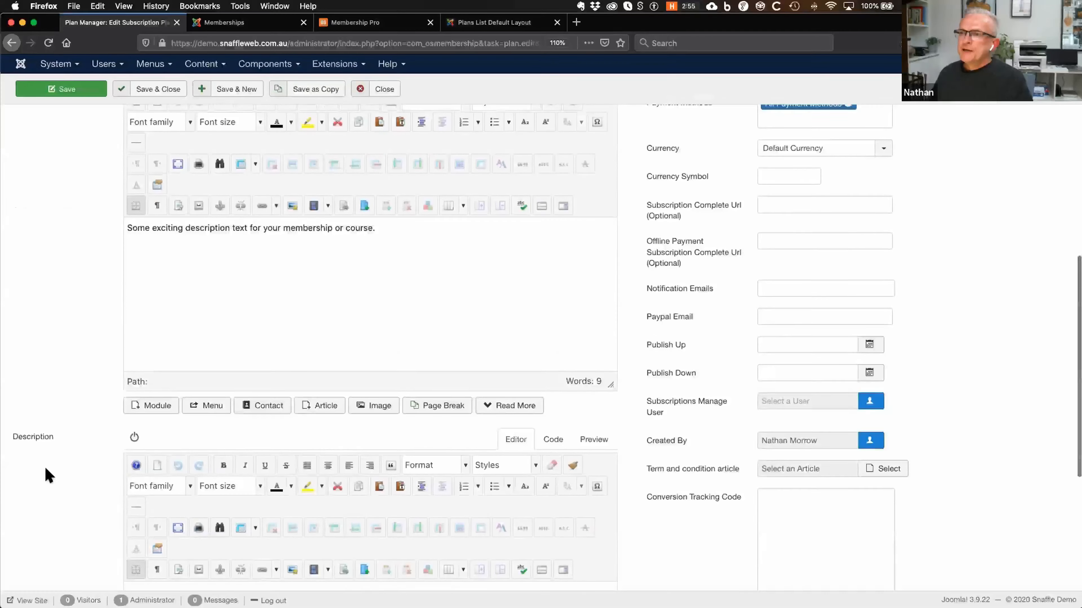
scroll(67, 431, up, 4)
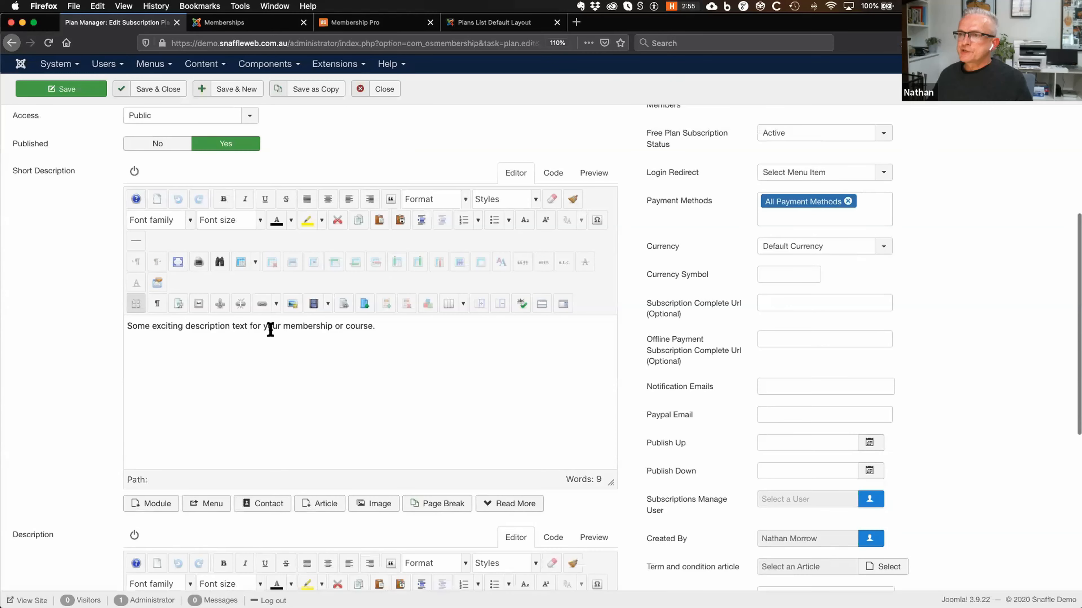
scroll(64, 484, down, 9)
scroll(67, 475, up, 13)
scroll(49, 483, down, 13)
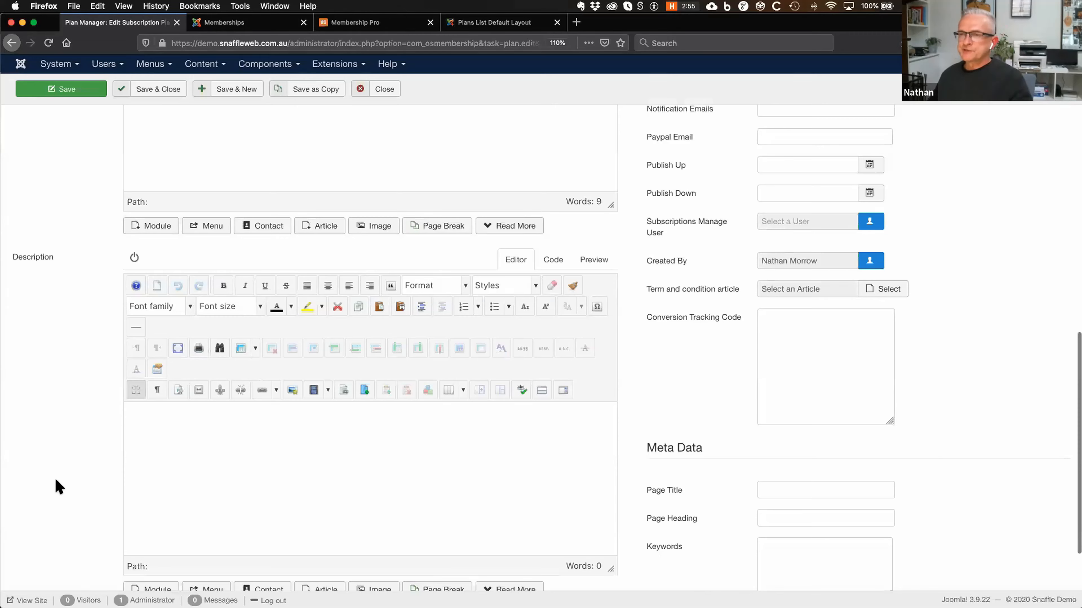
scroll(49, 490, up, 2)
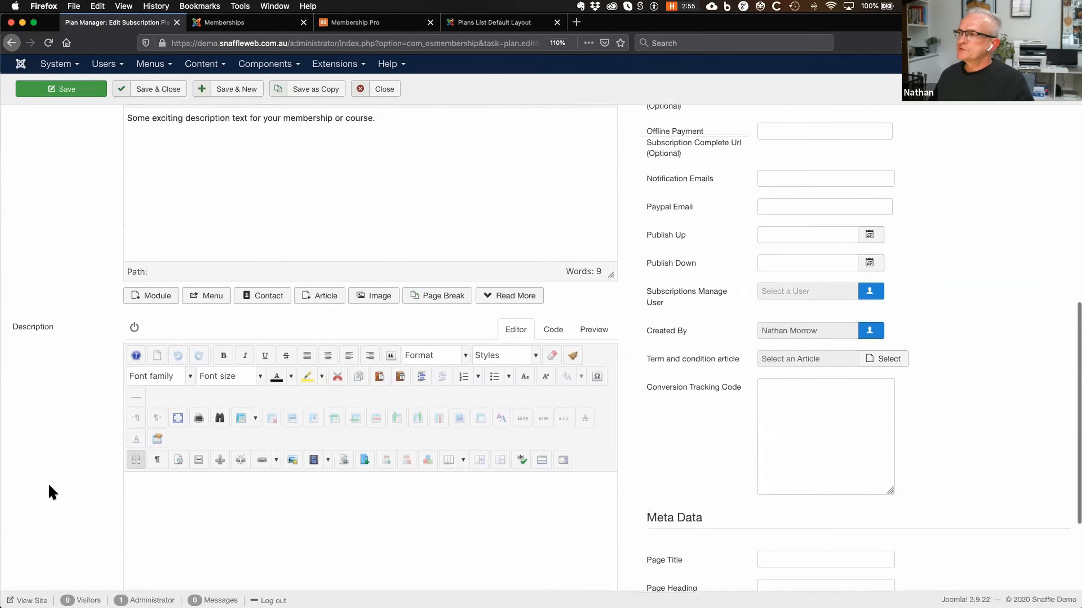
scroll(48, 484, up, 10)
scroll(49, 488, up, 8)
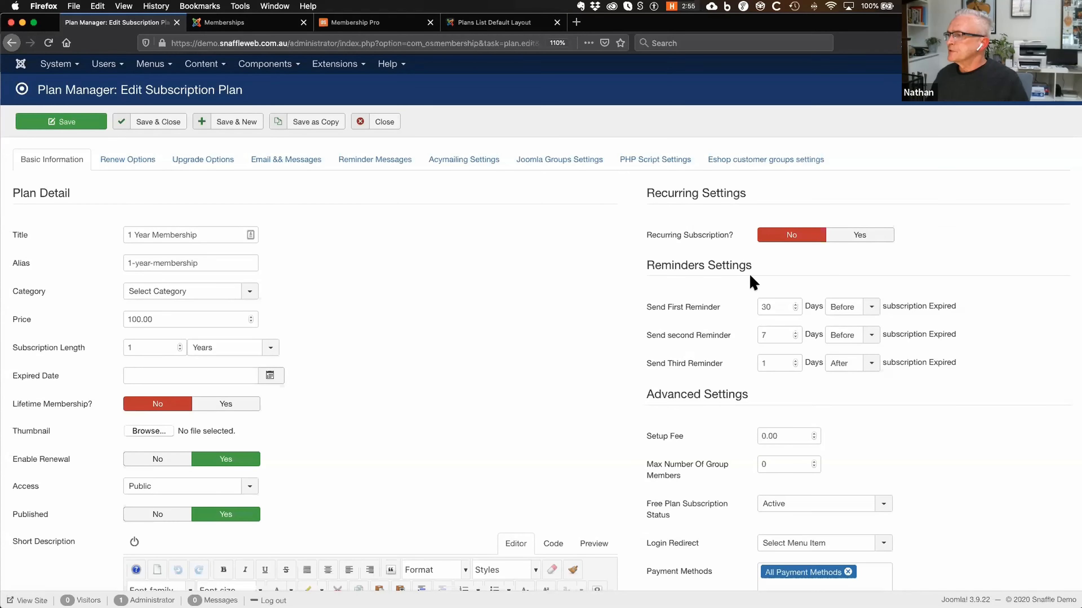
Step: Examine the plan's recurring, reminder and advanced settings, including payment methods, currency, notification e-mails and publishing dates
scroll(965, 457, down, 5)
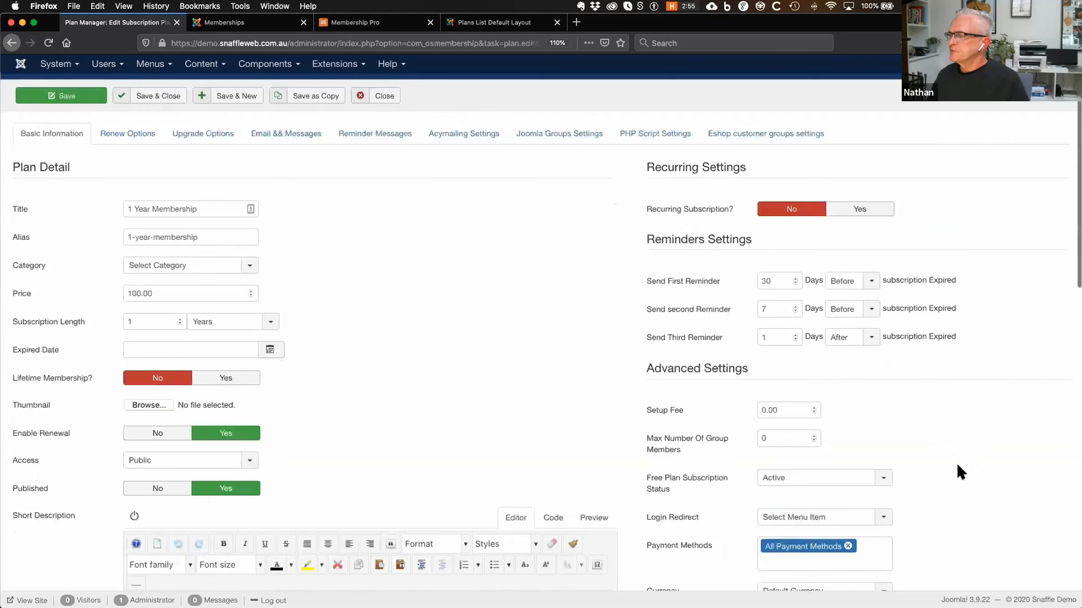
scroll(965, 431, up, 3)
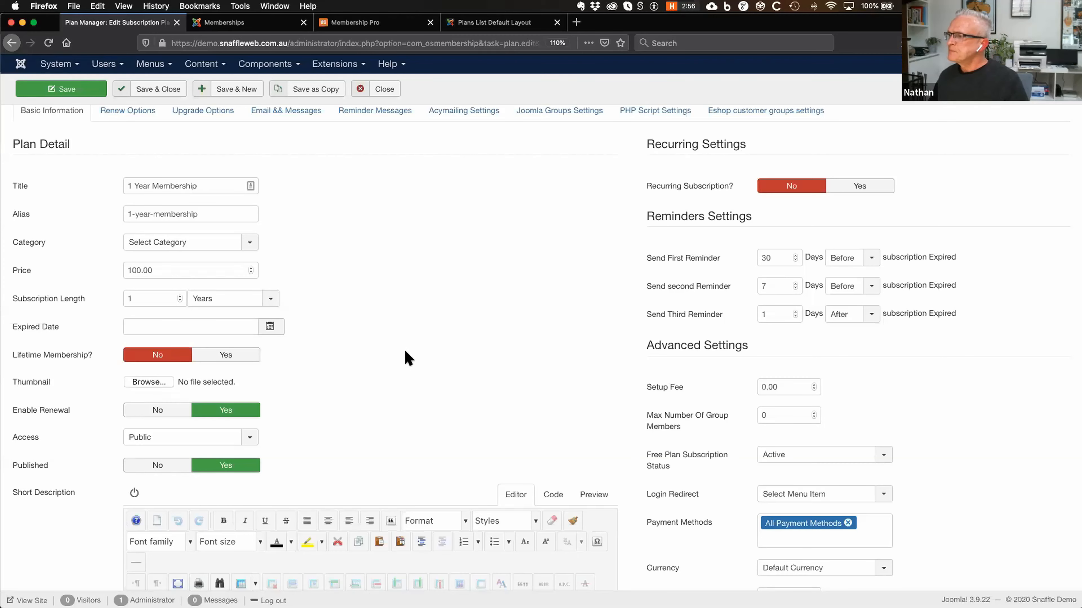
scroll(403, 355, down, 3)
scroll(693, 157, down, 4)
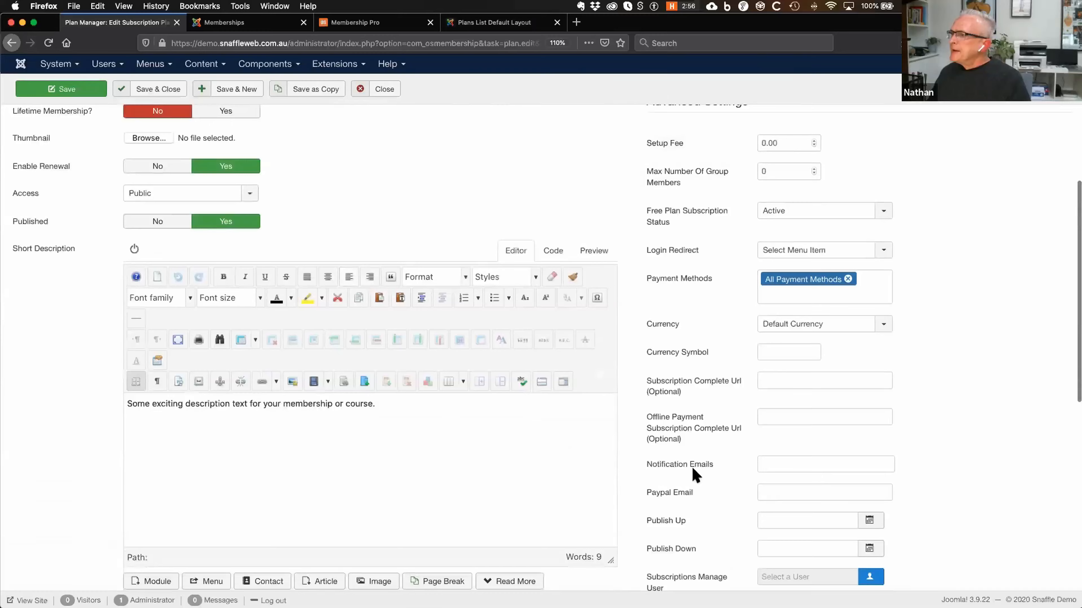
scroll(672, 481, down, 3)
scroll(668, 480, down, 4)
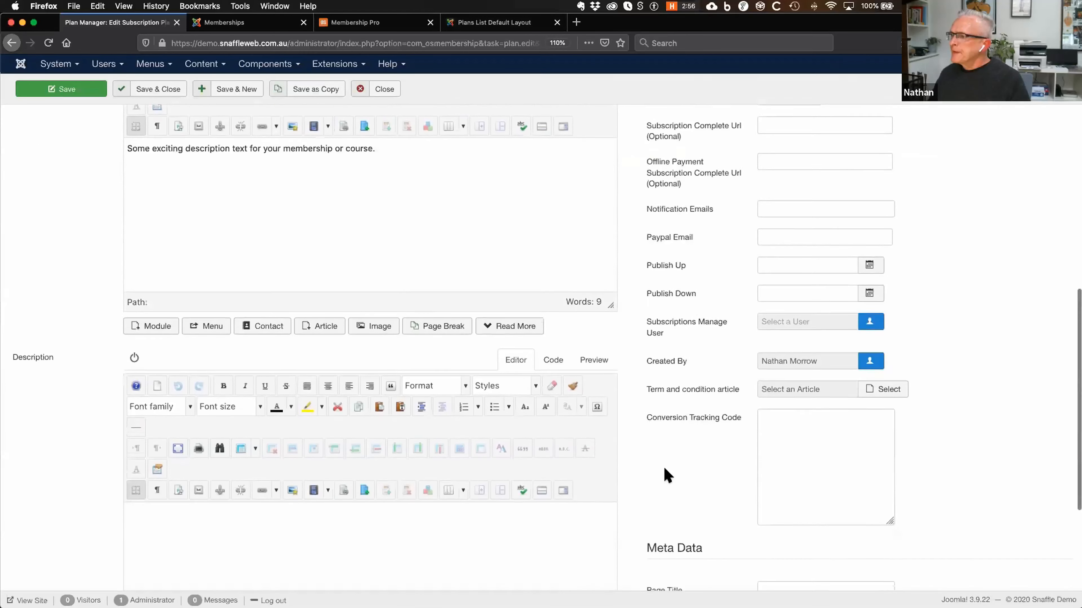
scroll(666, 479, up, 7)
scroll(663, 480, up, 7)
scroll(391, 384, down, 4)
scroll(611, 400, down, 5)
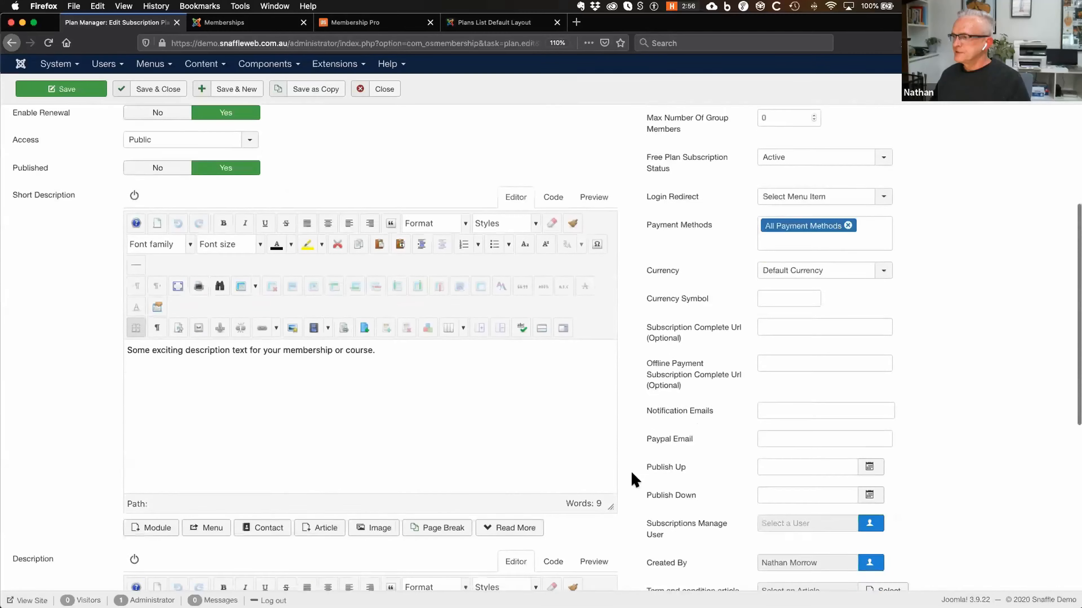
scroll(629, 481, up, 4)
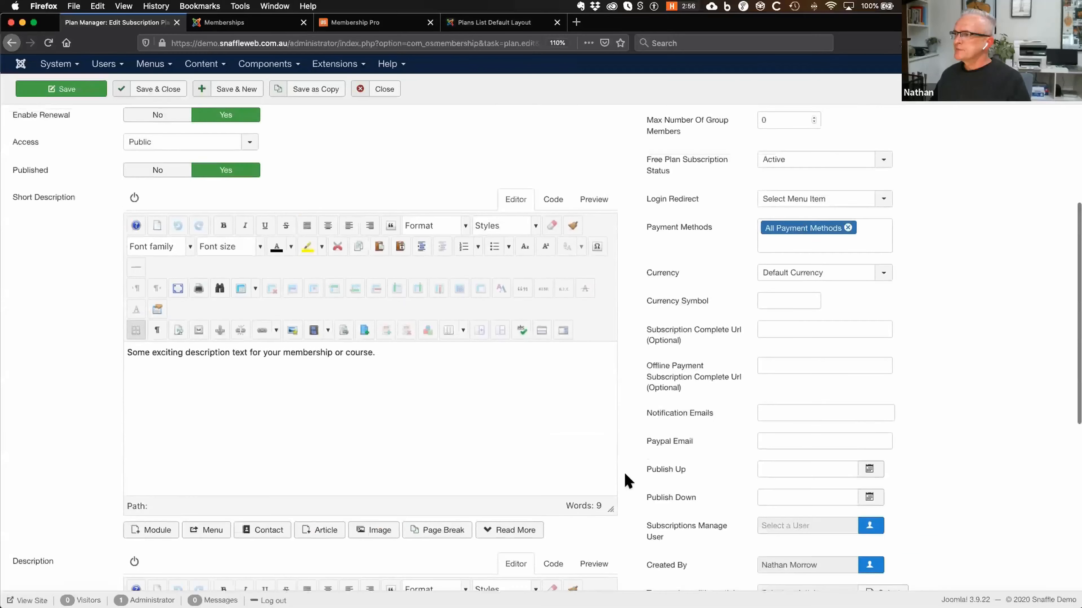
Step: Examine the menu items offered for the plan's login redirect, leaving the setting as it is
scroll(618, 475, up, 2)
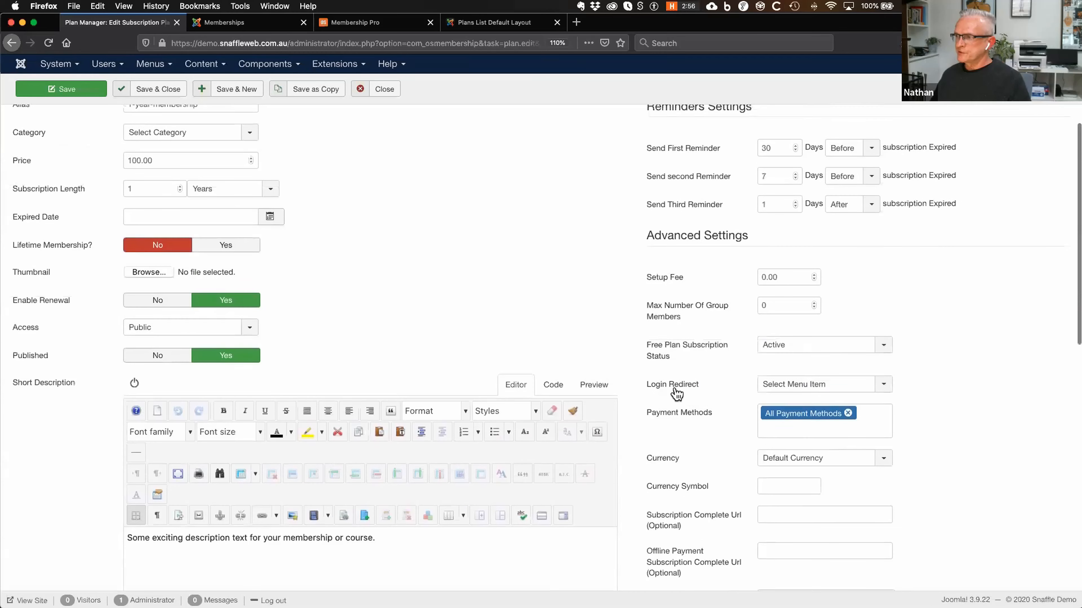
click(820, 385)
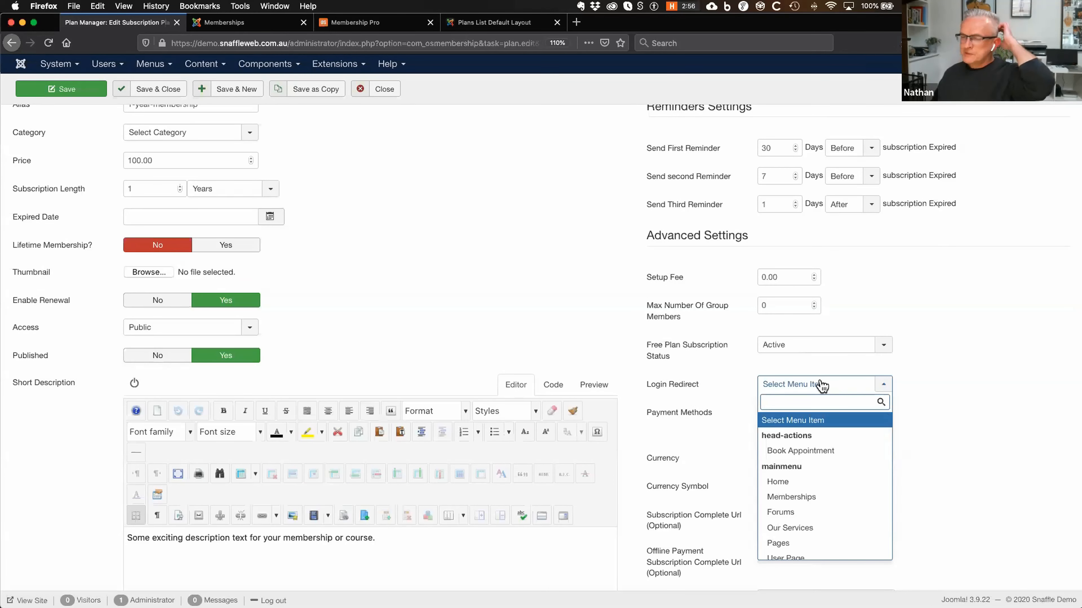
click(956, 487)
scroll(956, 488, down, 2)
scroll(956, 488, up, 5)
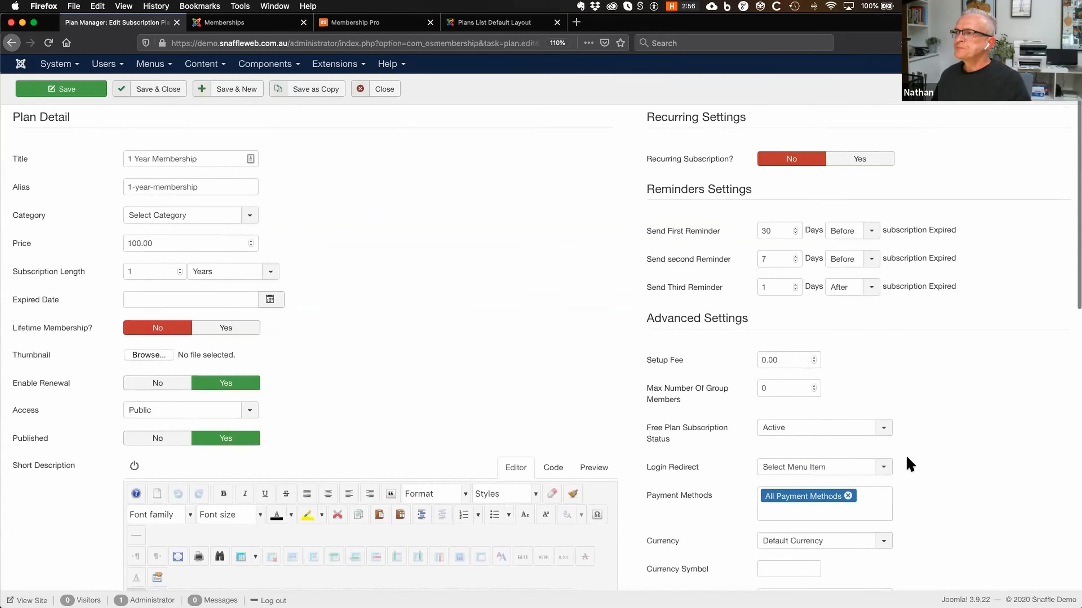
scroll(906, 455, up, 3)
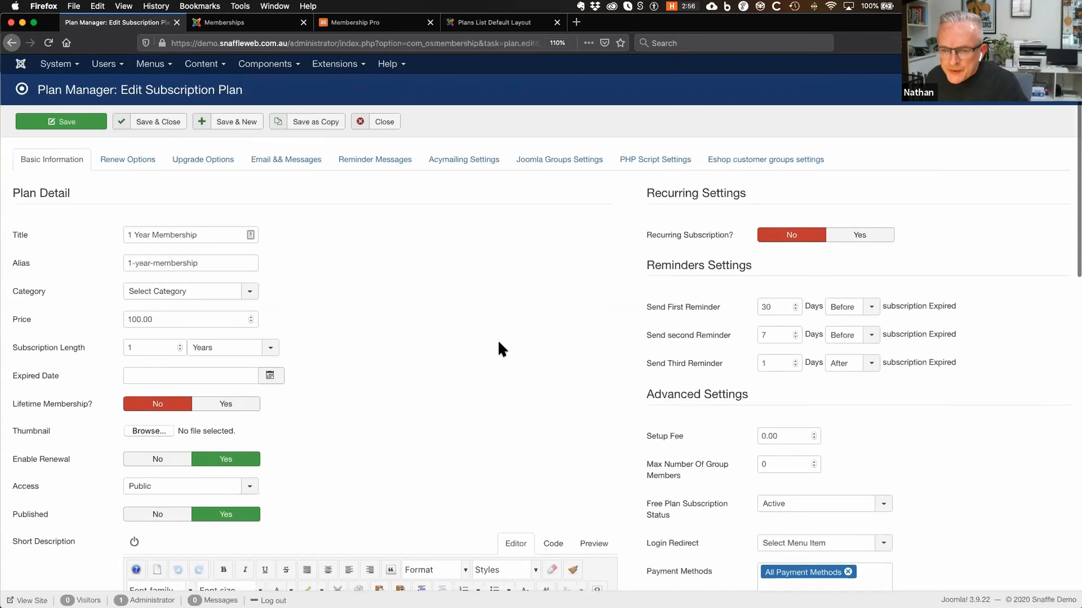
Step: Examine the plan's meta data, conversion tracking code, and term and condition article fields
scroll(507, 346, down, 8)
scroll(651, 427, down, 10)
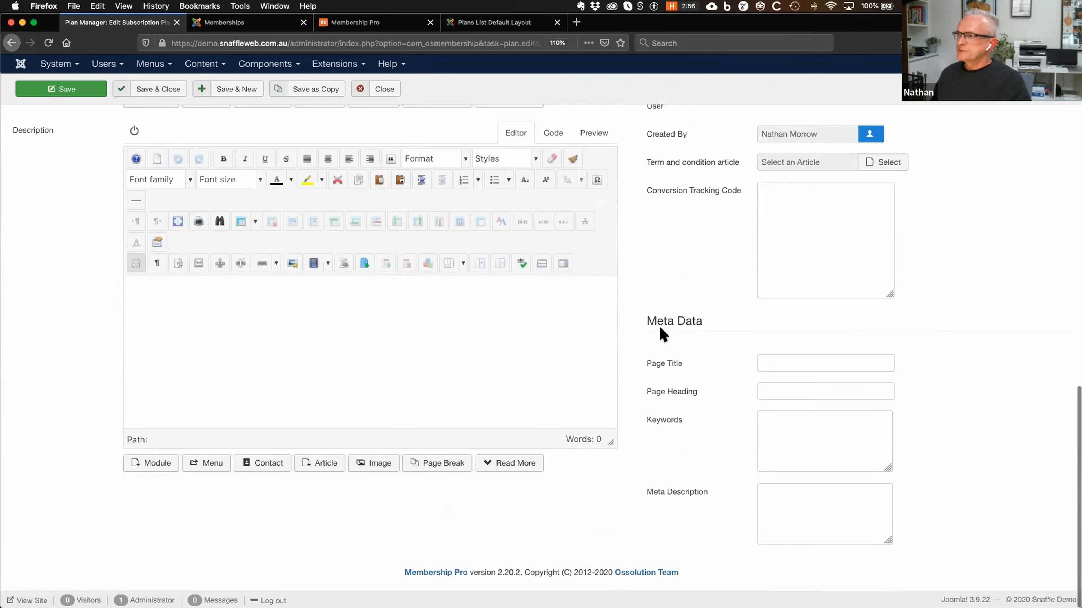
scroll(656, 488, up, 6)
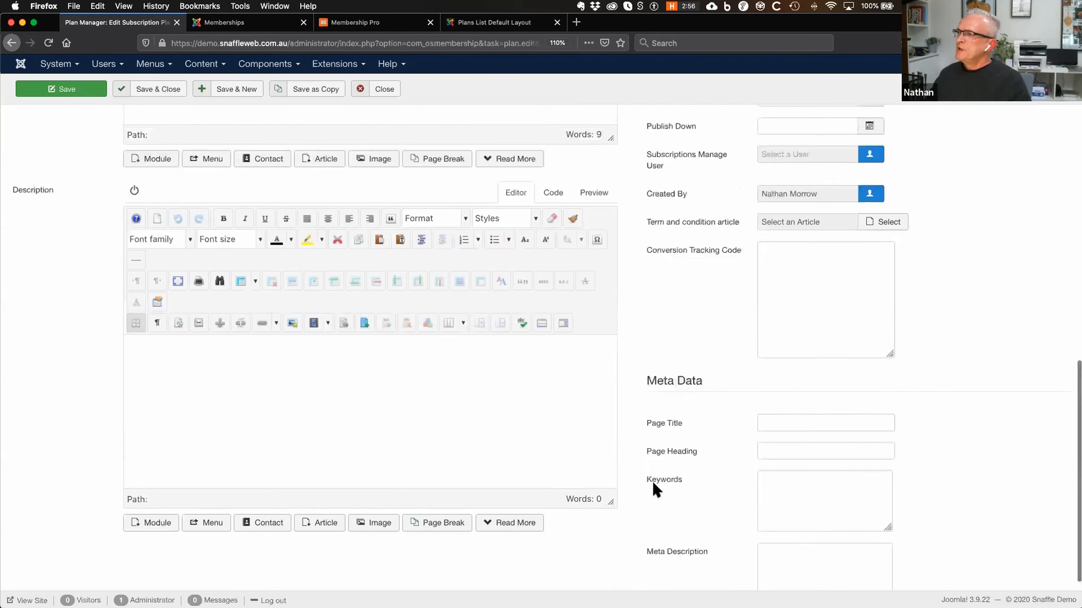
scroll(665, 507, up, 1)
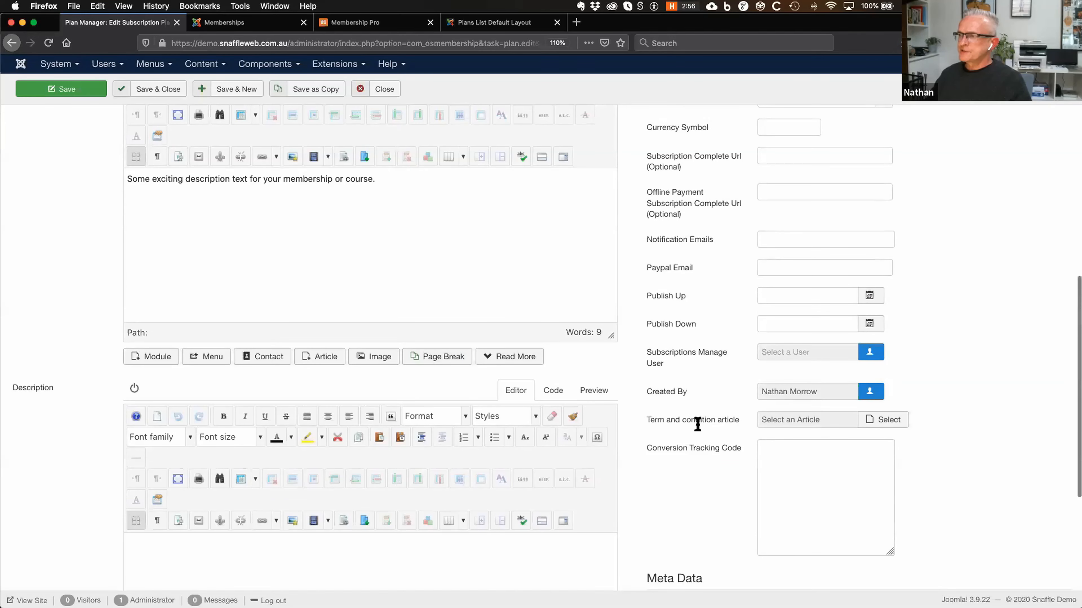
scroll(682, 490, up, 3)
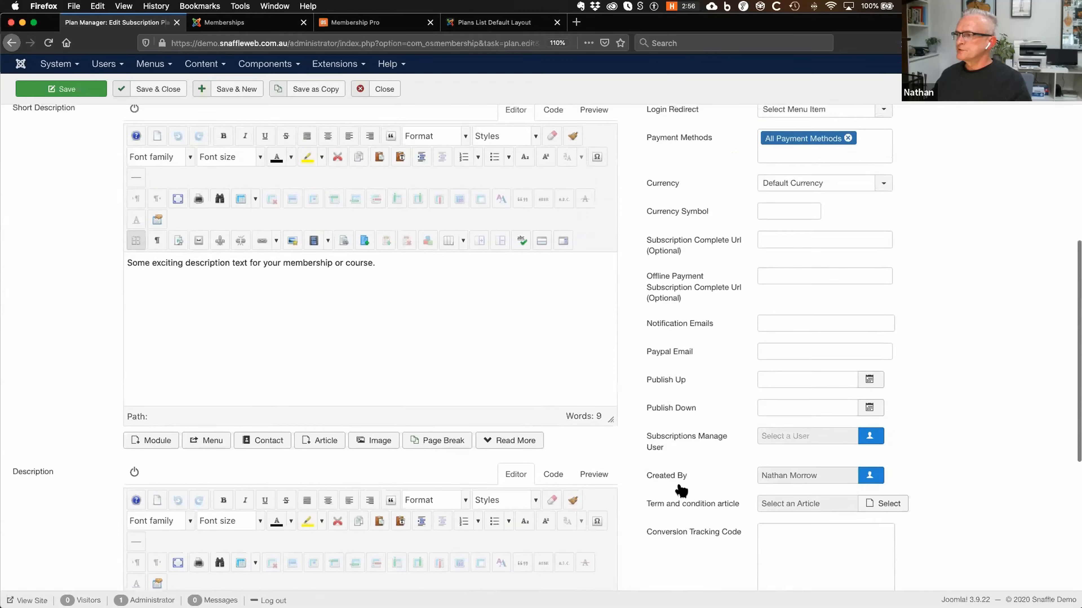
scroll(679, 493, up, 1)
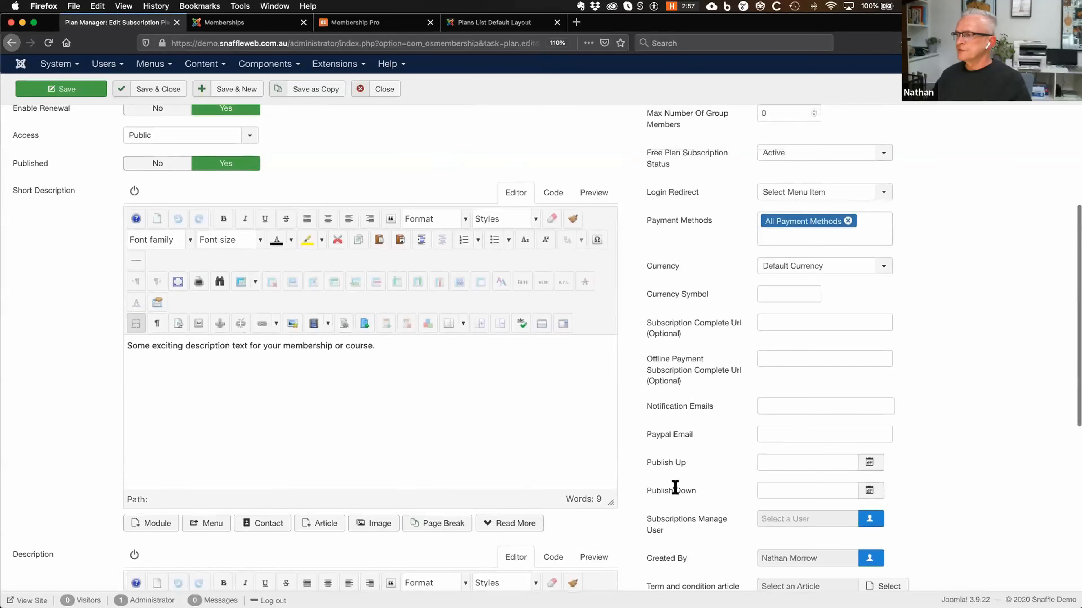
scroll(675, 488, up, 8)
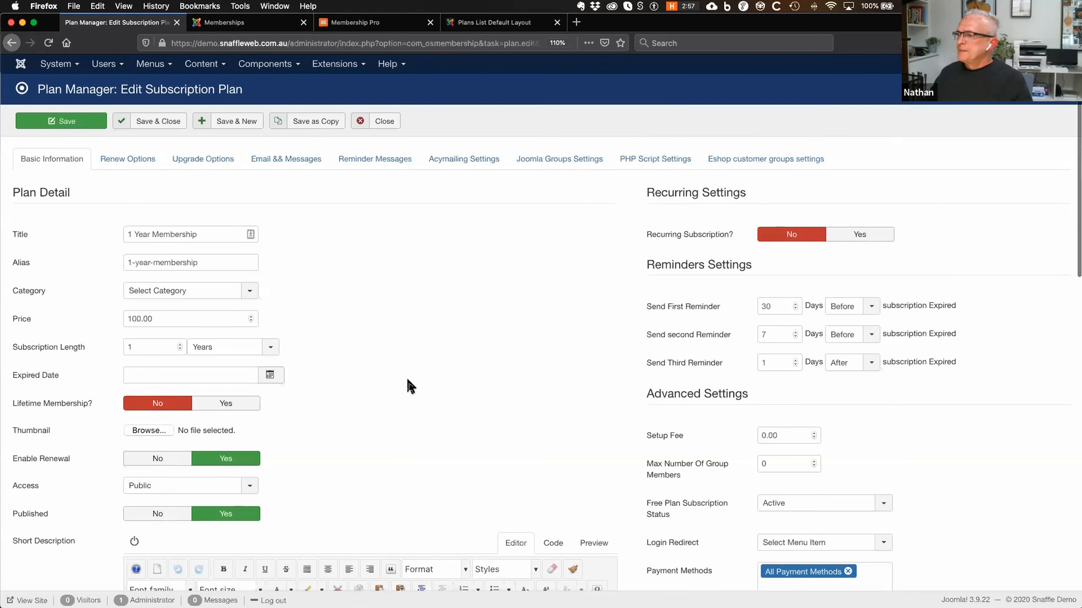
Step: Read the explanation of the plan's notification e-mails setting in the advanced settings
scroll(415, 379, down, 3)
scroll(685, 494, down, 8)
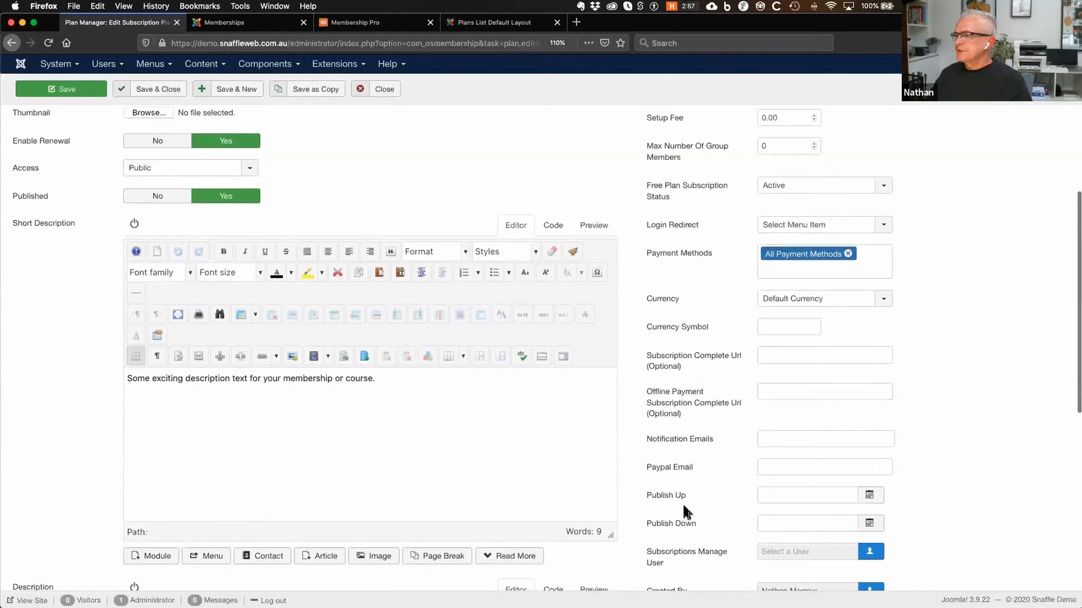
mouse_move(688, 340)
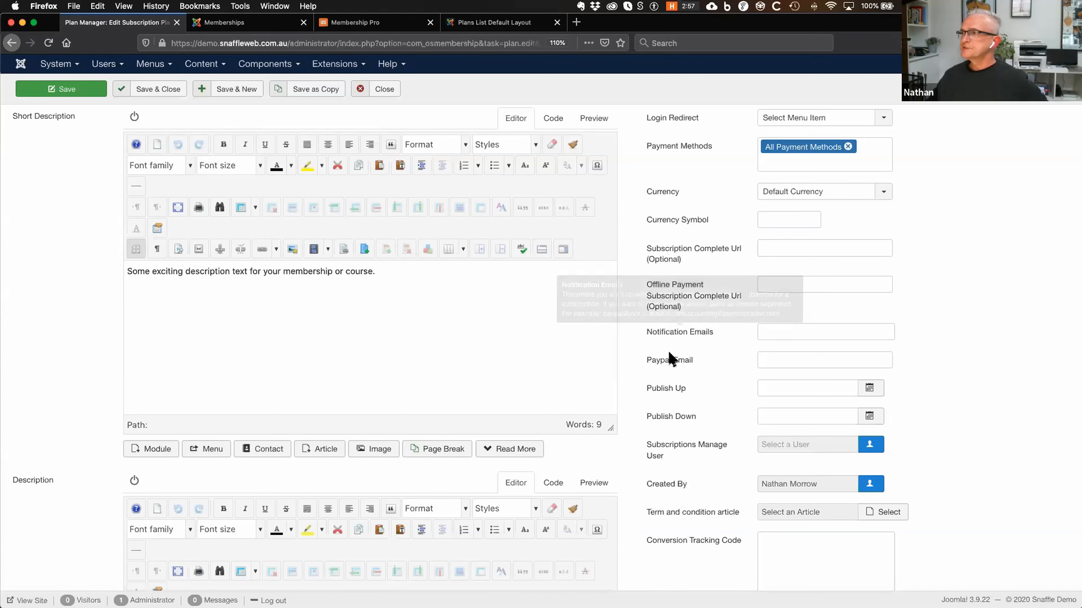
scroll(628, 357, up, 10)
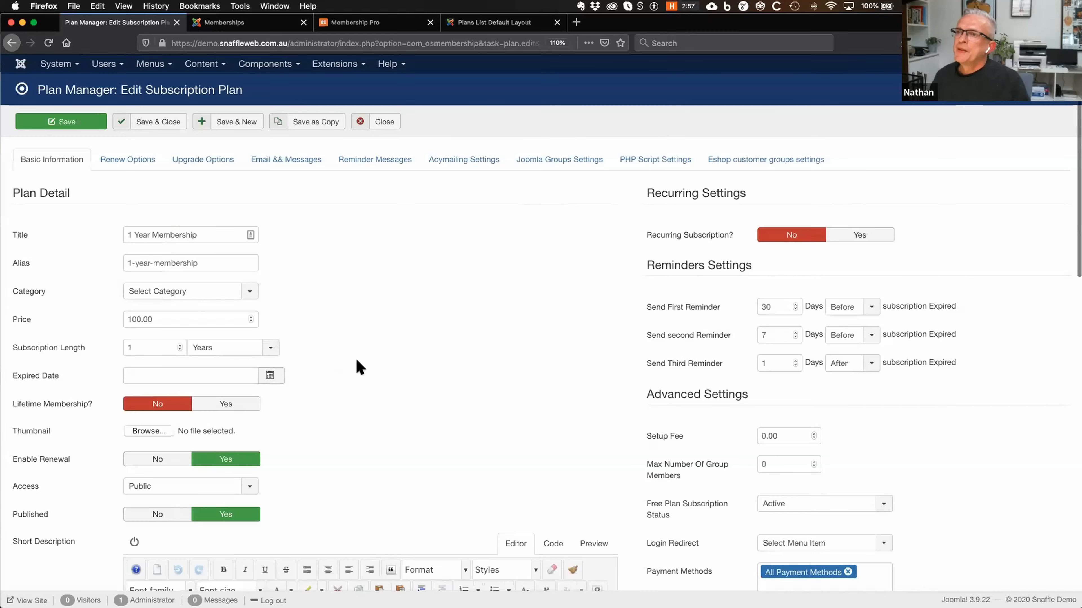
Step: Examine the plan's renew options and early renewal discounts, including the available discount types, and its upgrade options
click(131, 164)
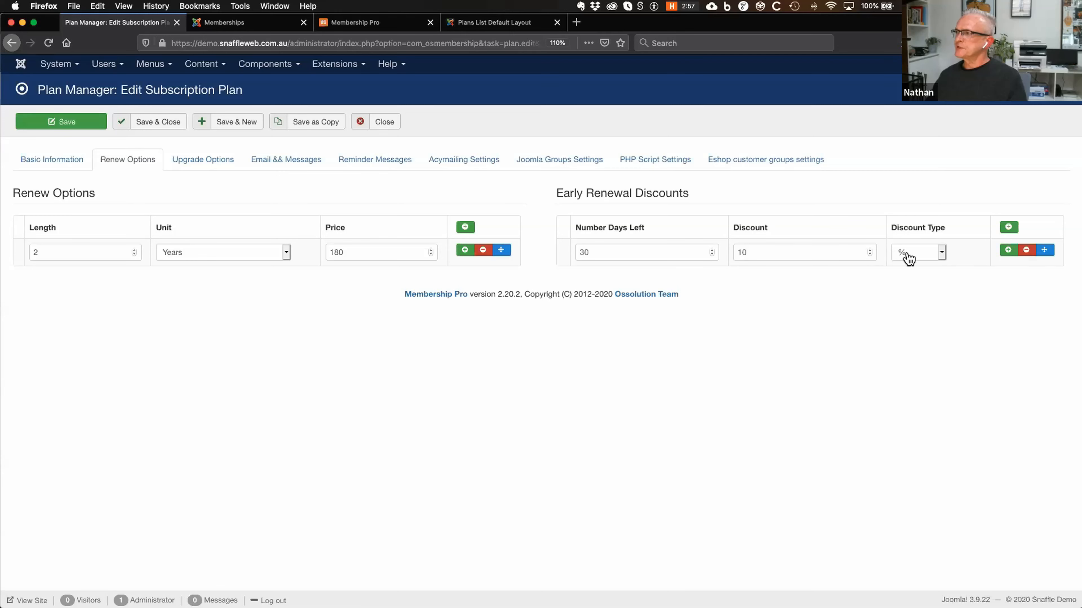
click(941, 253)
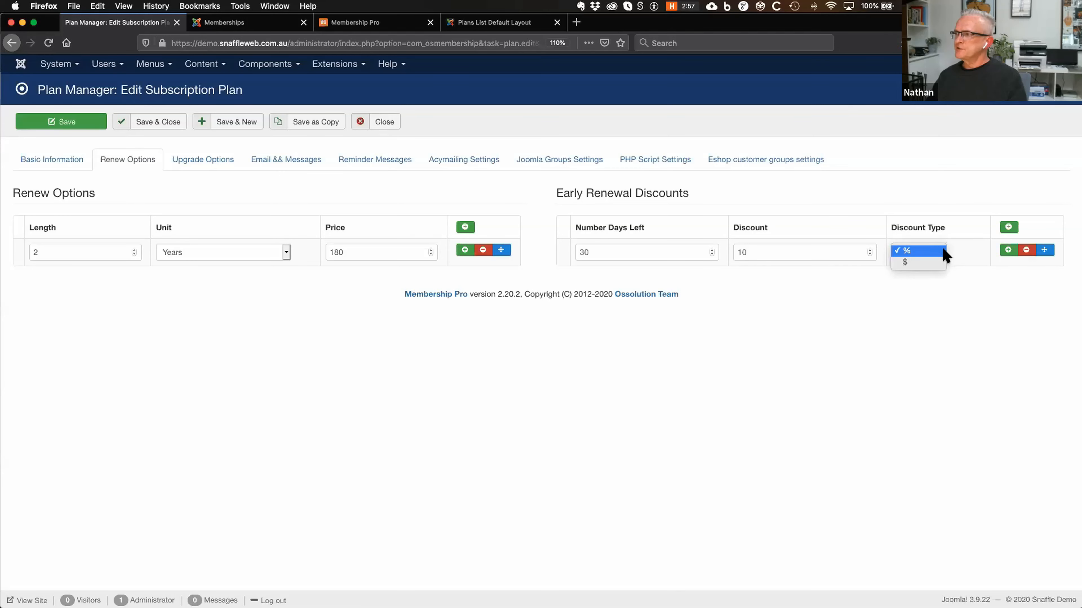
click(721, 399)
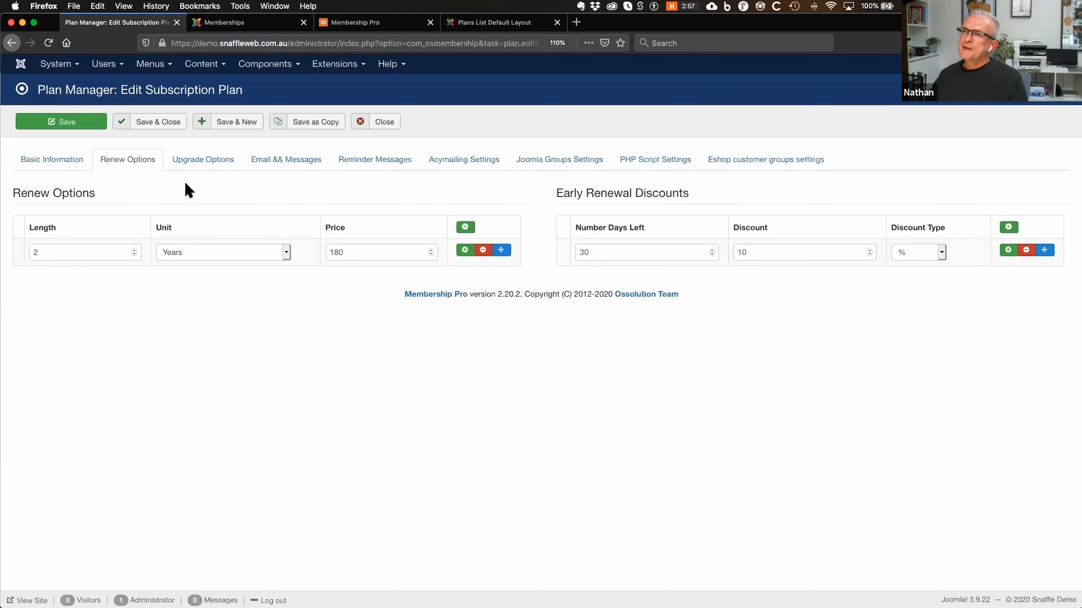
click(197, 161)
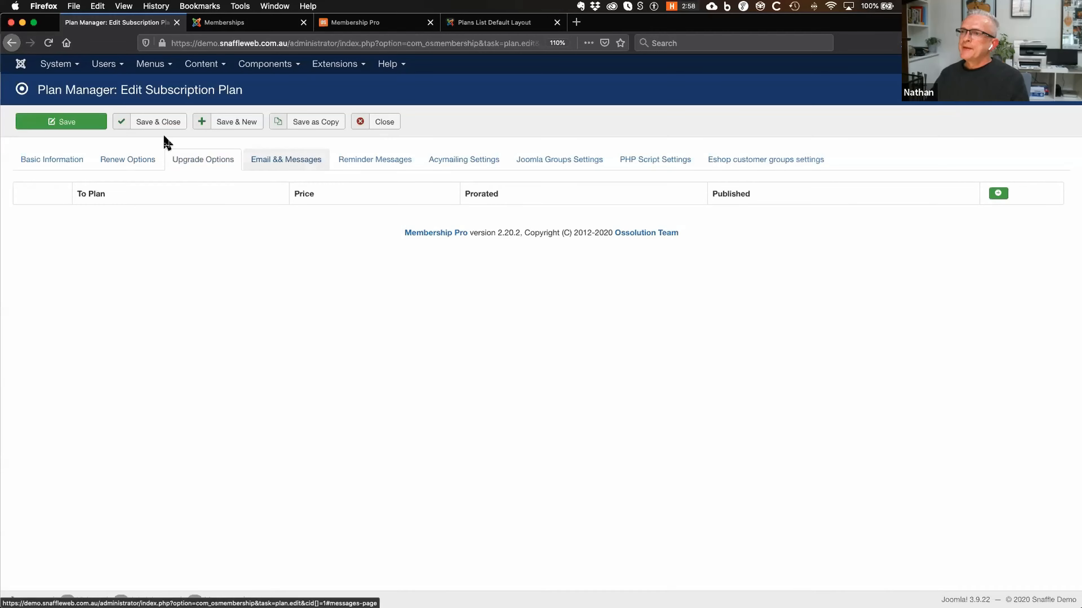
Step: Examine the plan's custom e-mail and message settings, from the subscription form message to the user e-mail subject and bodies
click(254, 158)
scroll(50, 310, down, 2)
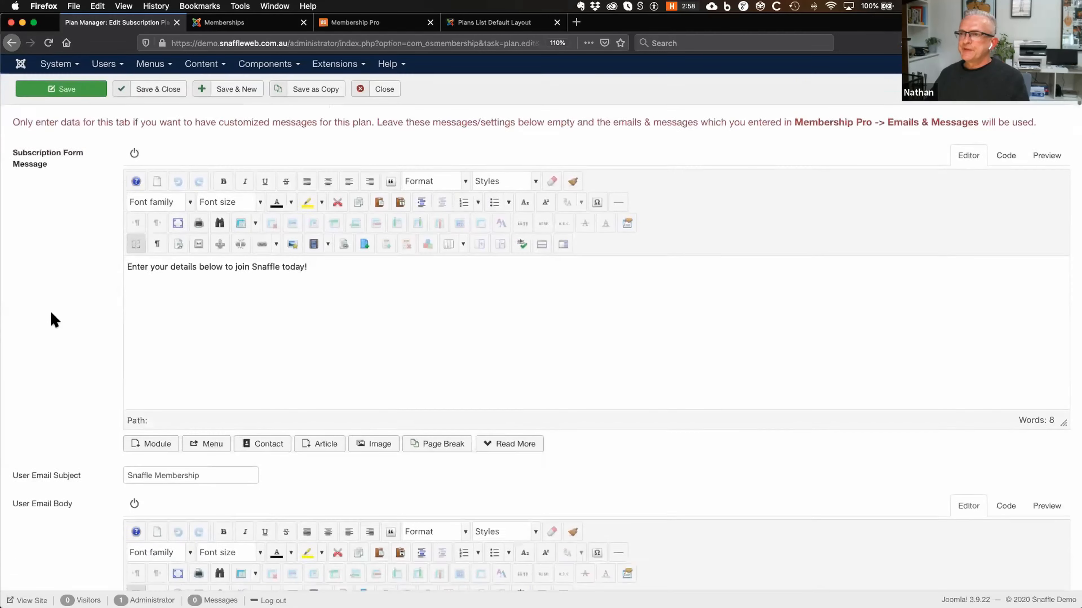
scroll(49, 323, up, 2)
scroll(58, 365, down, 3)
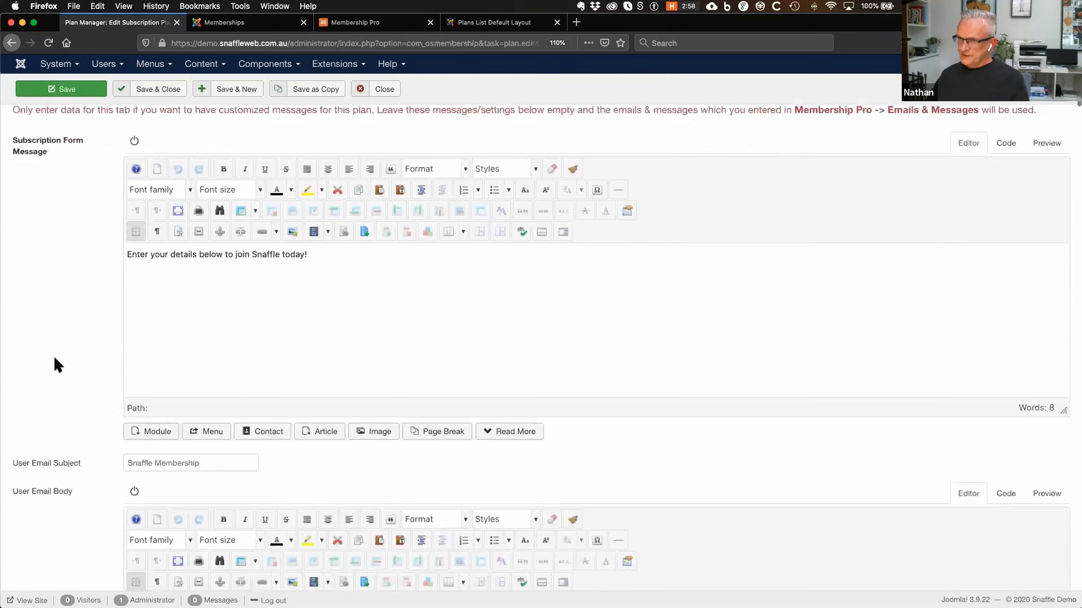
scroll(51, 360, down, 5)
scroll(51, 357, up, 7)
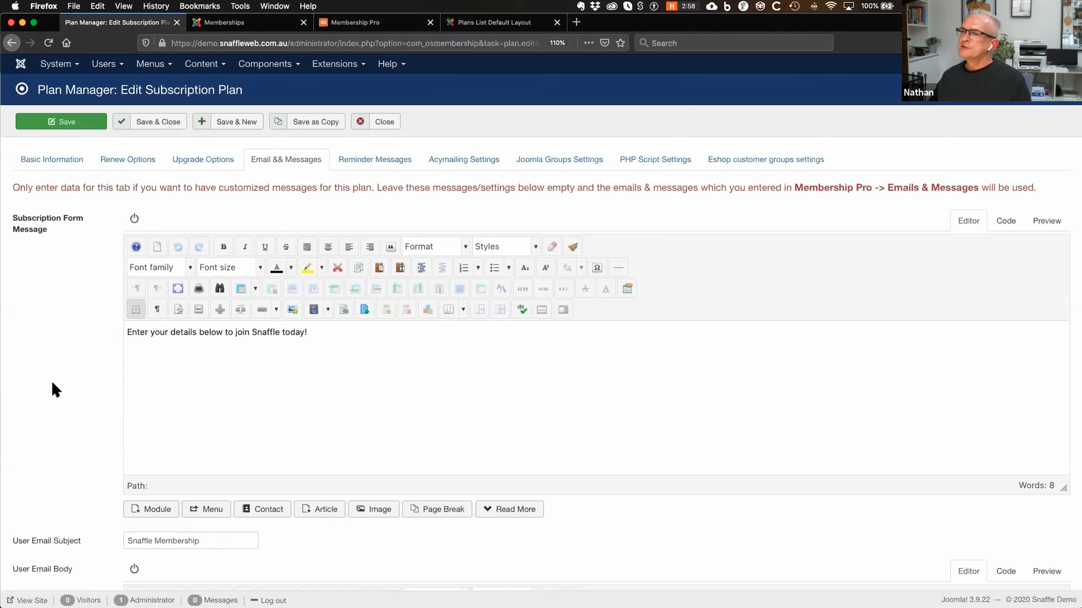
scroll(56, 390, down, 3)
scroll(52, 390, down, 2)
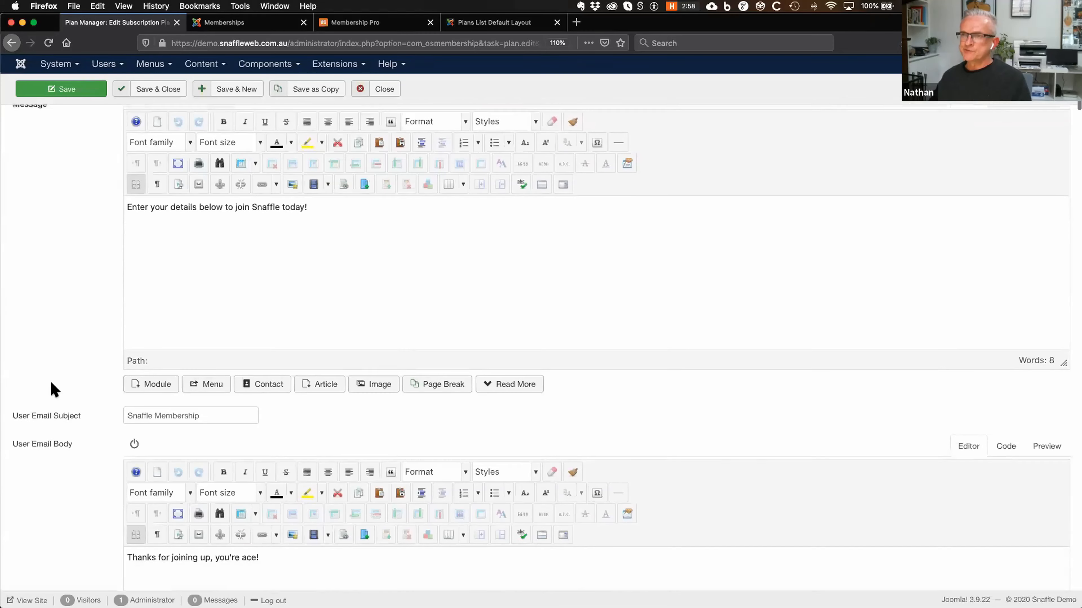
scroll(53, 390, down, 3)
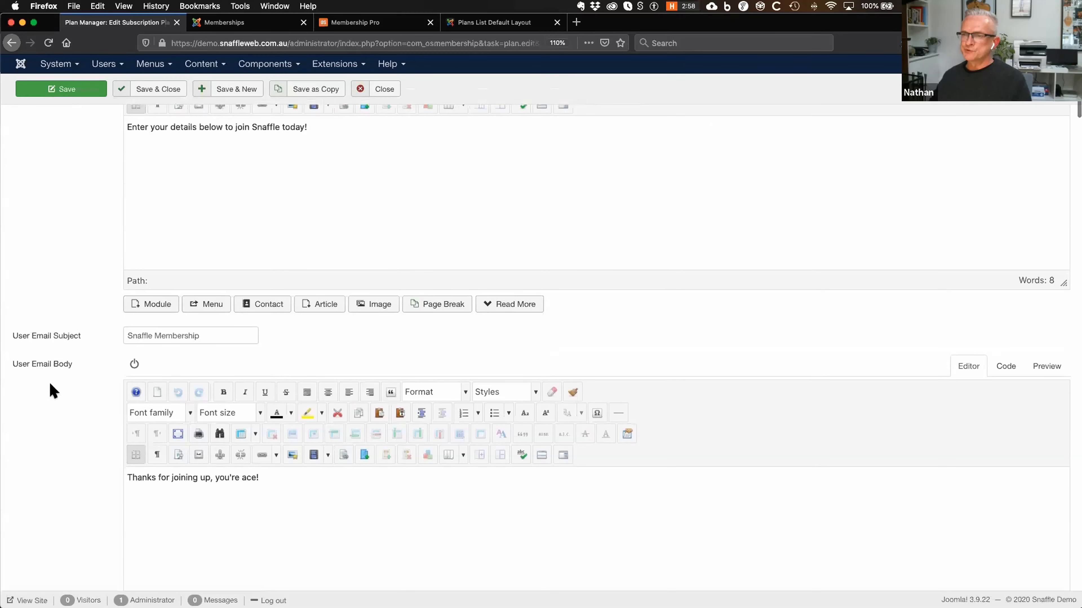
scroll(52, 391, down, 12)
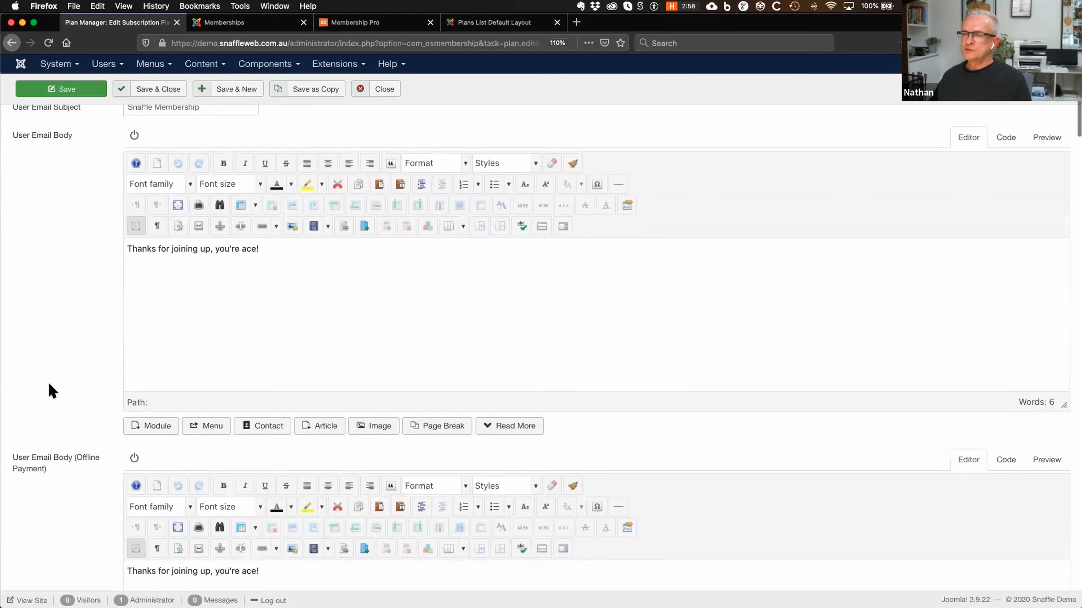
scroll(52, 390, up, 20)
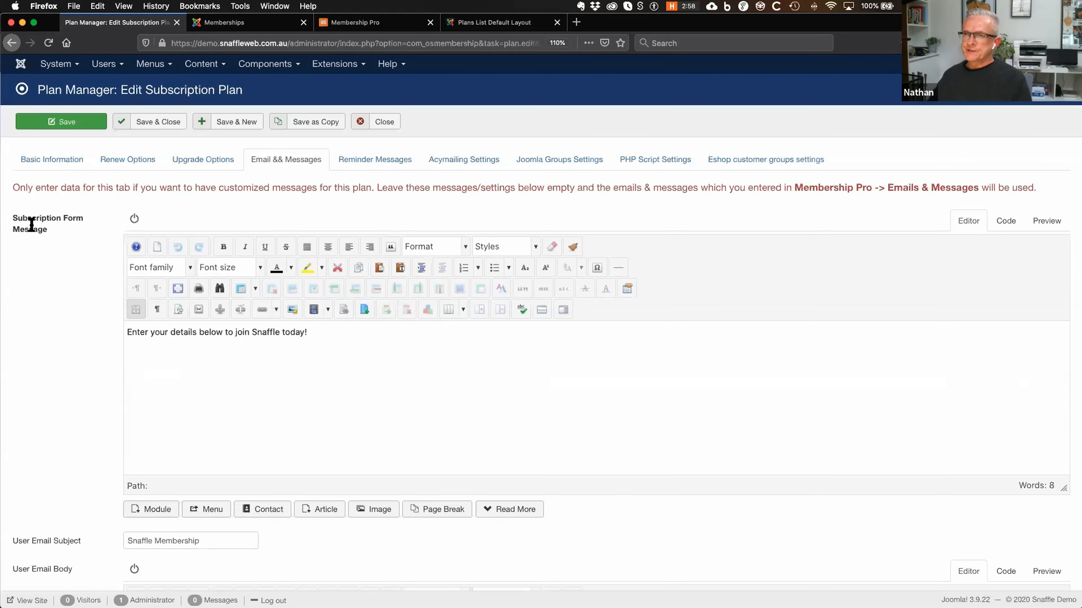
Step: Open the sign-up form for the 1 Year Membership on the public Memberships page and locate the subscription form message
click(241, 24)
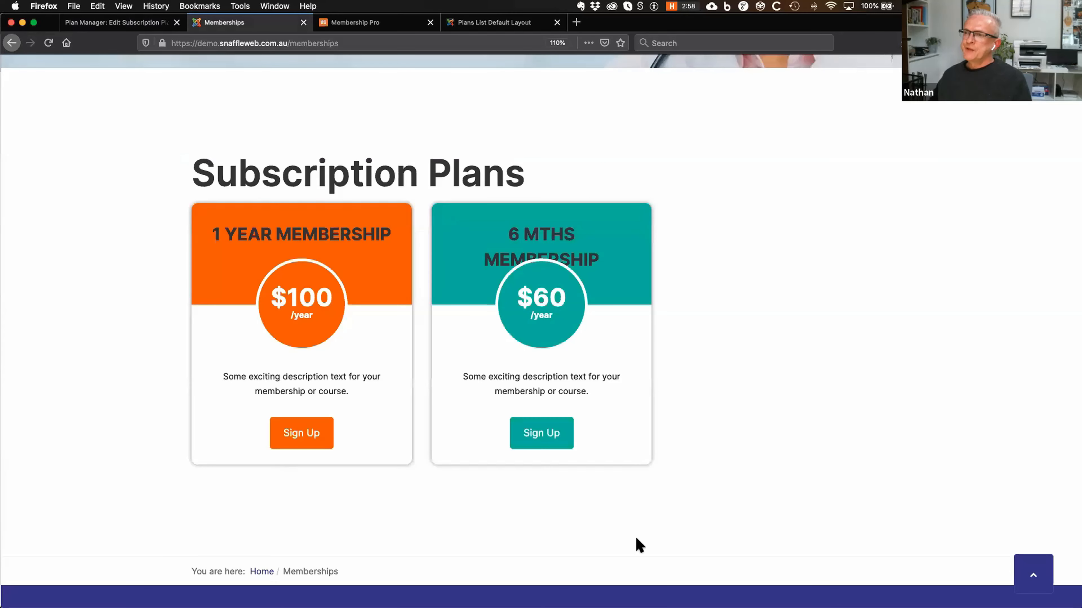
click(302, 437)
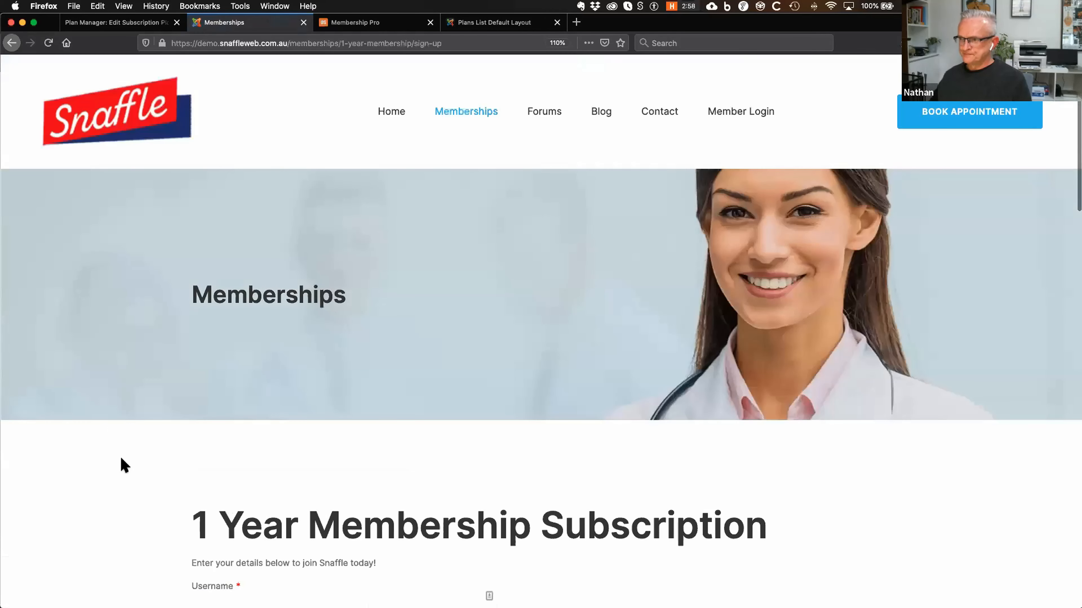
scroll(123, 465, down, 10)
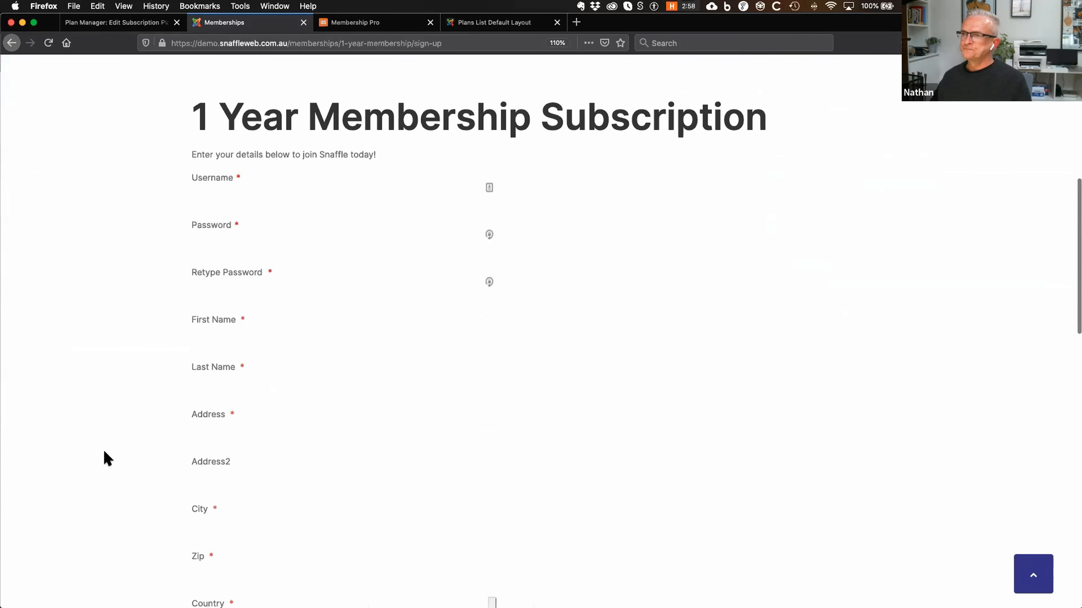
scroll(87, 454, up, 2)
drag(195, 246, 372, 251)
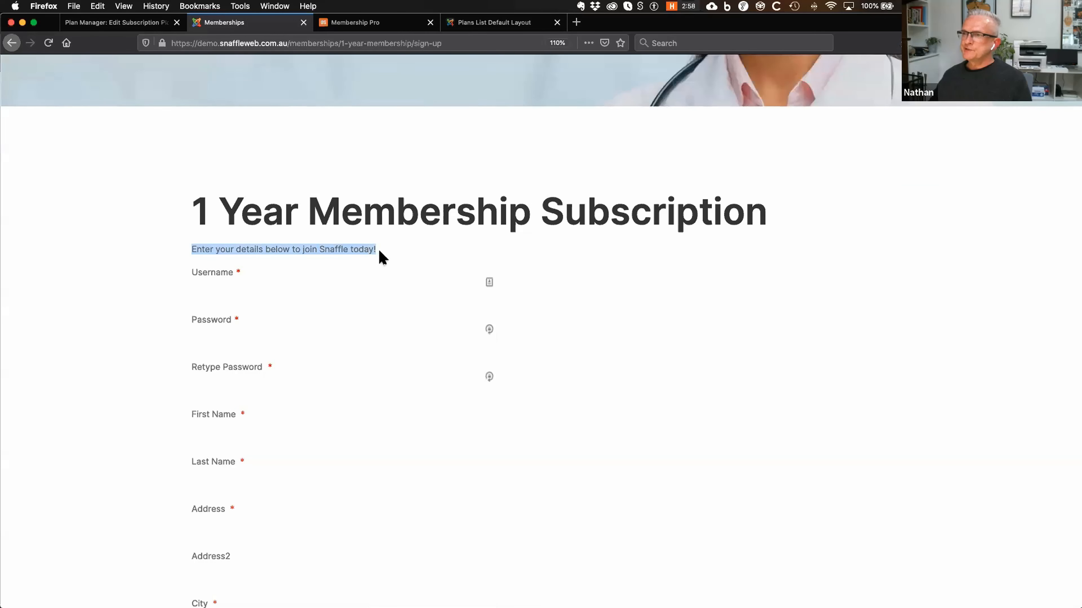
click(110, 310)
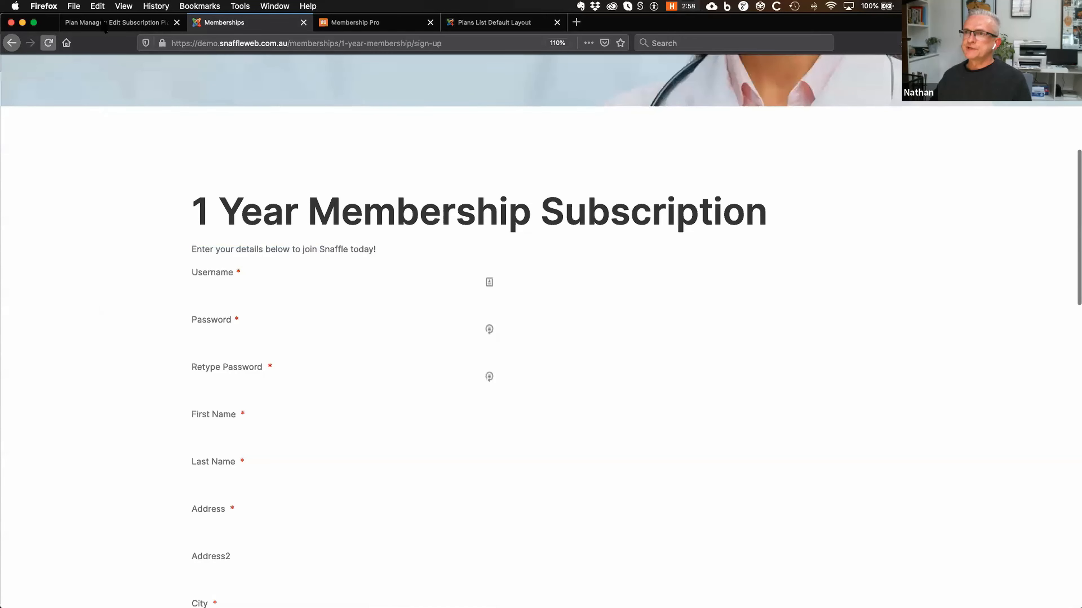
Step: Return to the plan's message settings and examine the user, offline payment and admin e-mail bodies and both thank you messages
click(115, 22)
scroll(71, 381, down, 10)
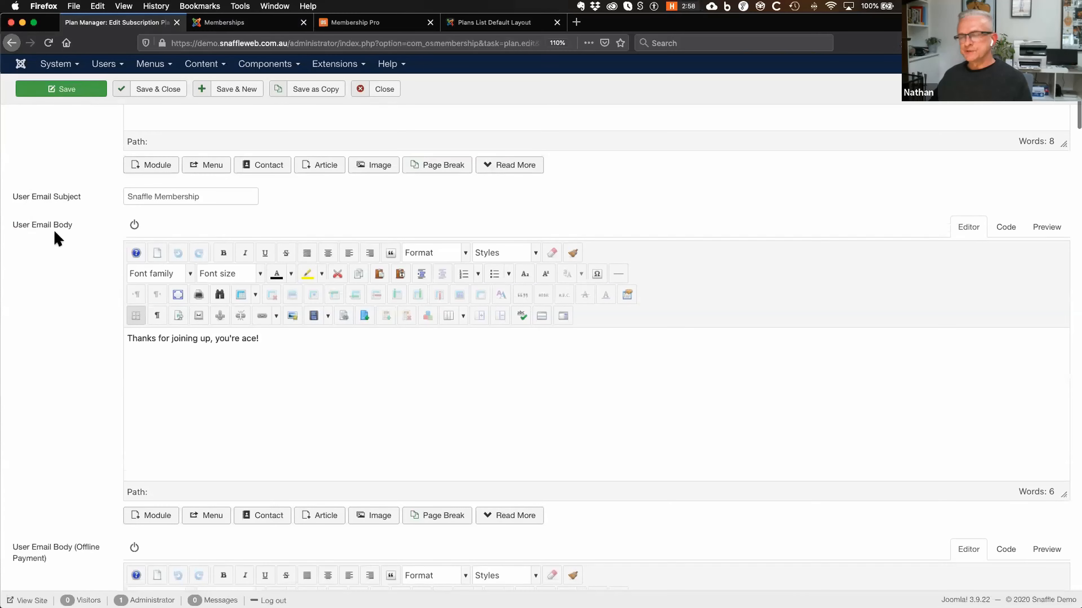
scroll(99, 399, down, 2)
scroll(89, 399, down, 8)
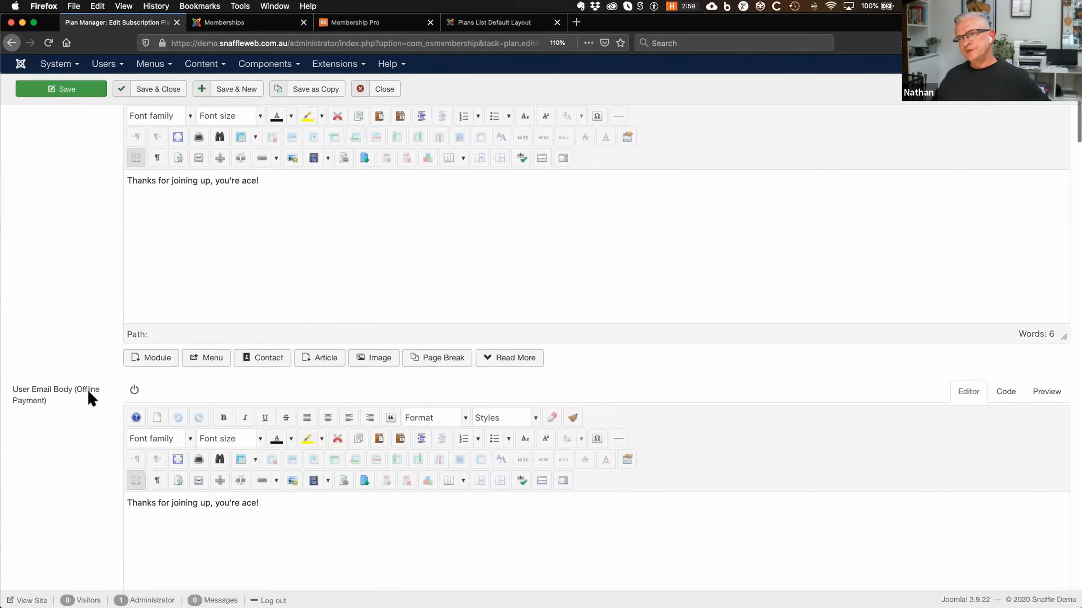
scroll(91, 399, down, 10)
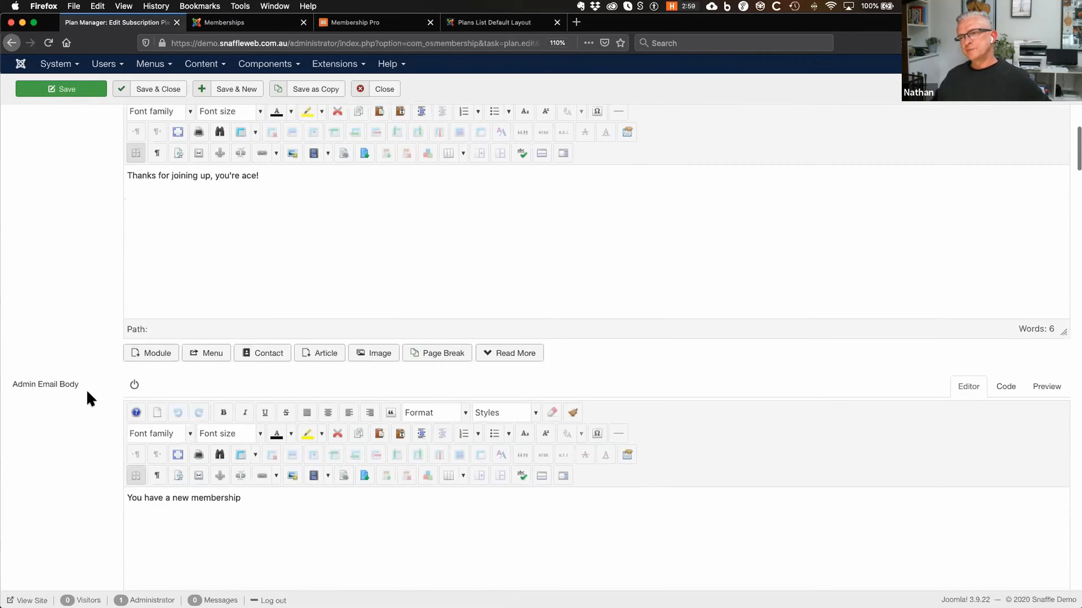
scroll(90, 396, down, 10)
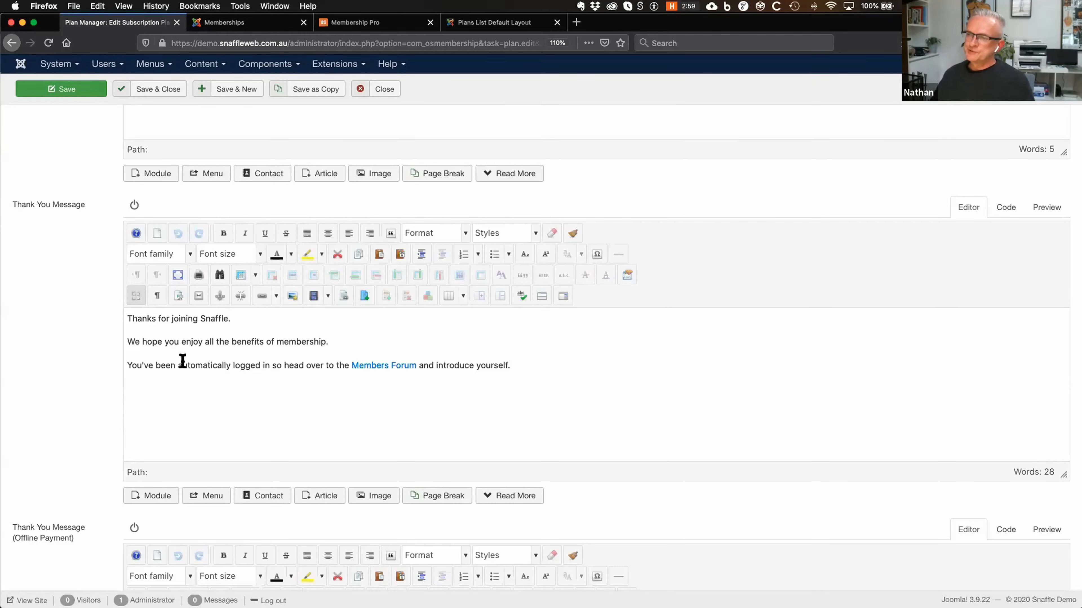
scroll(73, 413, down, 2)
scroll(72, 412, down, 2)
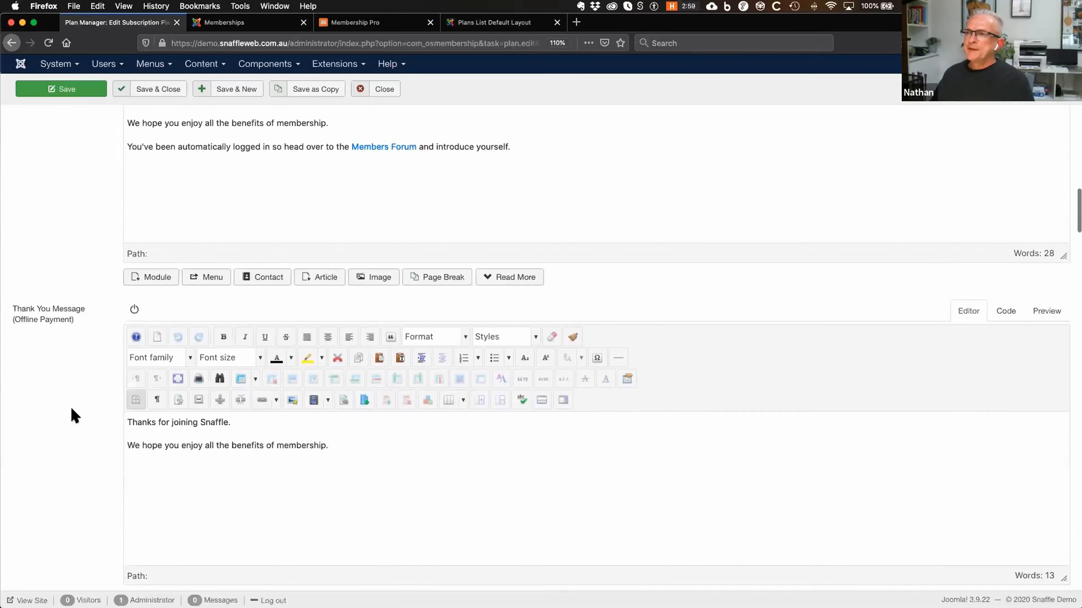
scroll(85, 405, up, 4)
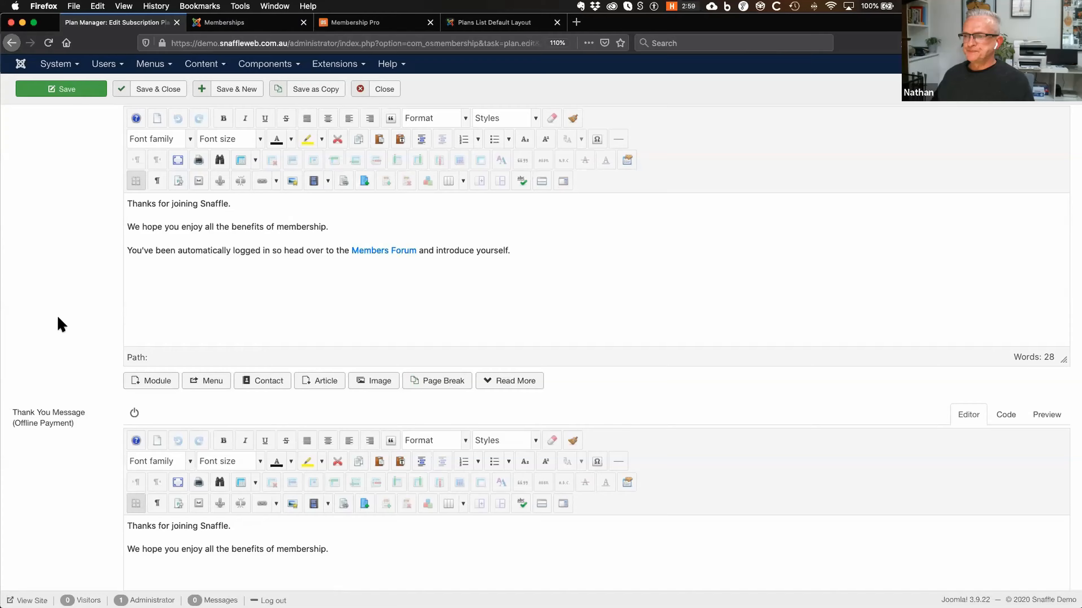
Step: Examine the plan's remaining custom messages, including the subscription approved subject and body and the subscription renewal e-mail subject
scroll(60, 325, down, 9)
scroll(67, 327, down, 13)
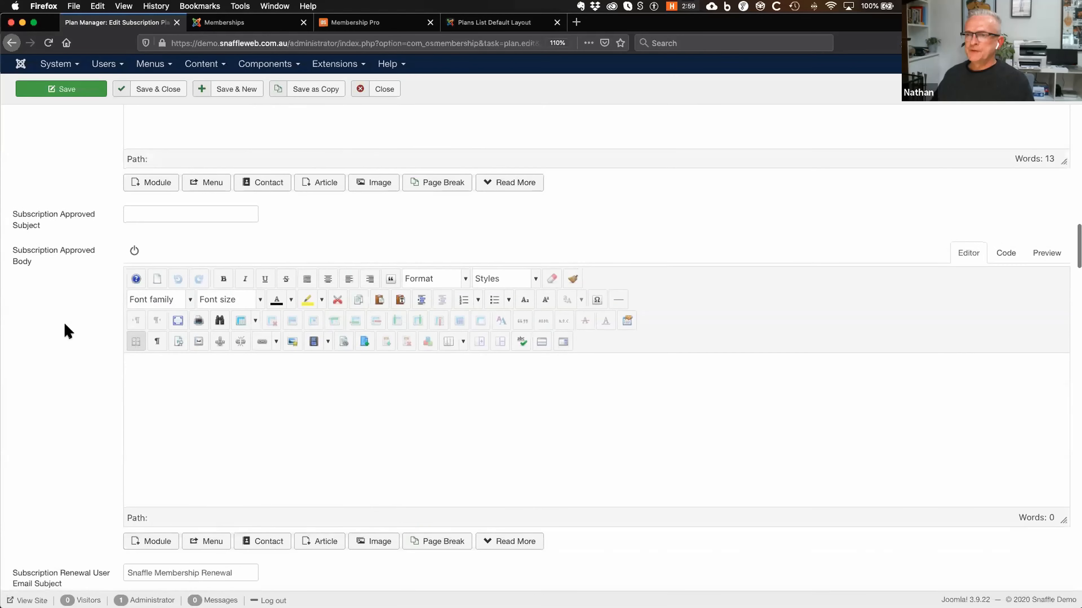
scroll(64, 334, up, 20)
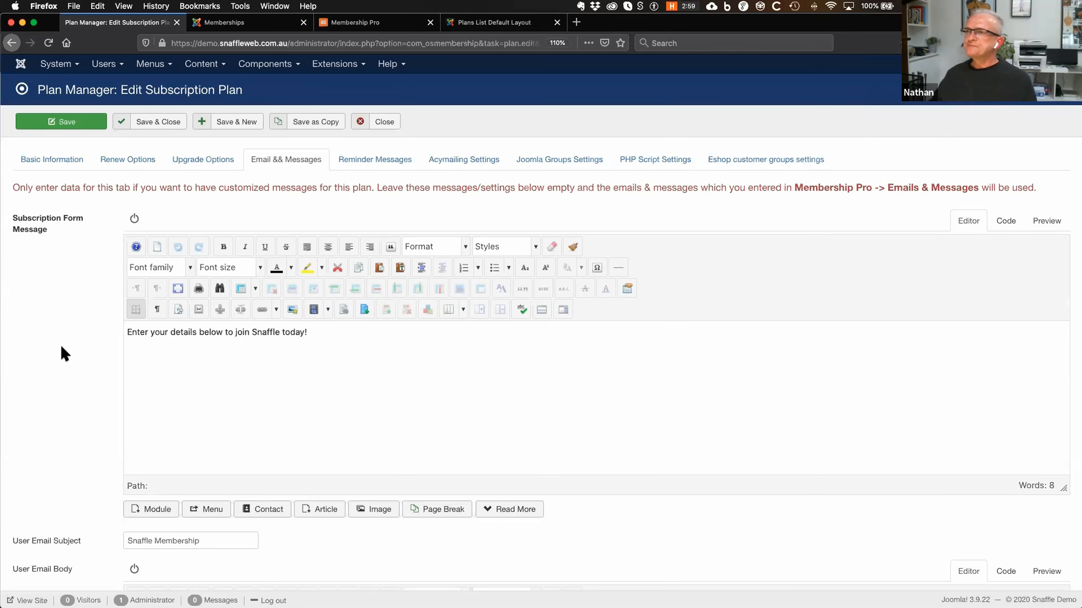
Step: Examine the plan's first, second and third reminder e-mail subjects and bodies
click(388, 168)
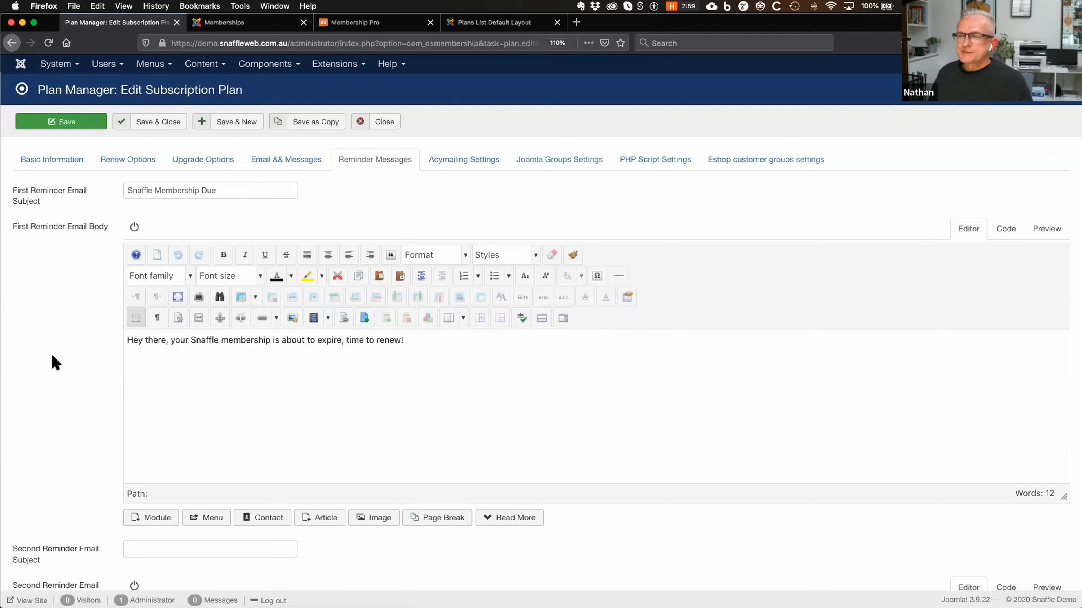
scroll(53, 362, down, 5)
scroll(50, 374, down, 8)
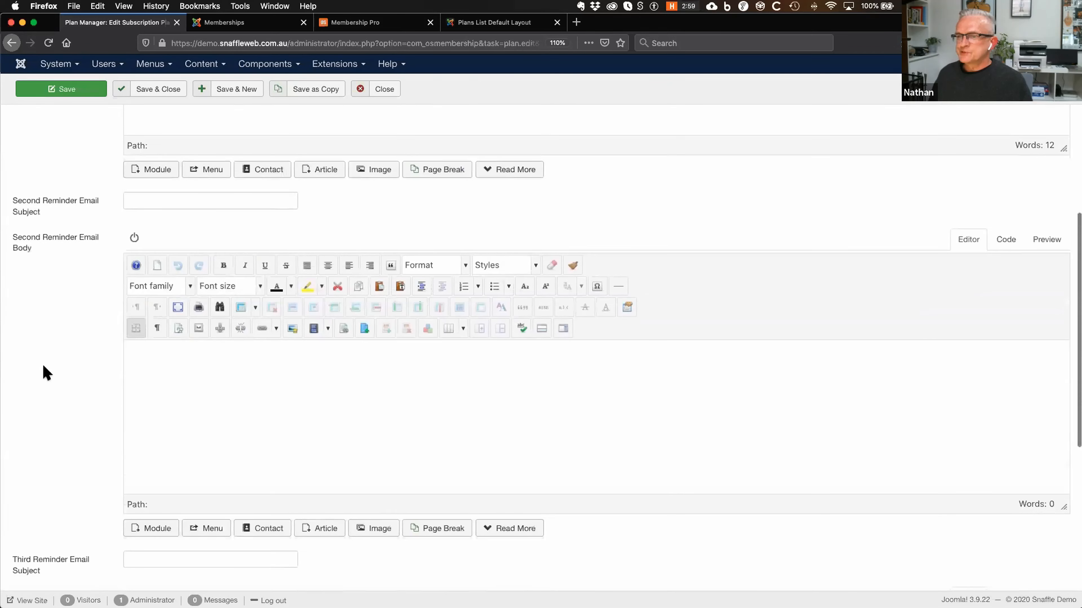
scroll(46, 373, down, 12)
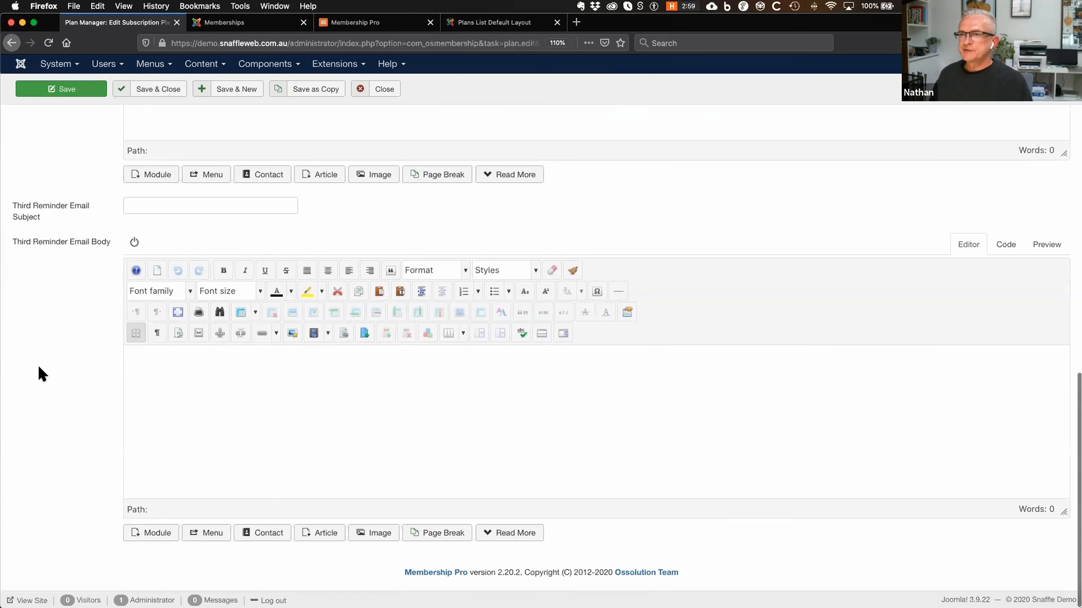
scroll(39, 372, up, 10)
scroll(38, 369, up, 13)
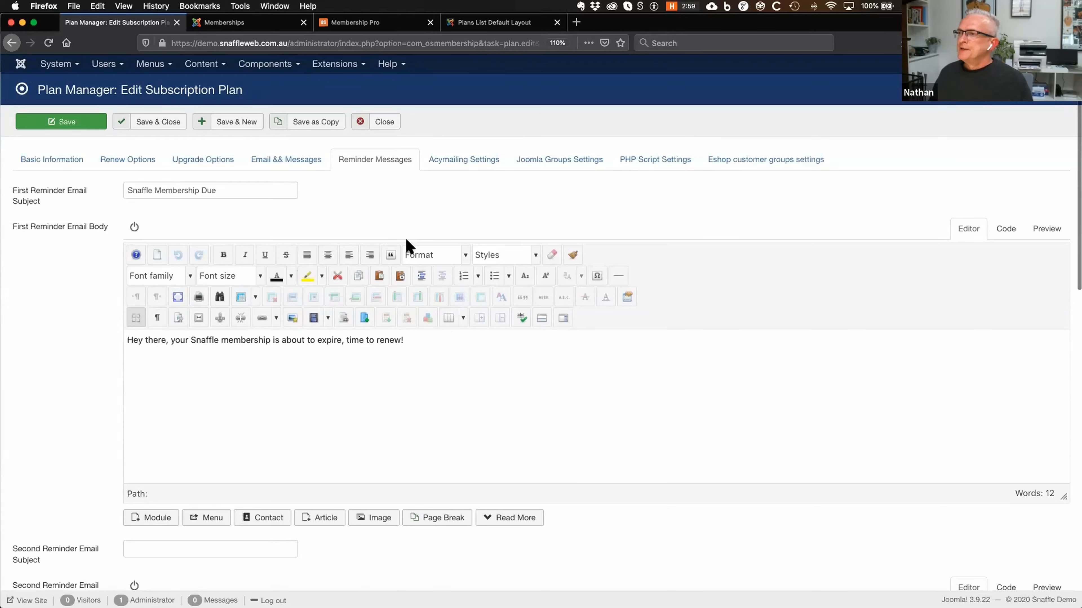
Step: Examine the plan's Joomla user group and Acymailing list assignments for active and expired subscriptions
click(558, 165)
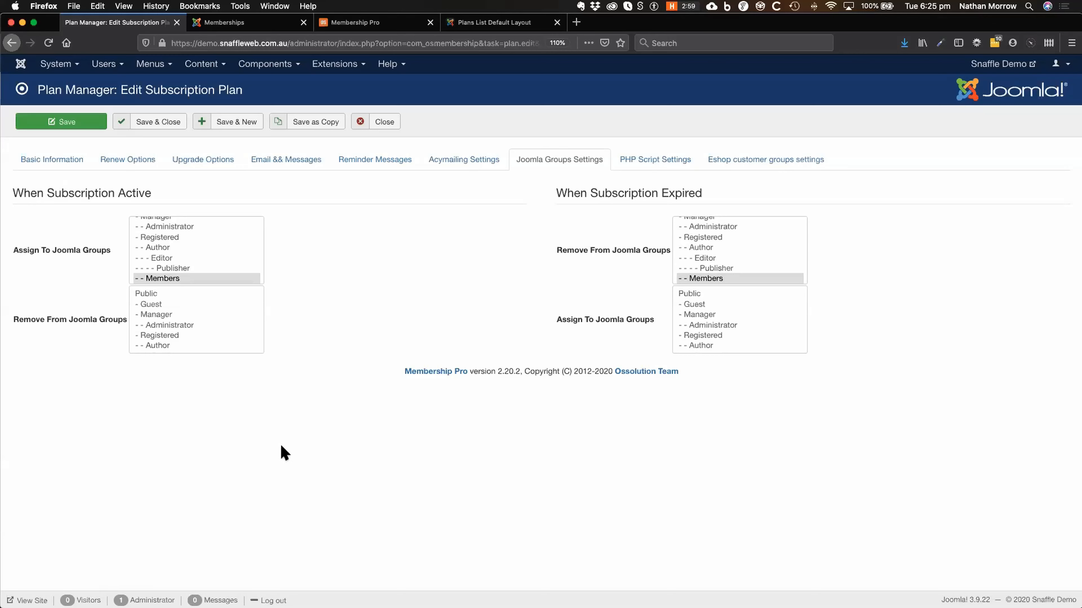
scroll(181, 271, up, 3)
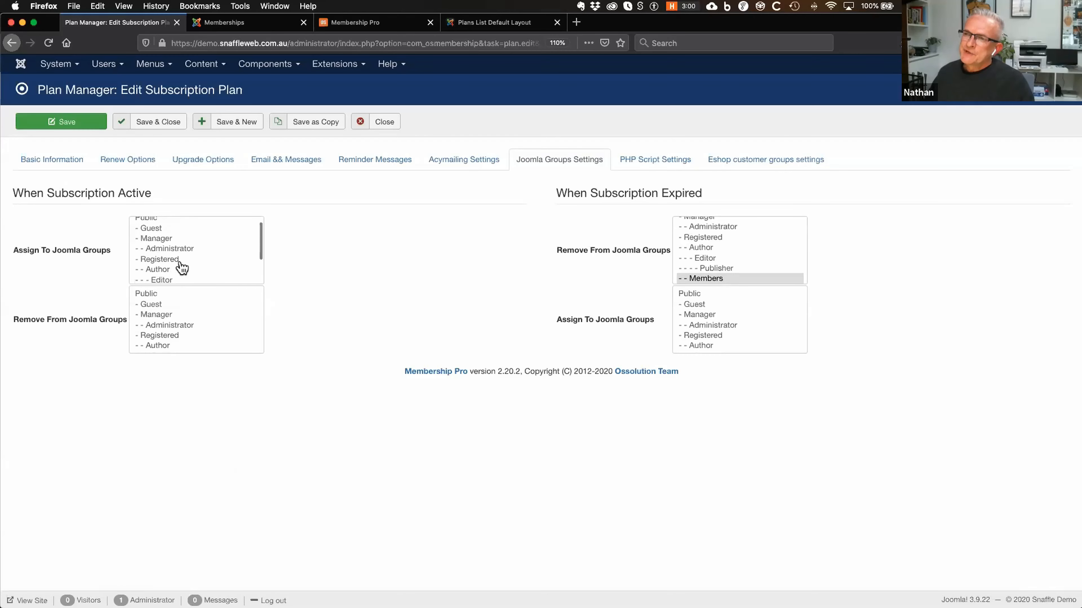
scroll(183, 271, down, 3)
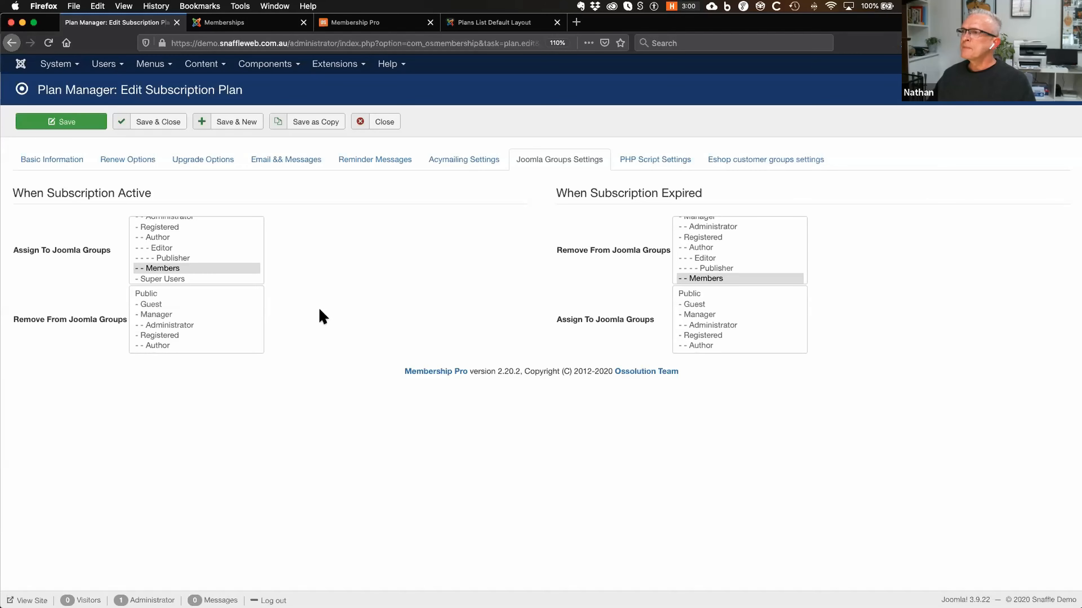
click(467, 161)
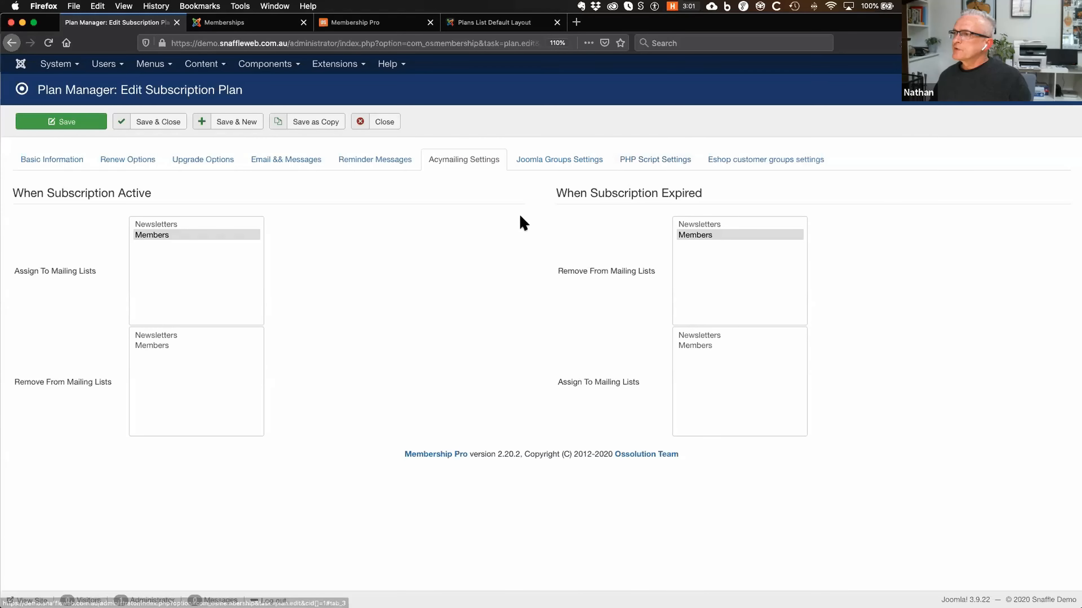
Step: Examine the plan's PHP script settings and the Eshop customer groups available for assigning subscribers
click(646, 160)
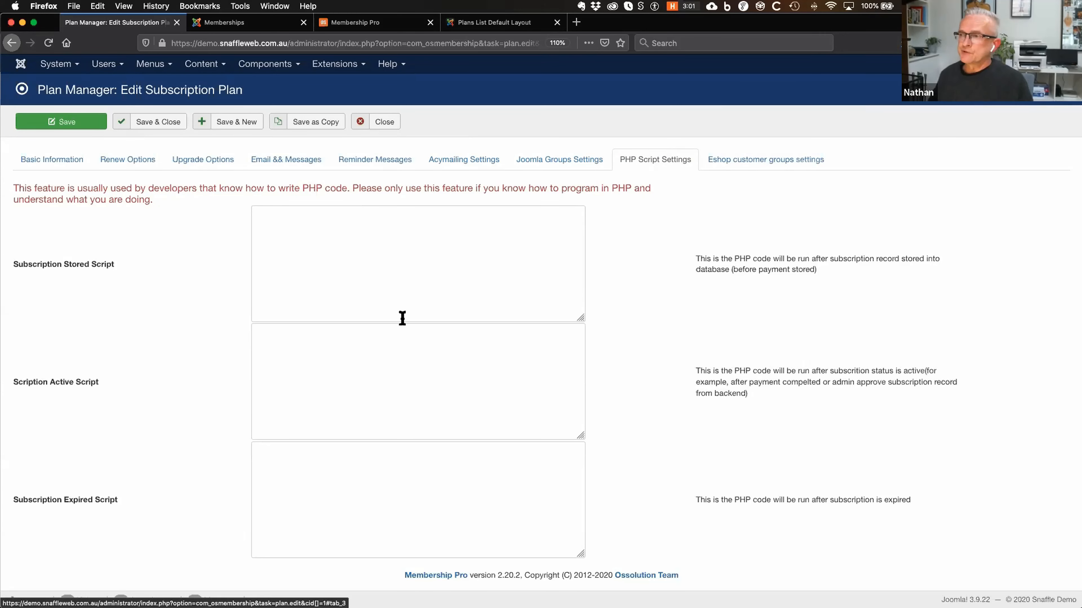
scroll(145, 387, down, 1)
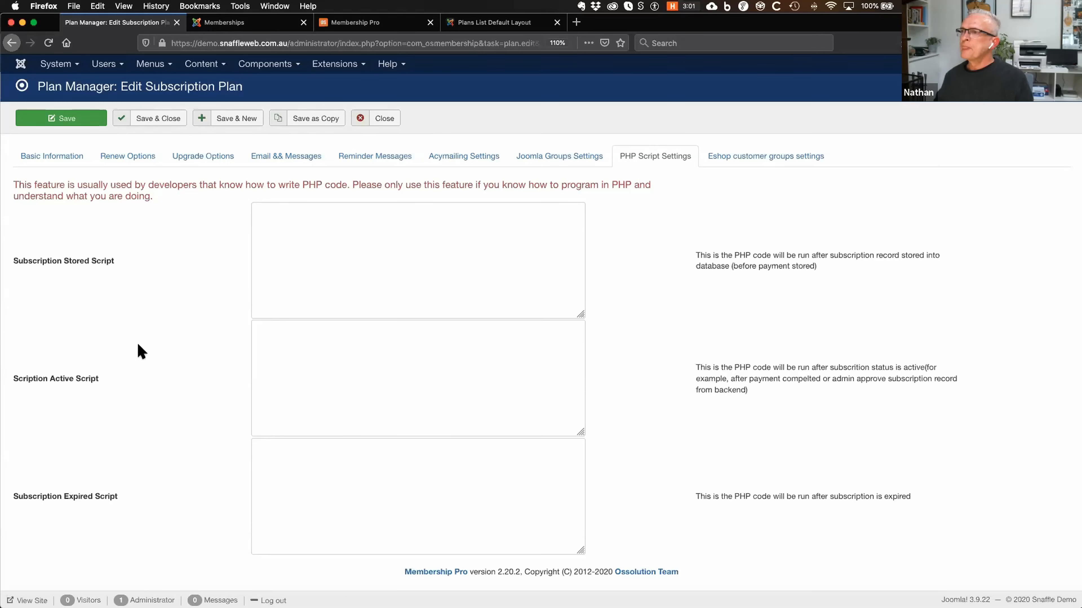
click(759, 161)
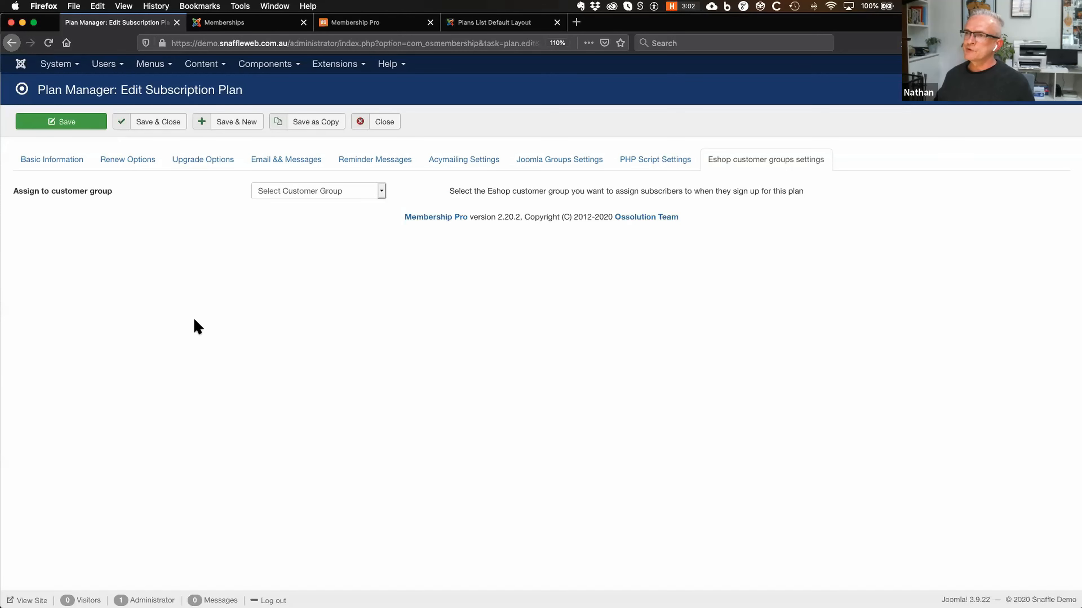
click(369, 192)
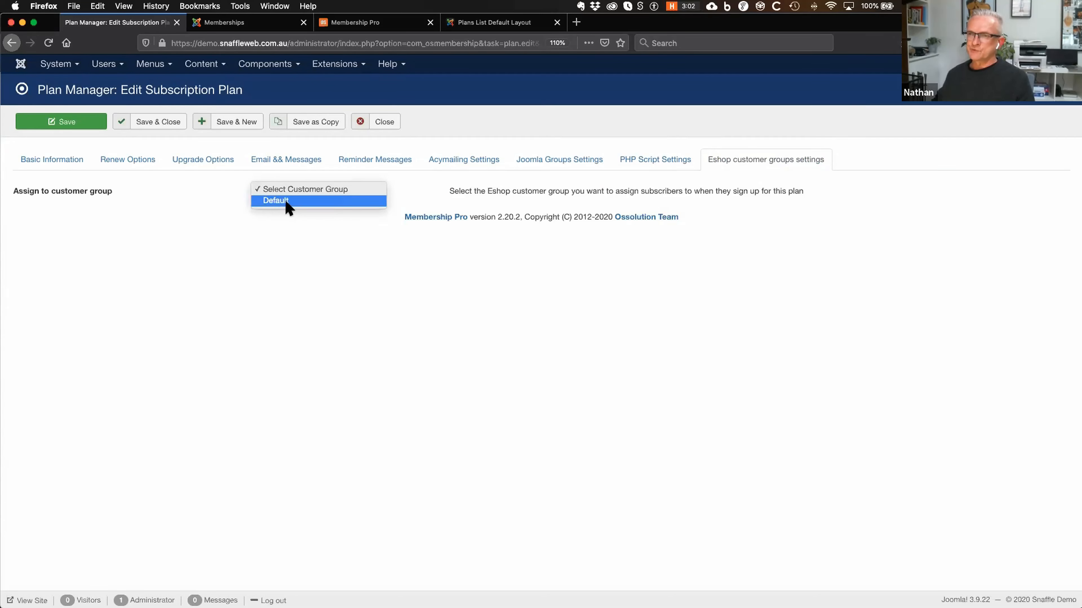
click(338, 300)
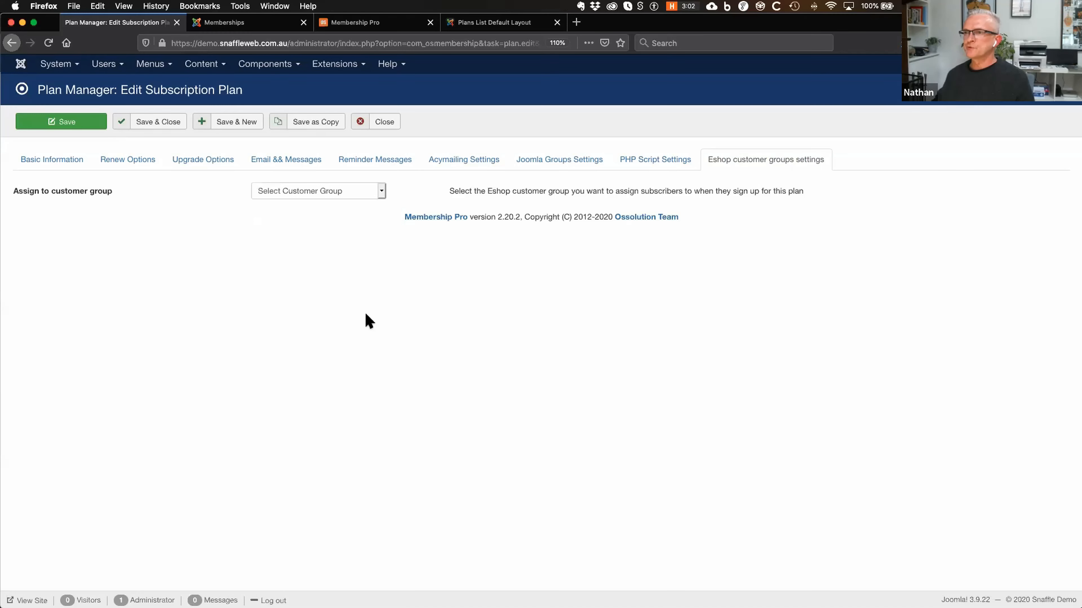
Step: Return to the plan's basic information, then save and close the 1 Year Membership plan
click(58, 171)
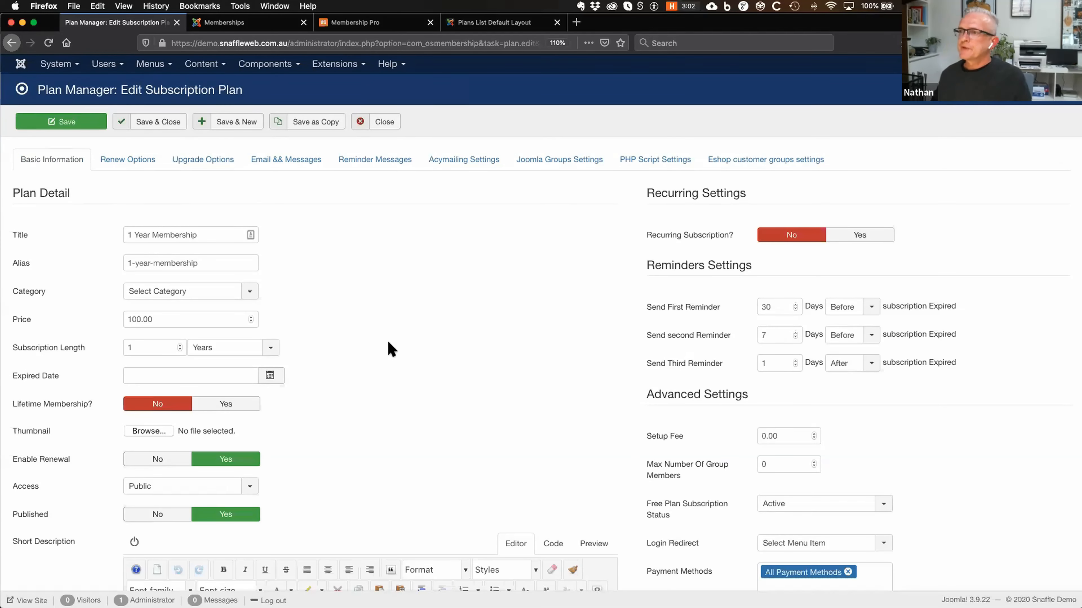
click(157, 122)
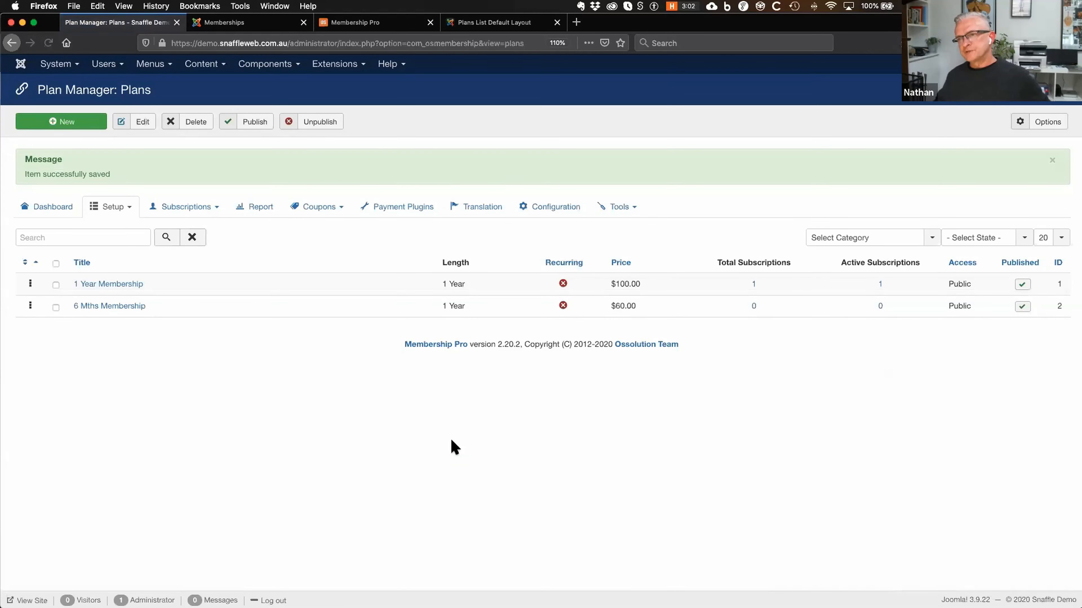
Step: Open the 6 Mths Membership plan and examine its upgrade options, including the available proration methods
click(110, 306)
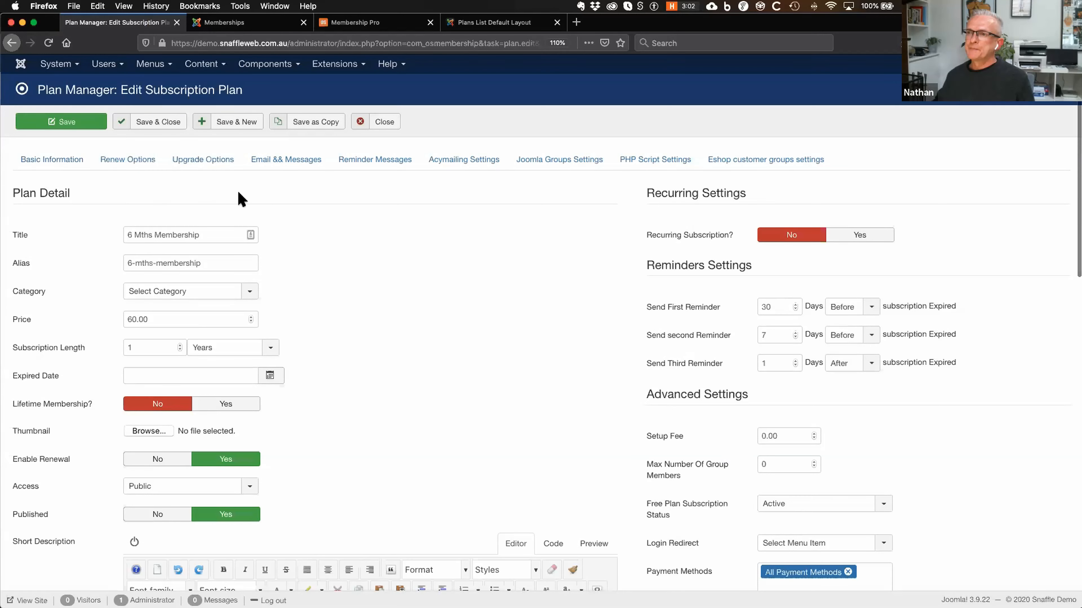
click(205, 163)
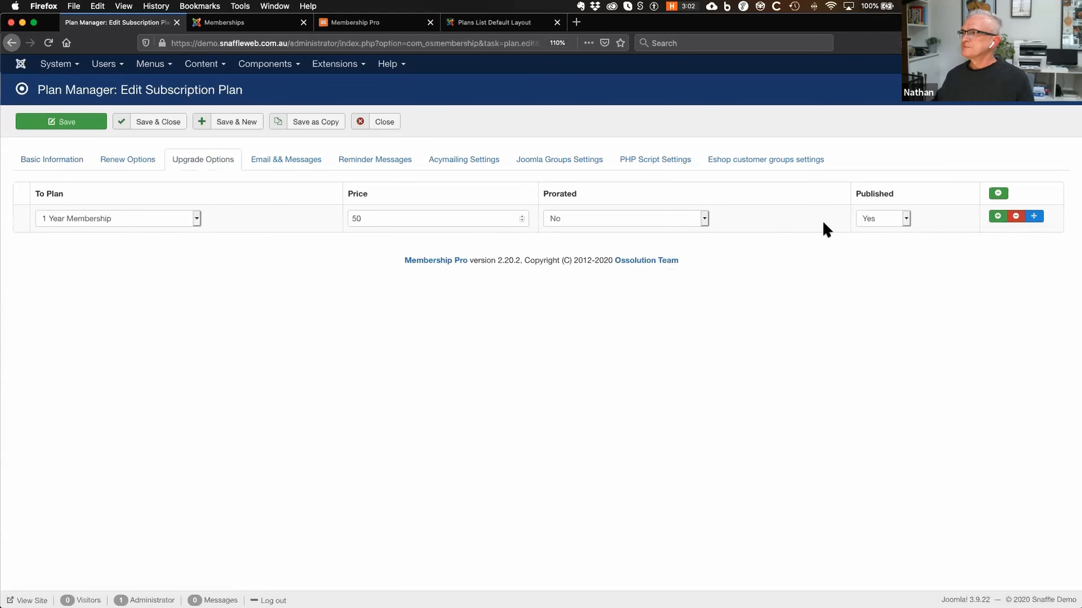
click(706, 219)
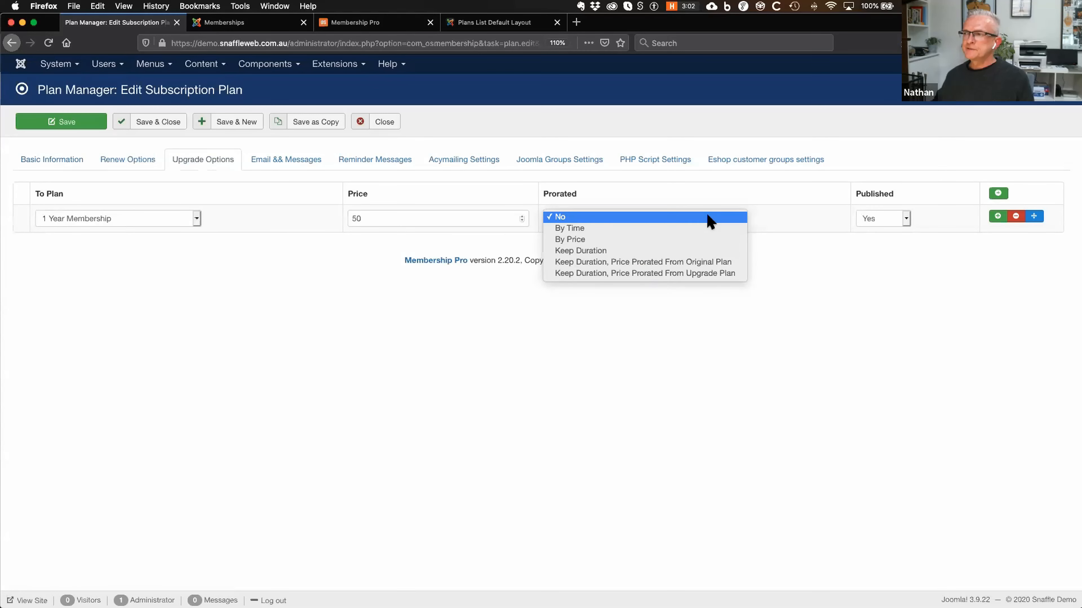
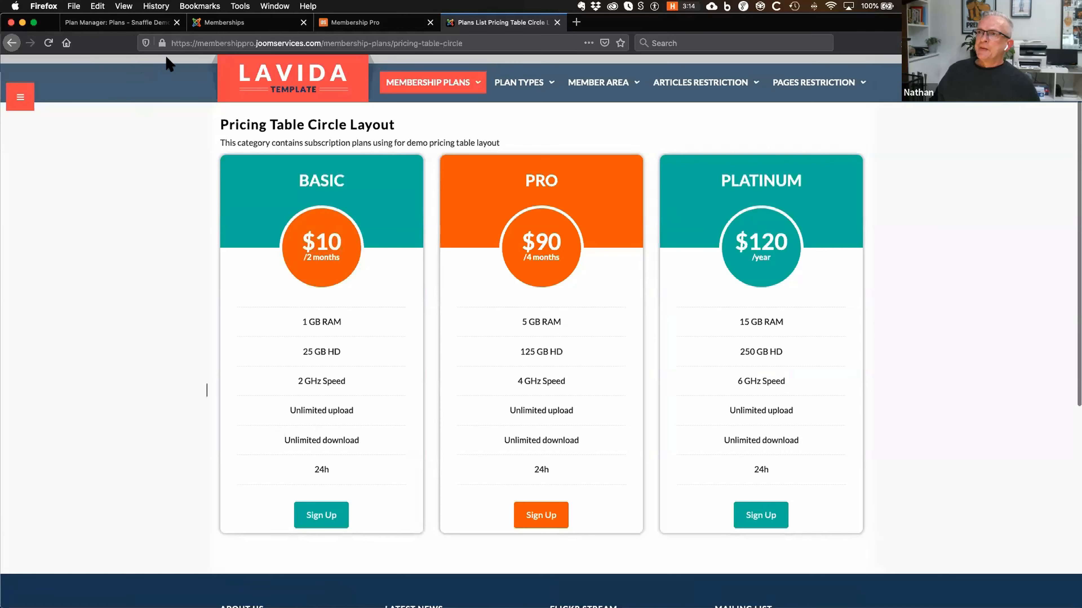
Step: Check the public Memberships page, then return to the Joomla administration and open the list of subscriptions
click(241, 25)
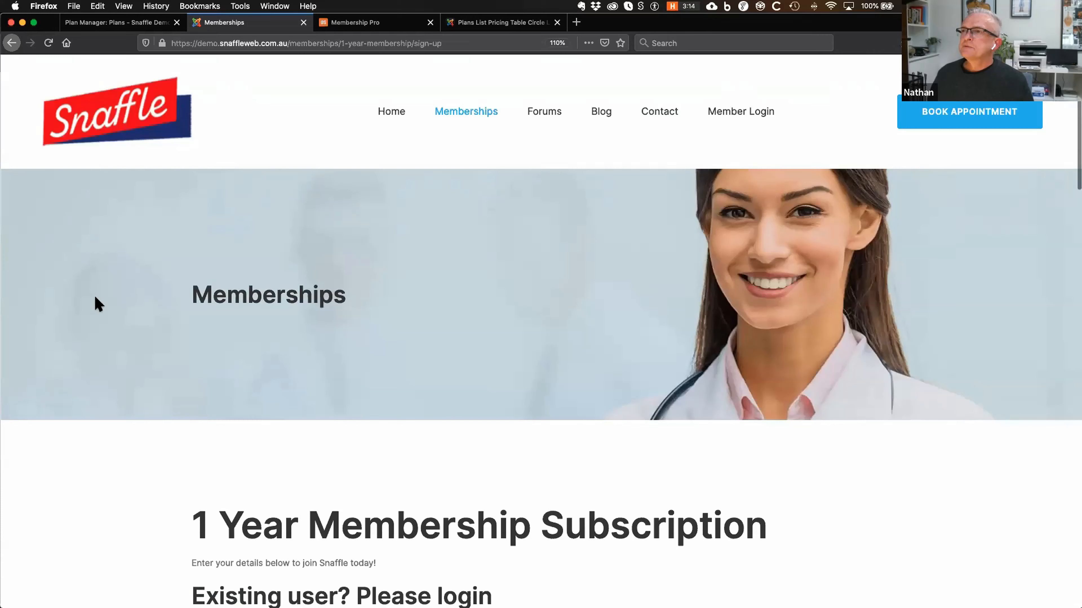
click(109, 25)
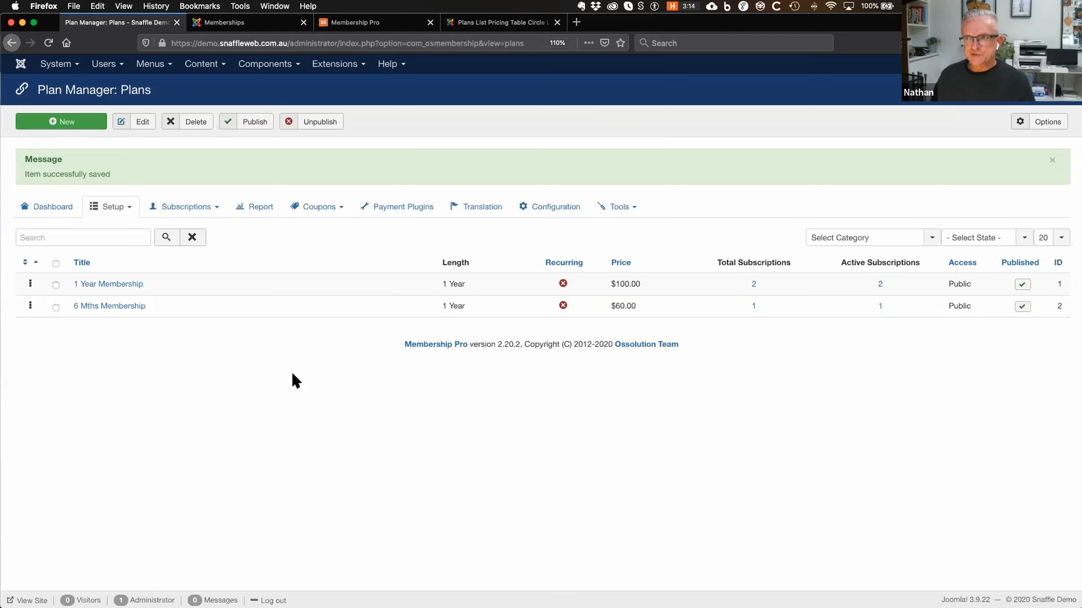
click(213, 211)
click(188, 246)
click(183, 159)
click(192, 184)
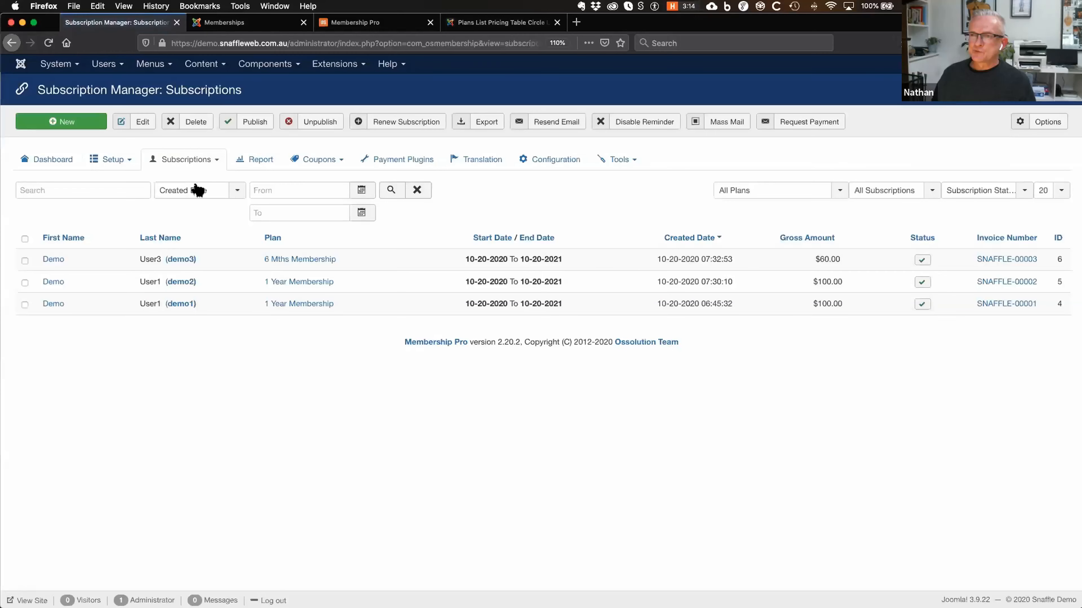
Step: Open the 6 Mths Membership subscription record, examine its account, payment and reminder details, and save and close it
click(56, 259)
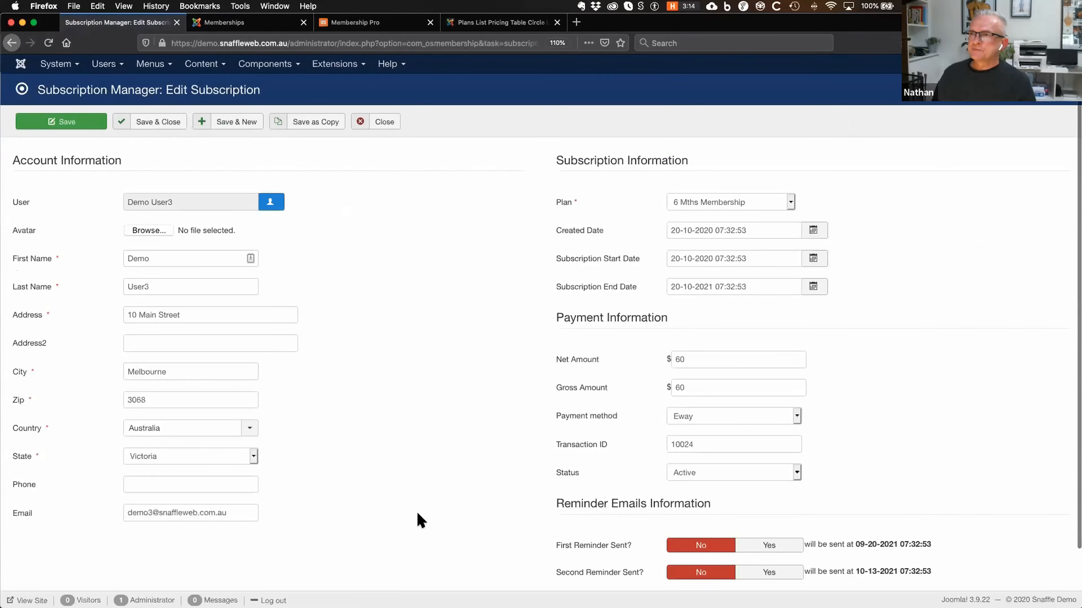
scroll(370, 523, down, 3)
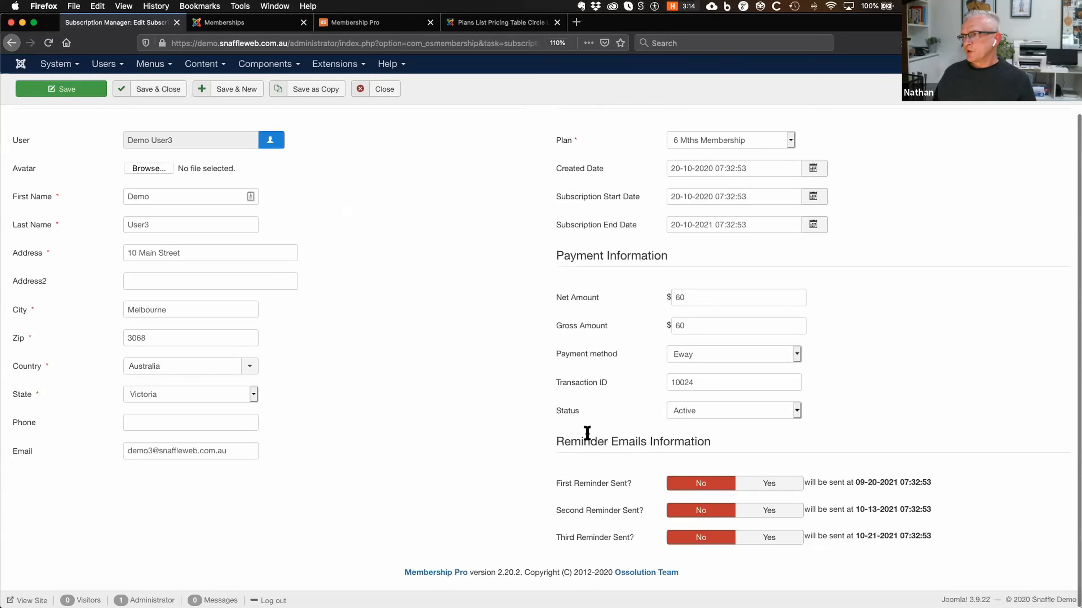
scroll(363, 502, up, 3)
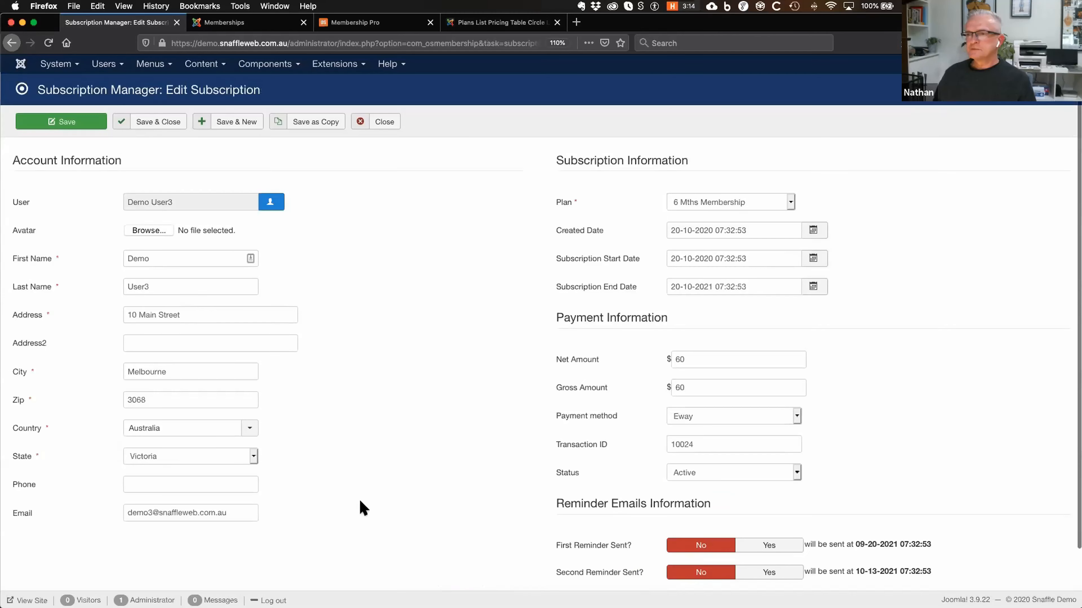
click(163, 123)
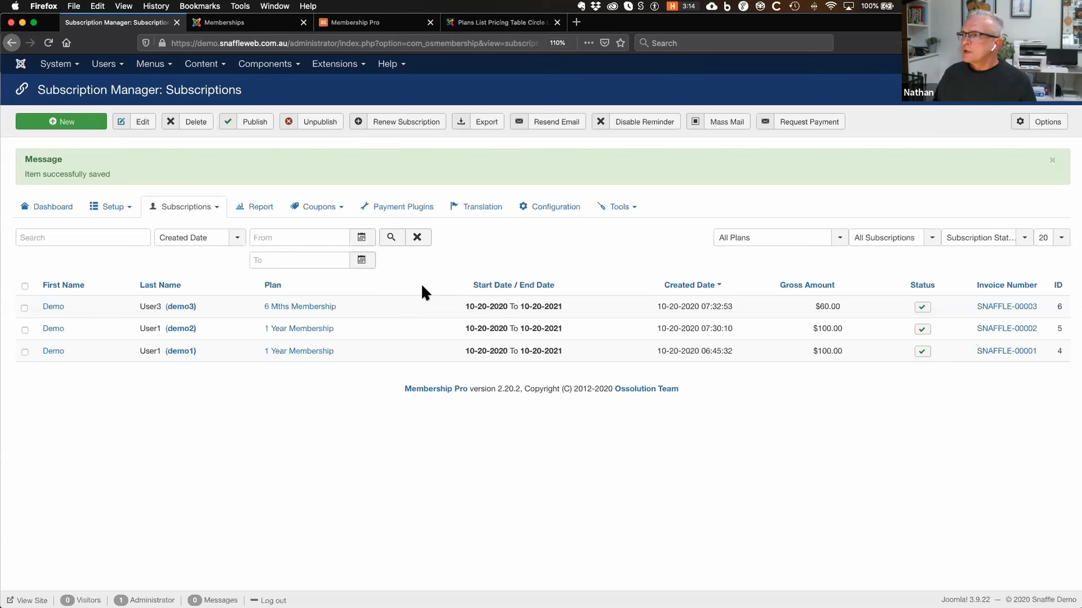
Step: Examine the available subscription and coupon management options and open the coupon list
click(216, 209)
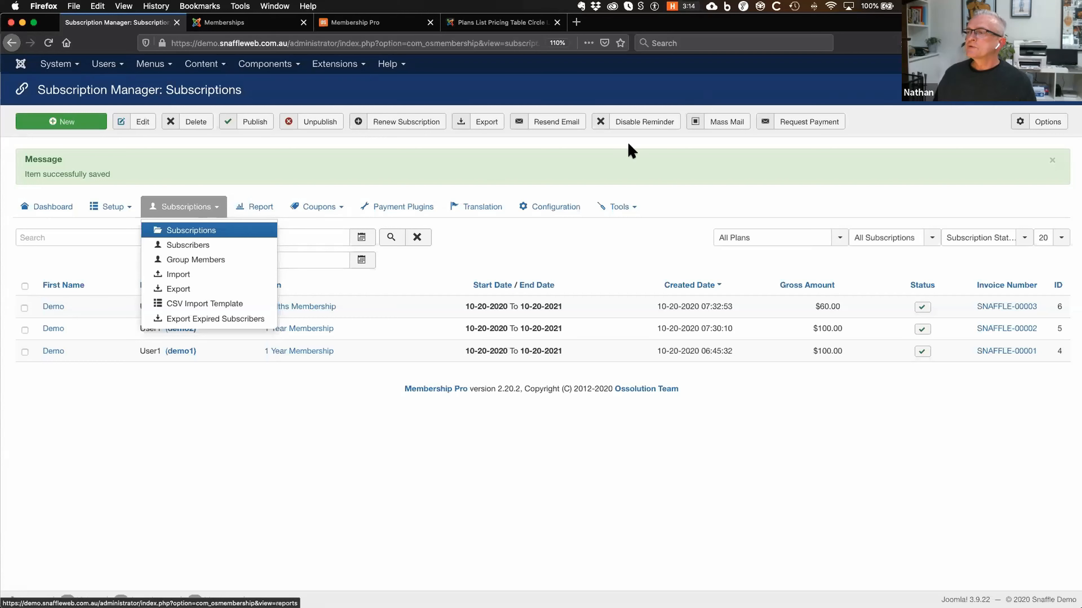
click(486, 165)
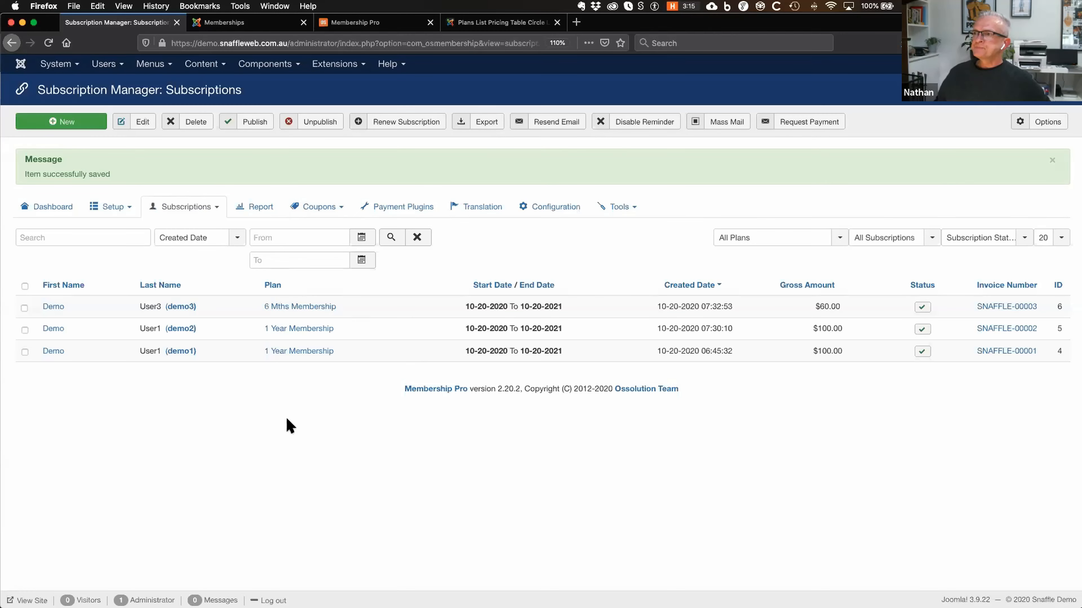
click(337, 209)
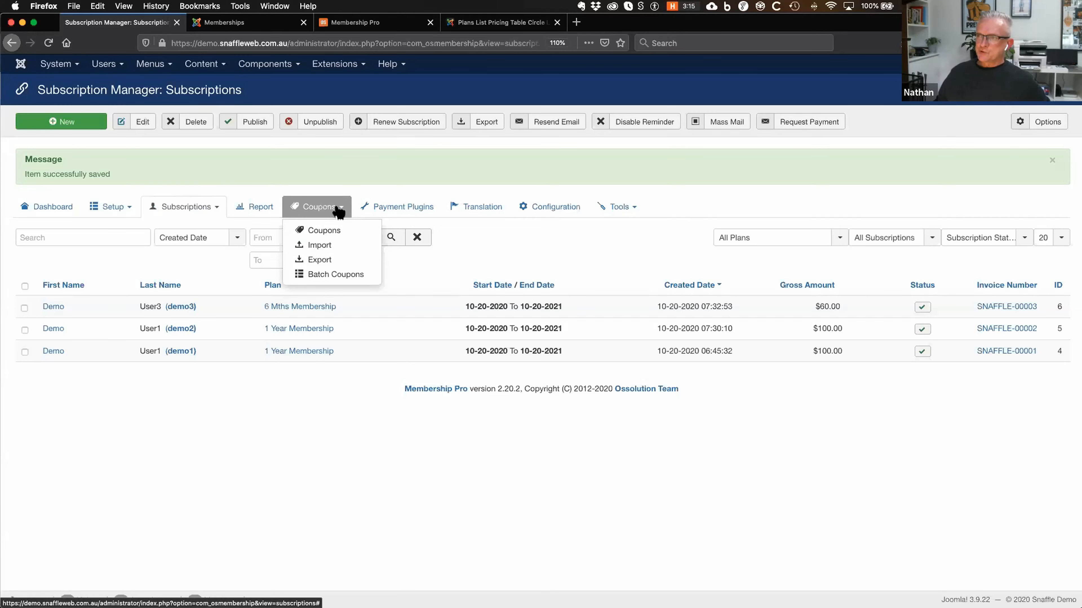
click(334, 231)
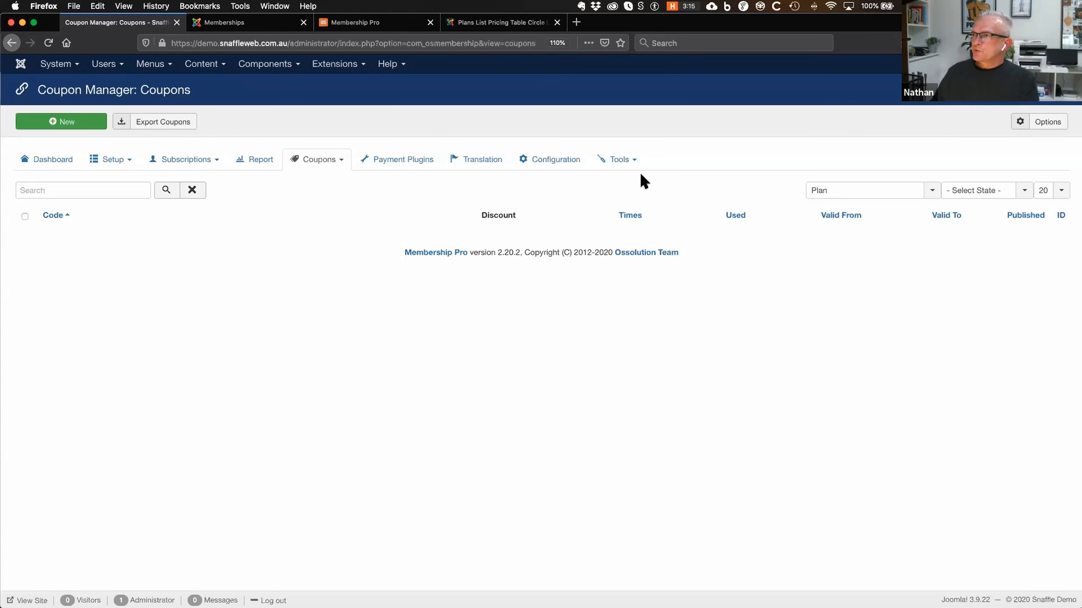
Step: View the available Membership Pro tools and return to the dashboard with its subscription statistics
click(634, 163)
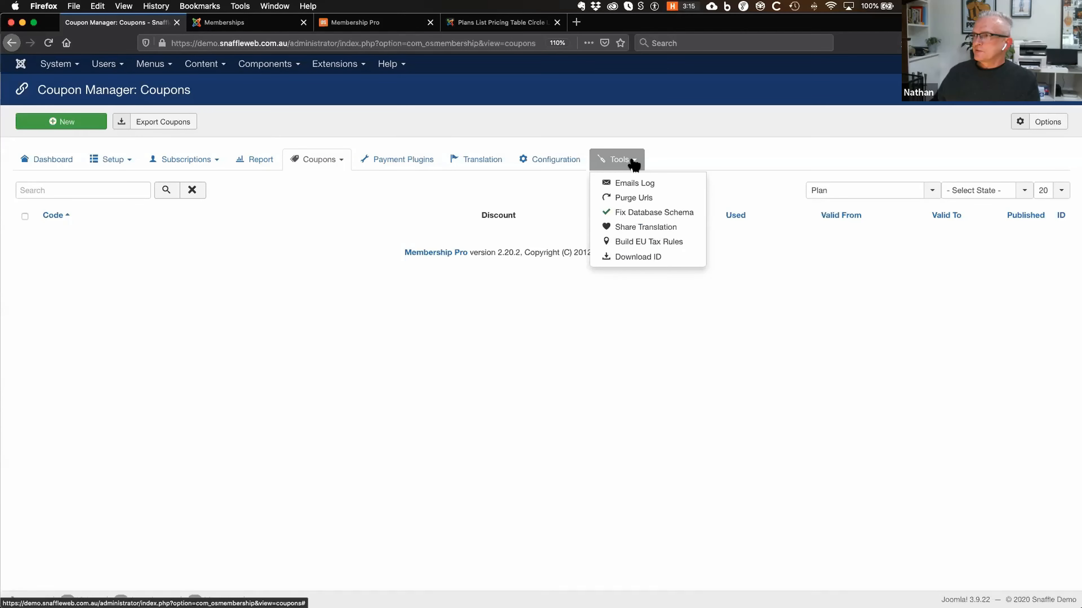
click(49, 160)
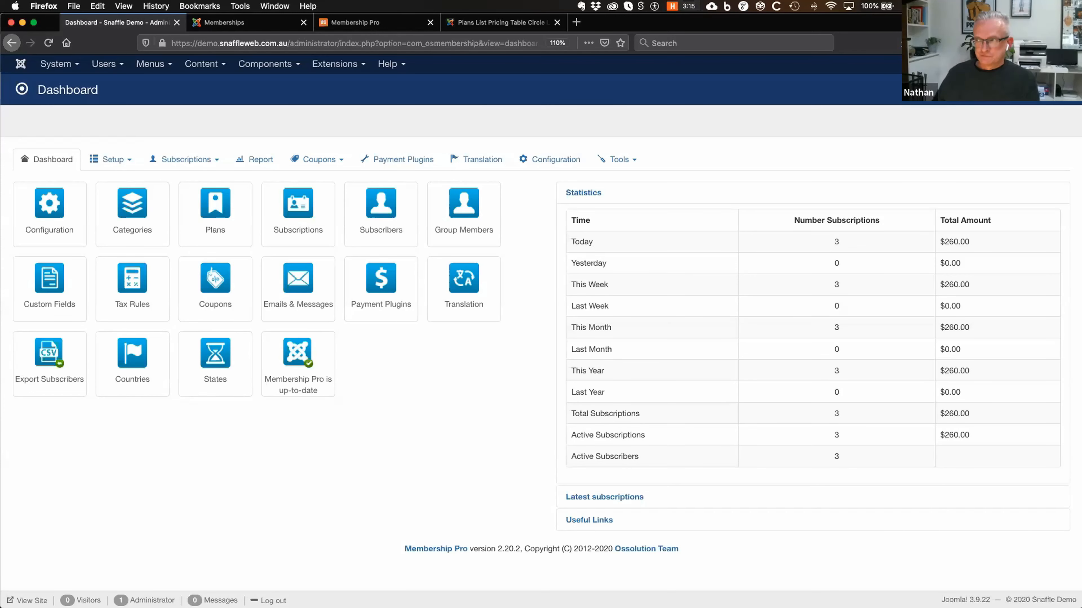
click(224, 23)
click(135, 25)
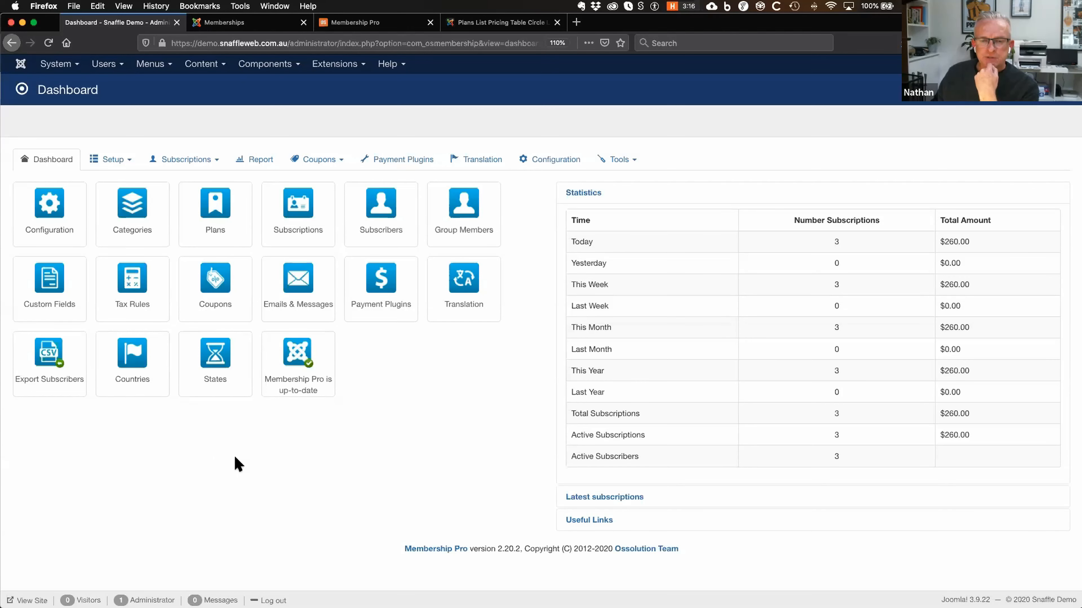
Step: Open the Membership Pro configuration and look through the general subscription, theme, privacy and other settings
click(573, 165)
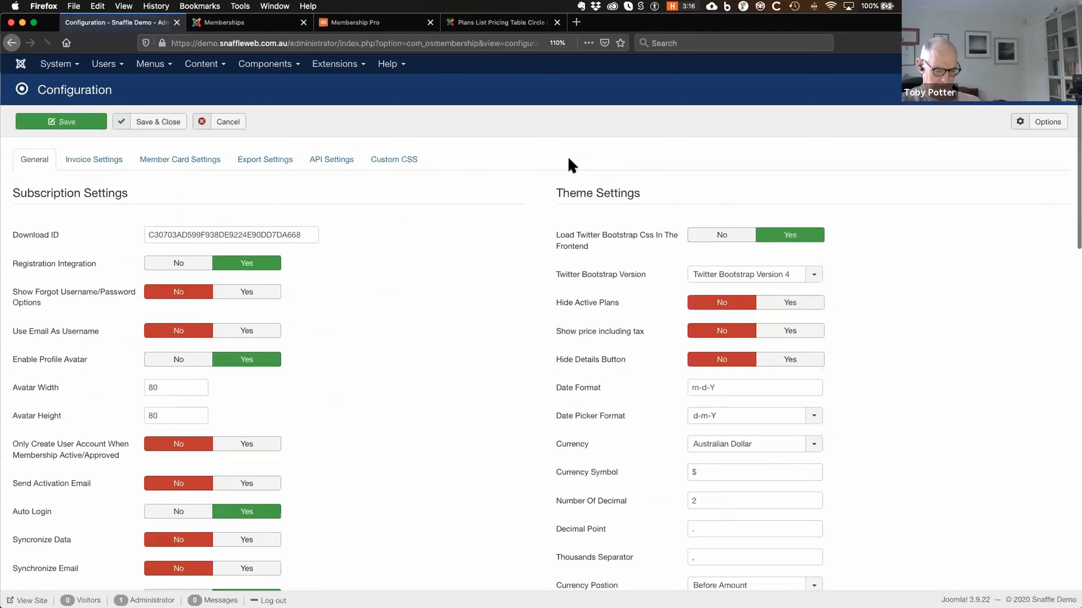
scroll(396, 463, down, 12)
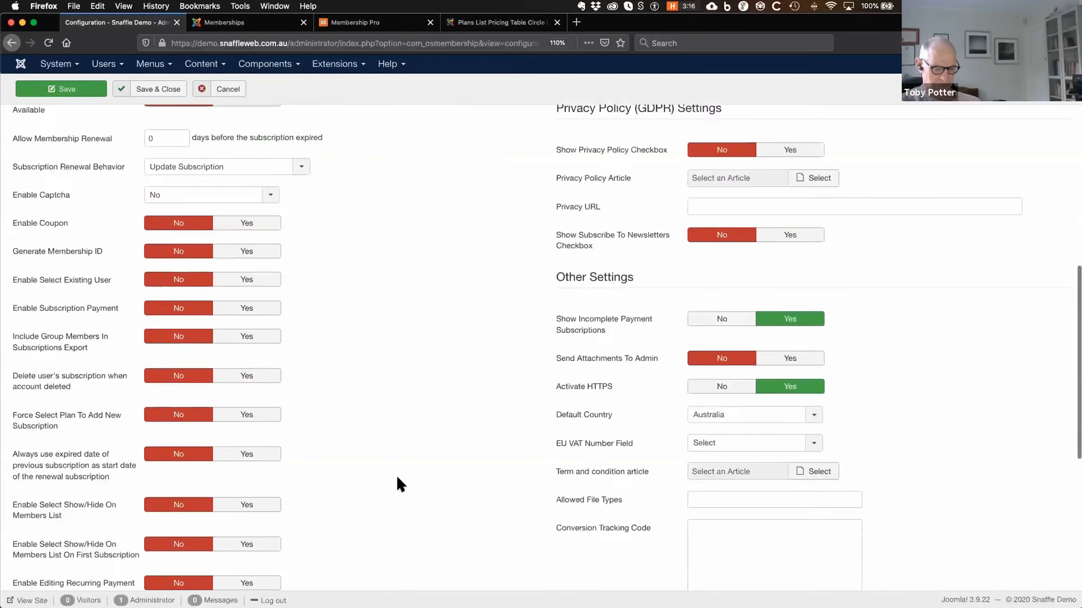
scroll(400, 485, down, 6)
scroll(398, 486, up, 5)
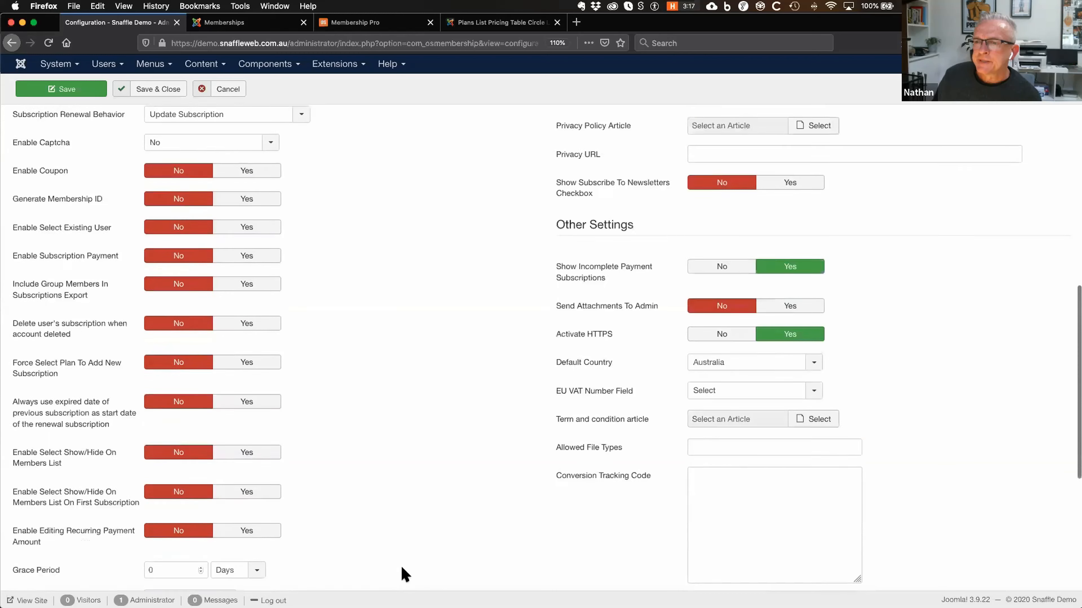
scroll(425, 520, down, 1)
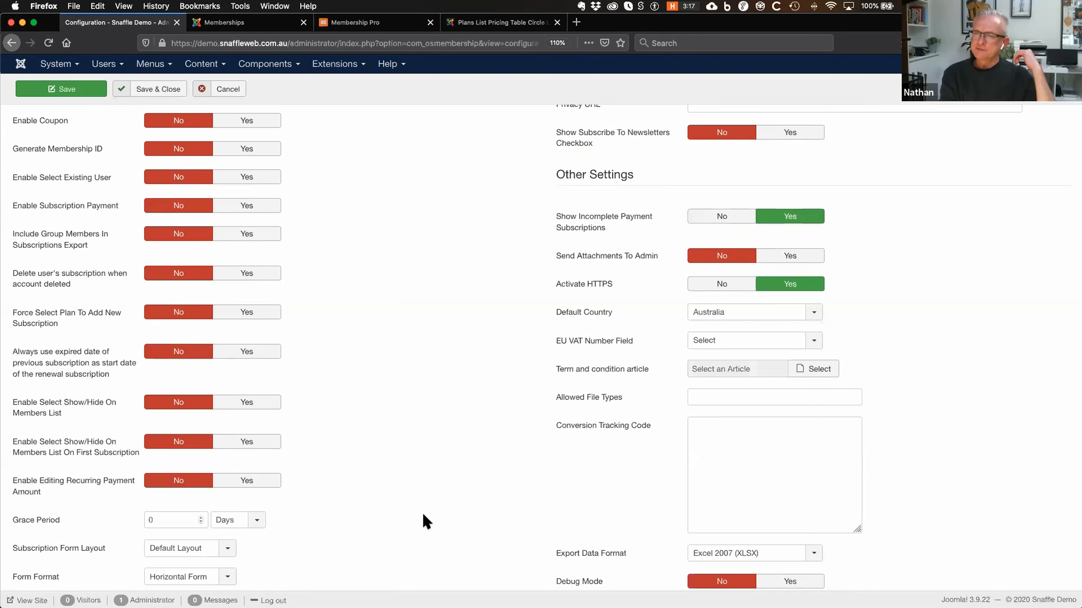
scroll(401, 512, up, 10)
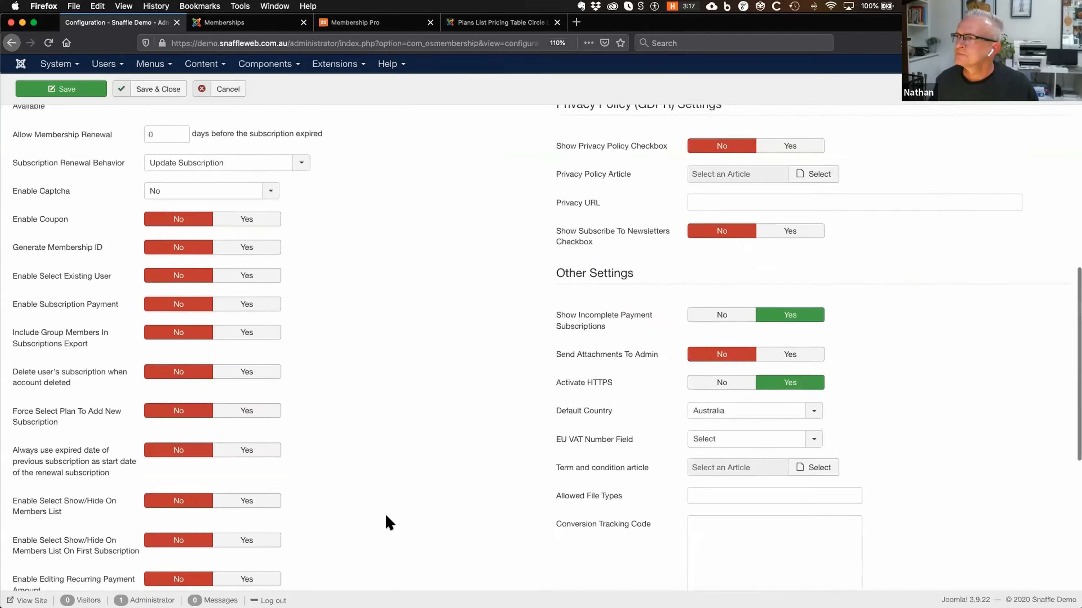
scroll(366, 549, up, 4)
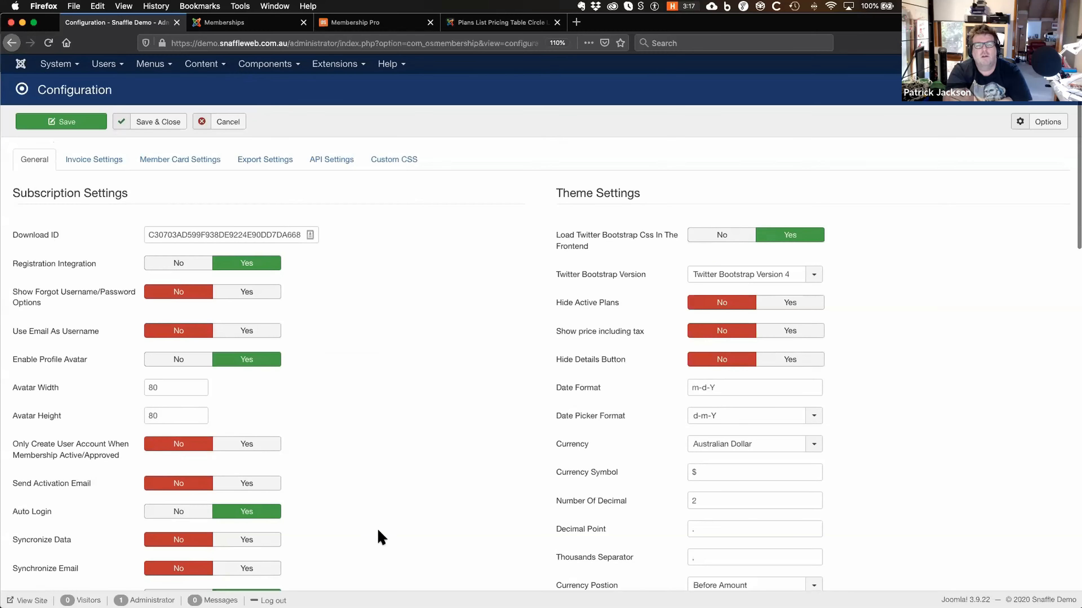
Step: Examine the subscription settings in detail, from login and upgrade options to renewal, coupon and group member export options
scroll(85, 480, down, 4)
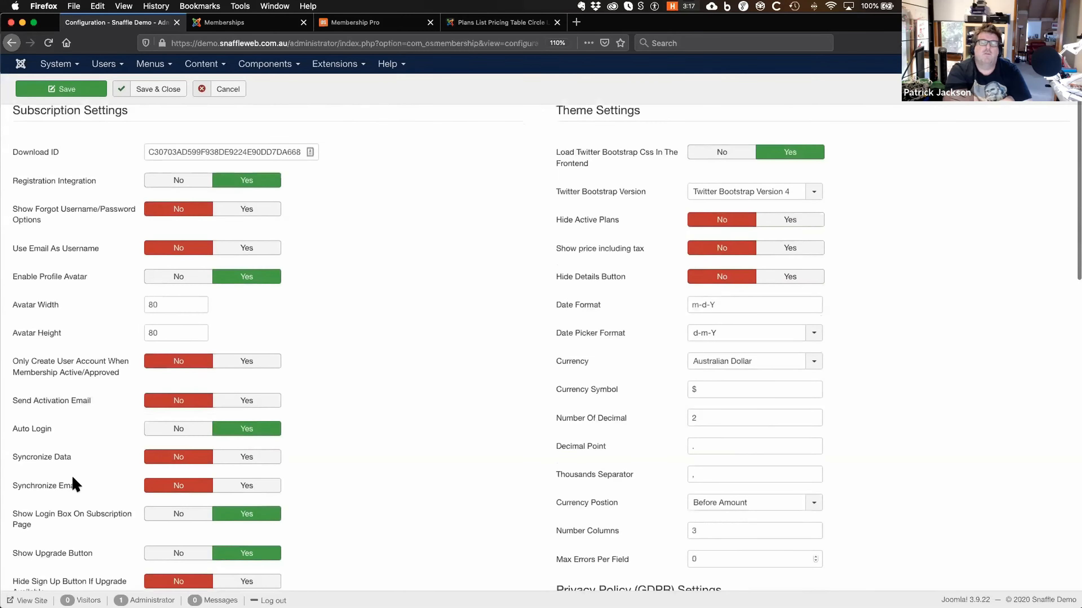
scroll(73, 485, down, 1)
scroll(72, 486, down, 6)
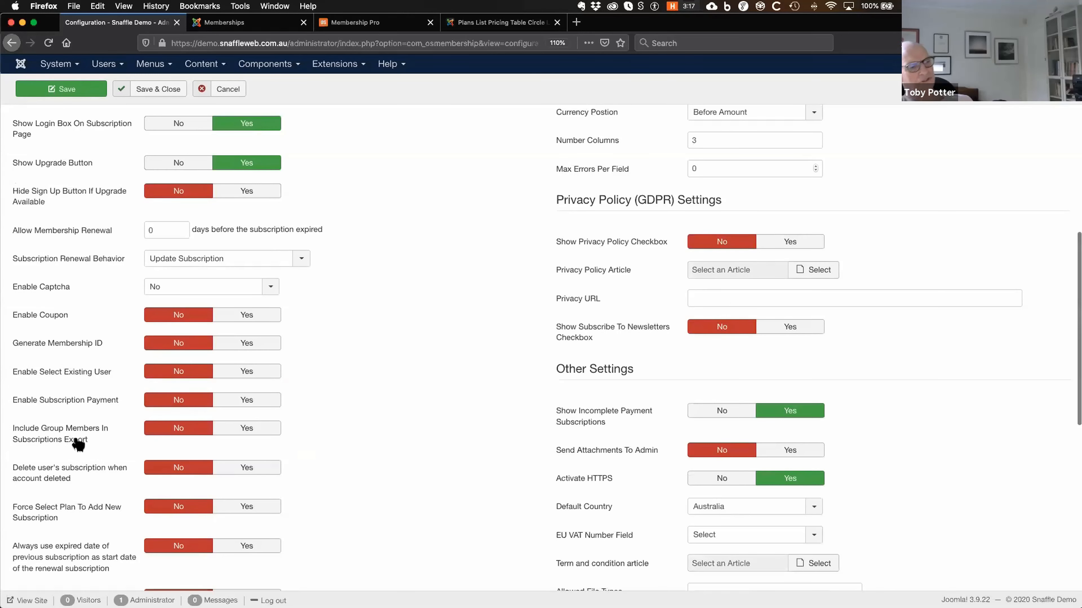
scroll(350, 534, down, 3)
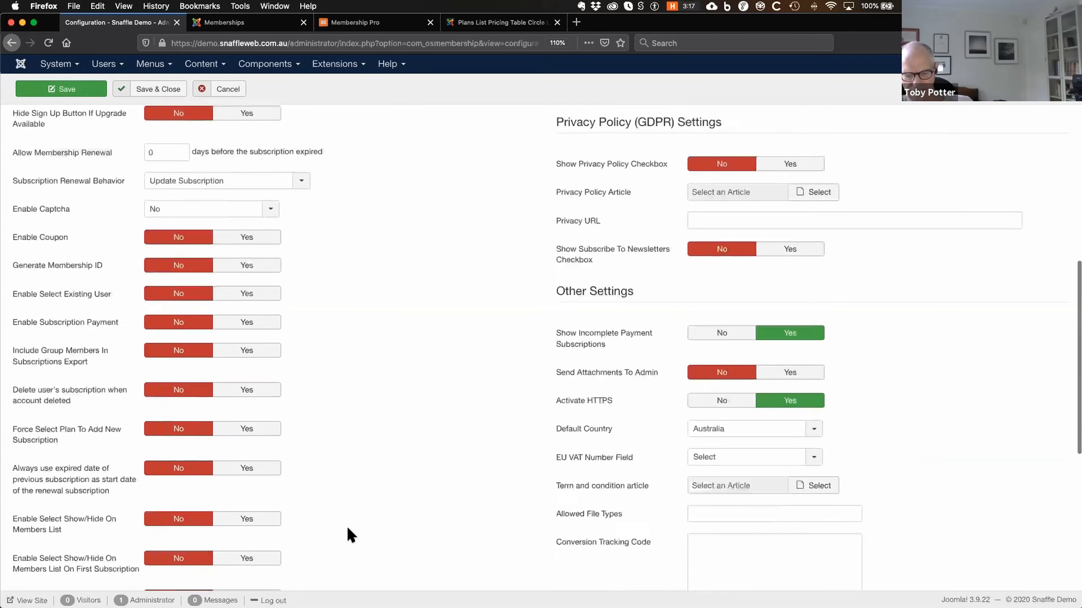
scroll(353, 532, up, 1)
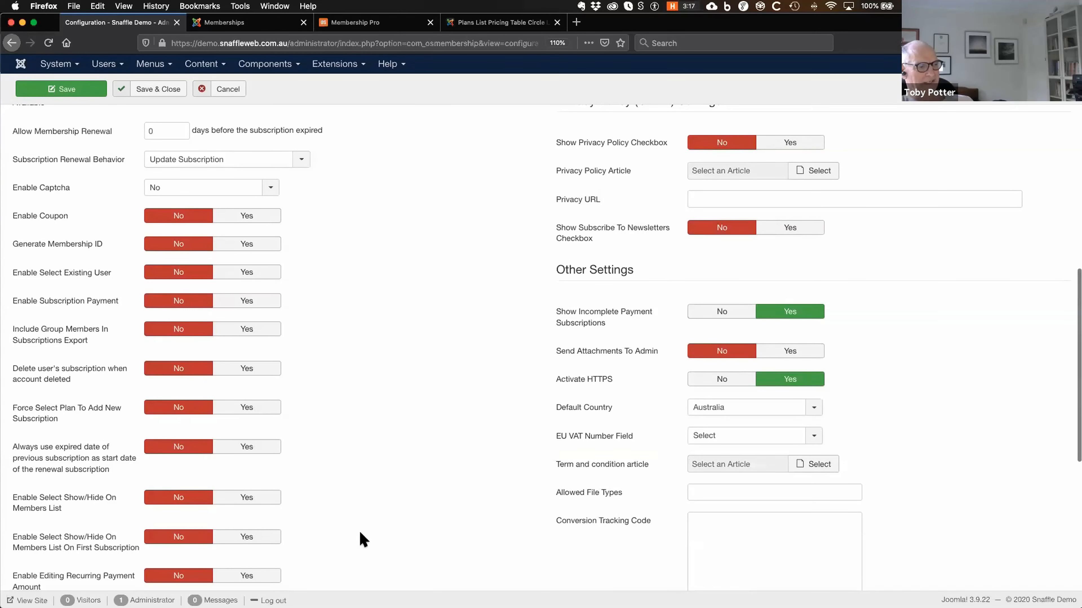
scroll(376, 521, up, 3)
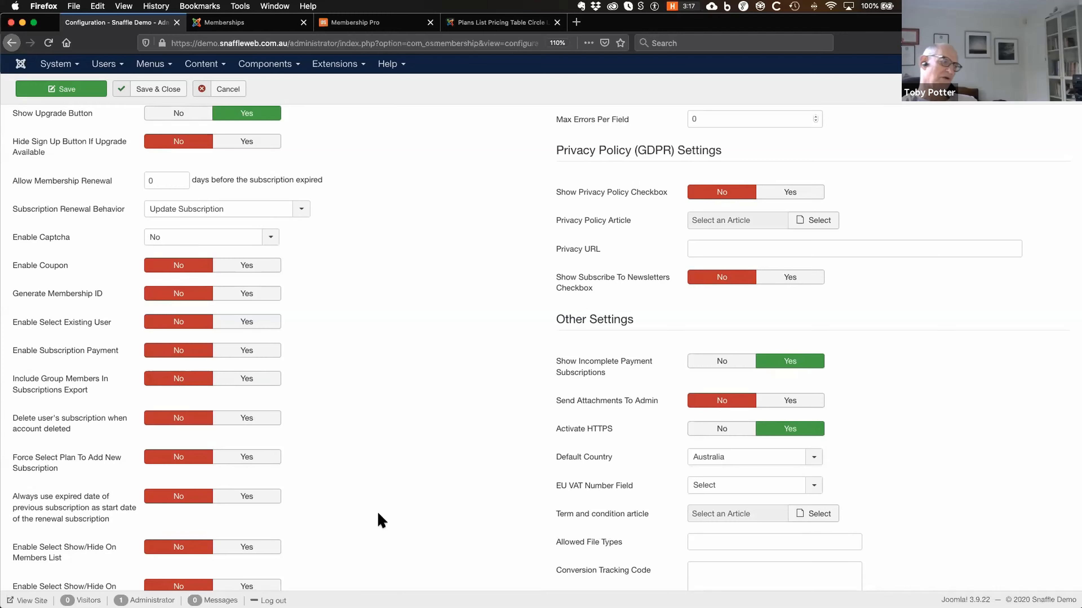
Step: Switch to the Membership Pro product page and read its key features, from subscription plans to subscription management
click(354, 23)
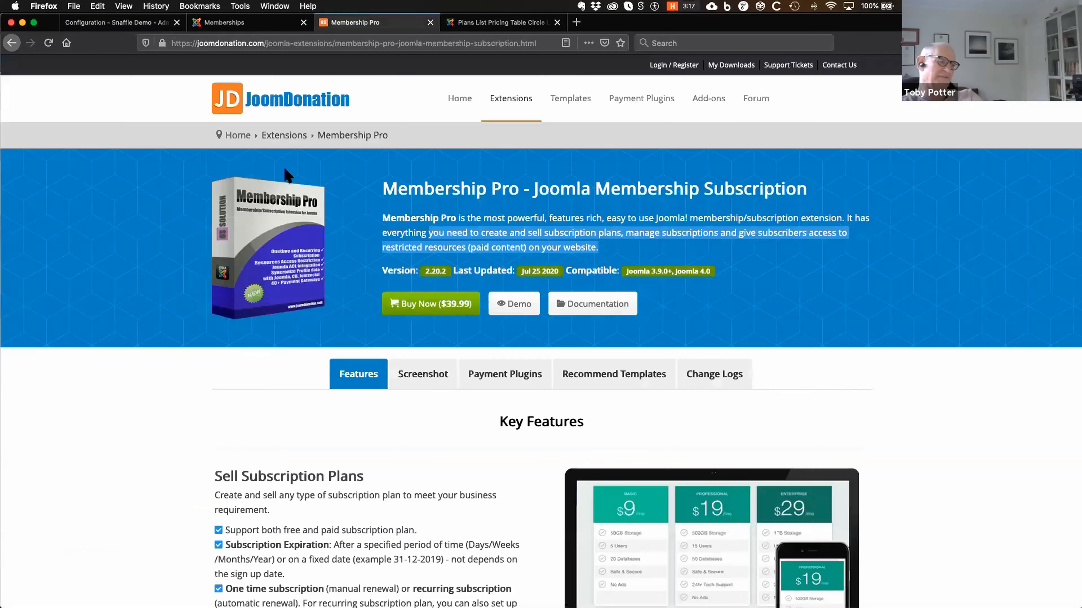
scroll(173, 452, down, 7)
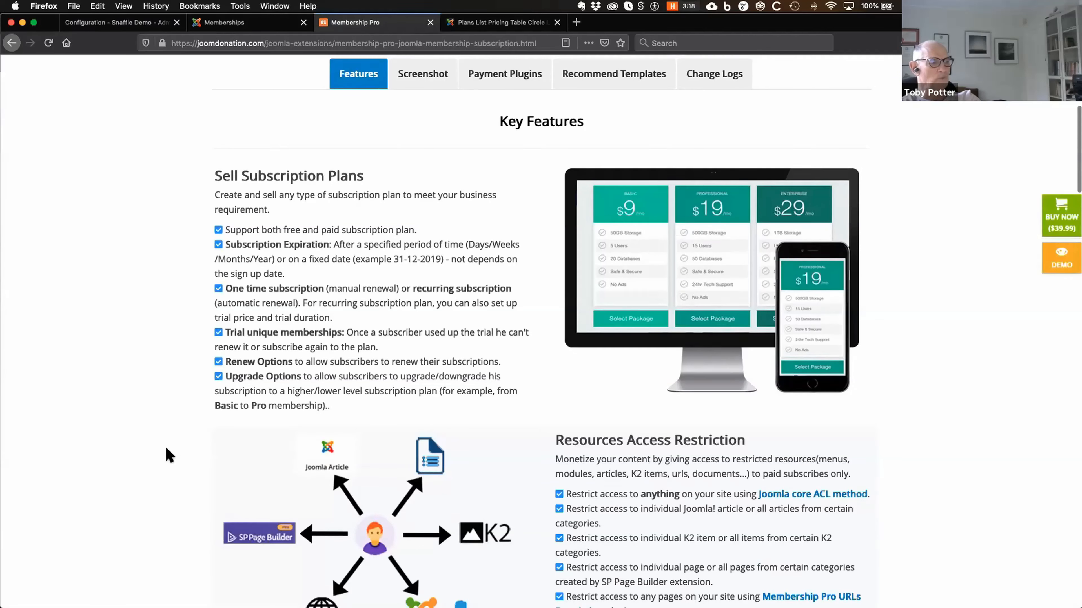
scroll(169, 455, down, 1)
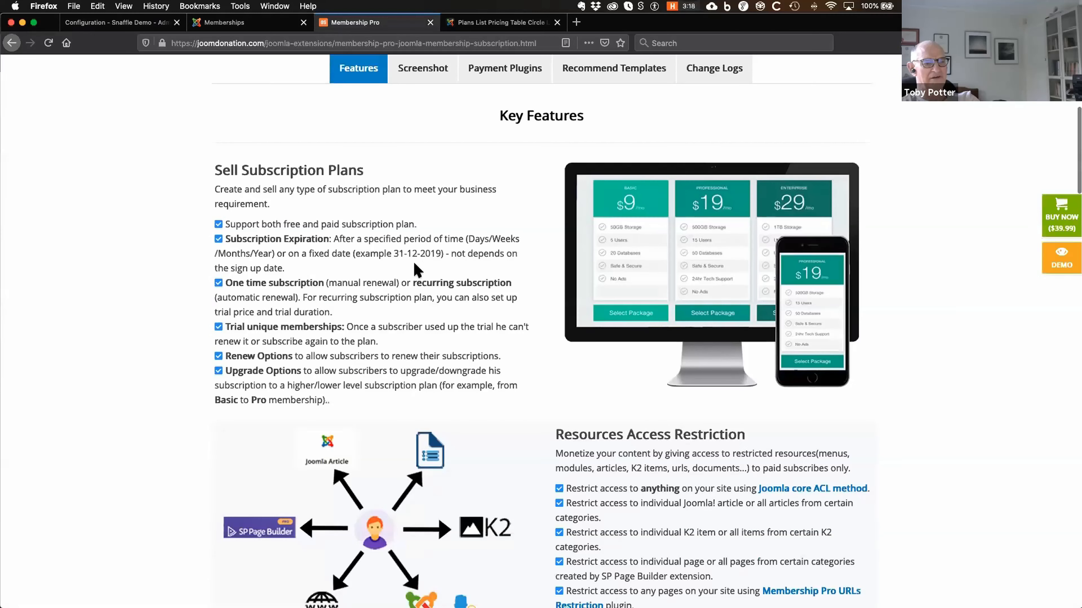
scroll(140, 437, down, 10)
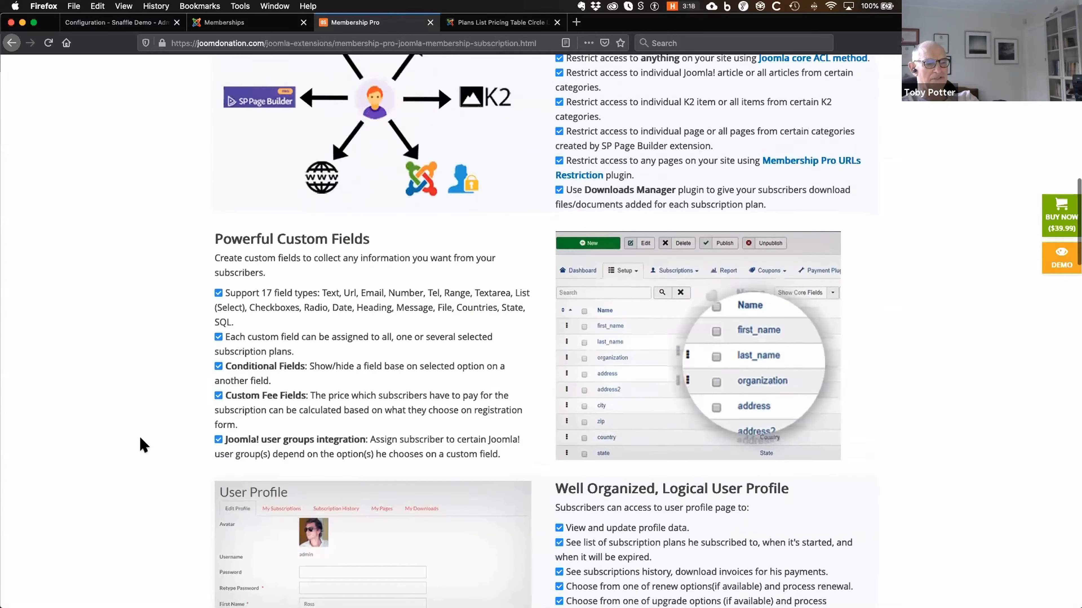
scroll(140, 438, down, 3)
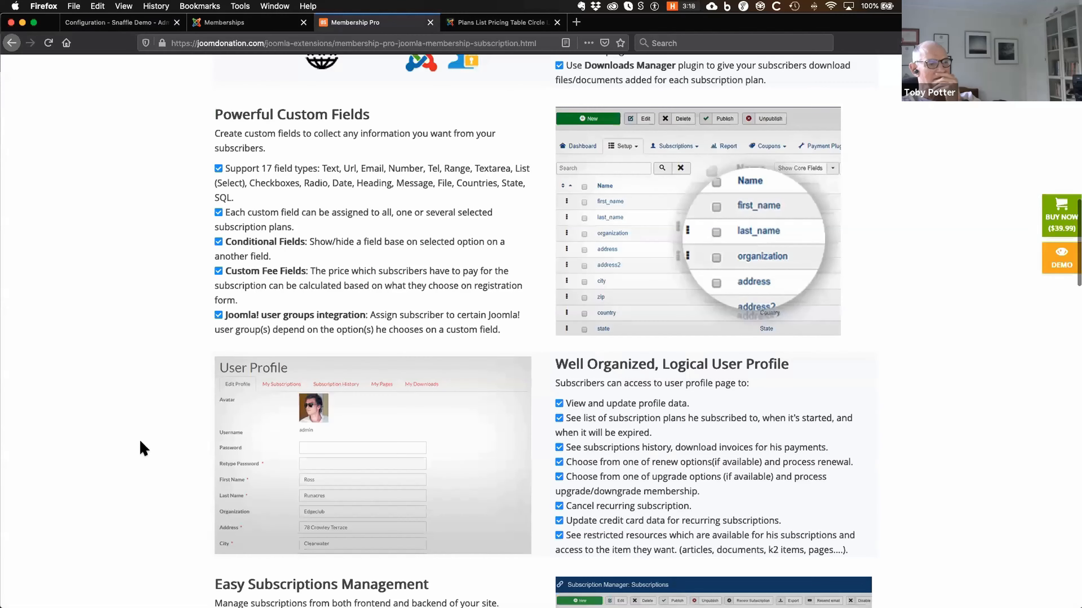
scroll(140, 441, down, 3)
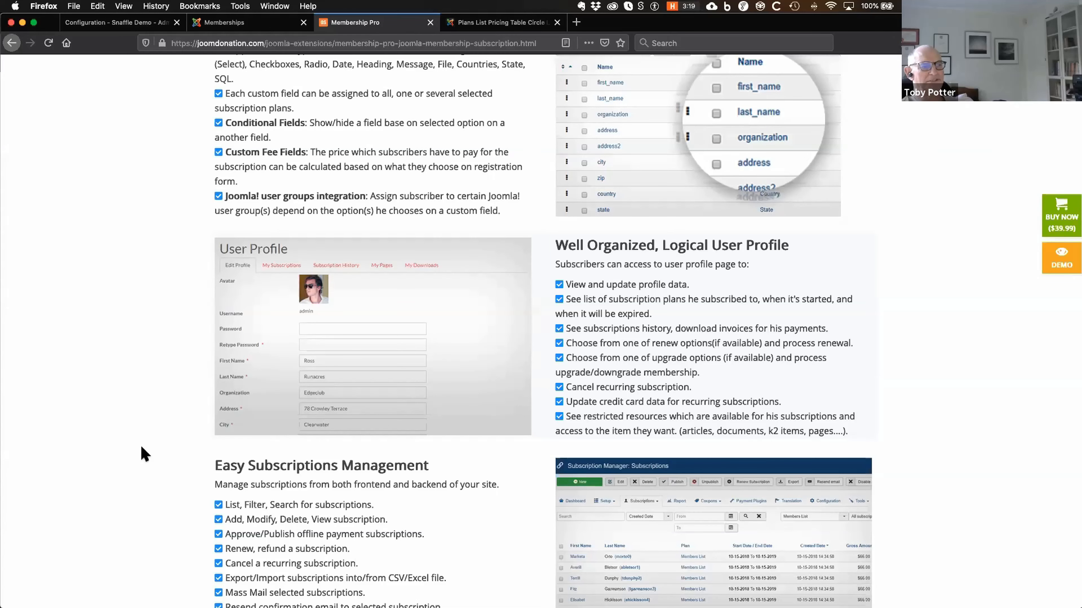
scroll(105, 452, down, 3)
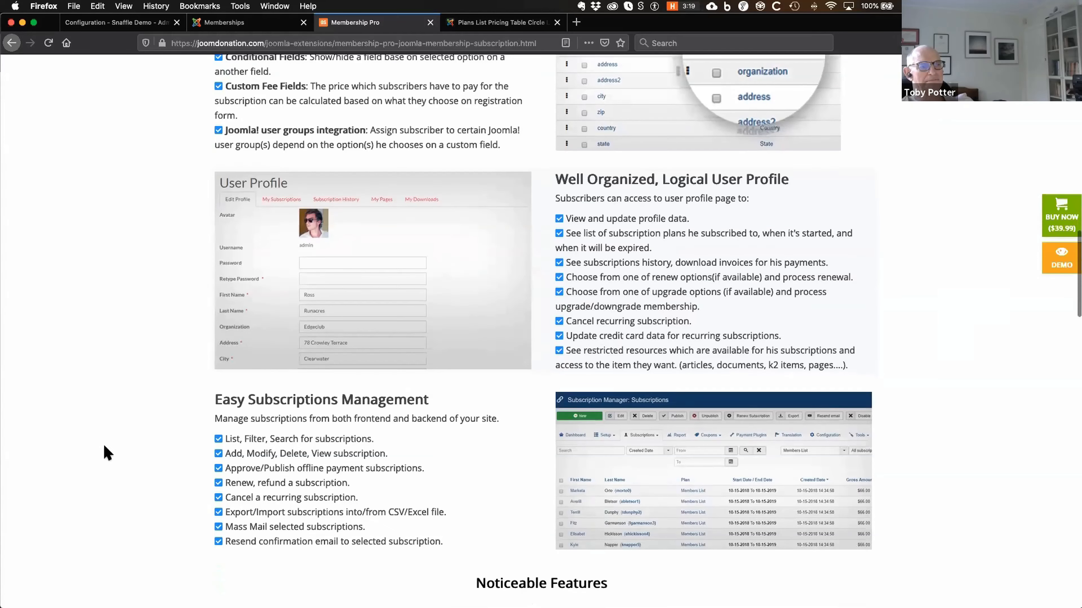
scroll(106, 452, up, 1)
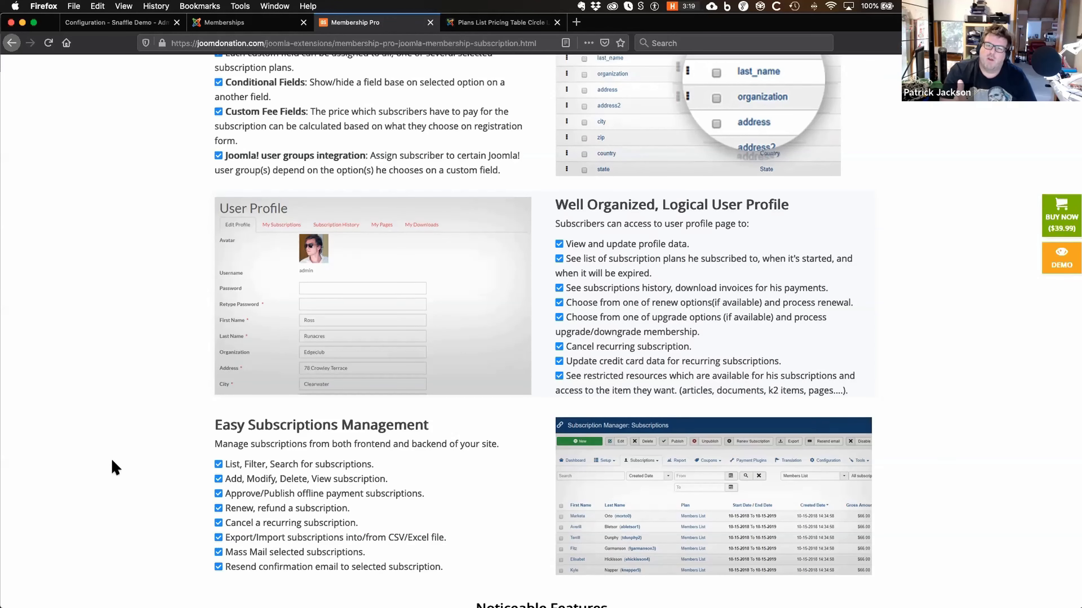
Step: Read the noticeable features, covering user groups, coupons, payment gateways and emails, down to the Group Membership description
scroll(115, 471, down, 6)
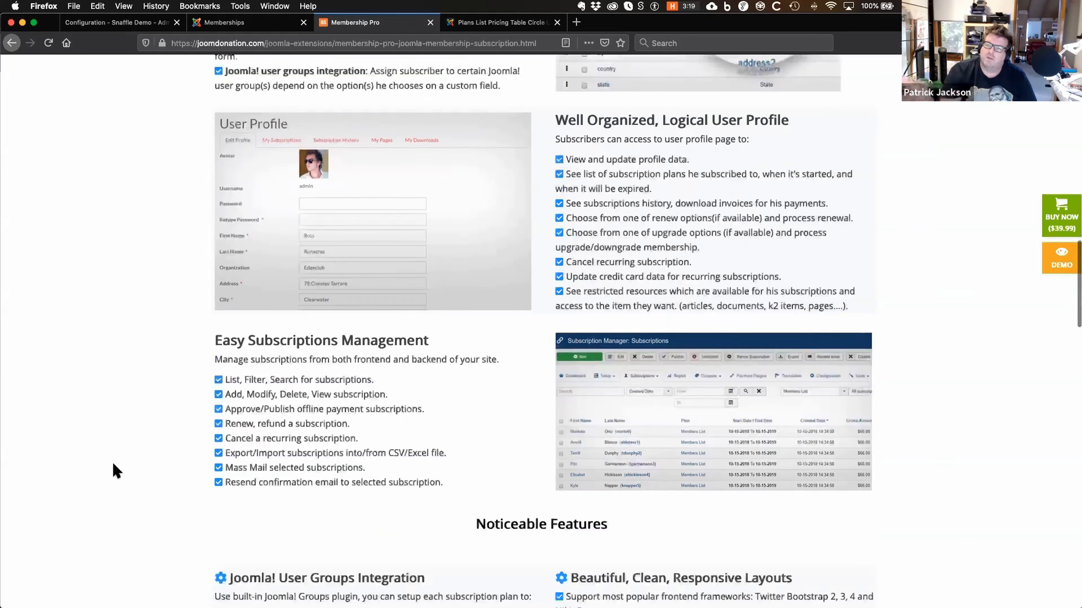
scroll(112, 464, down, 3)
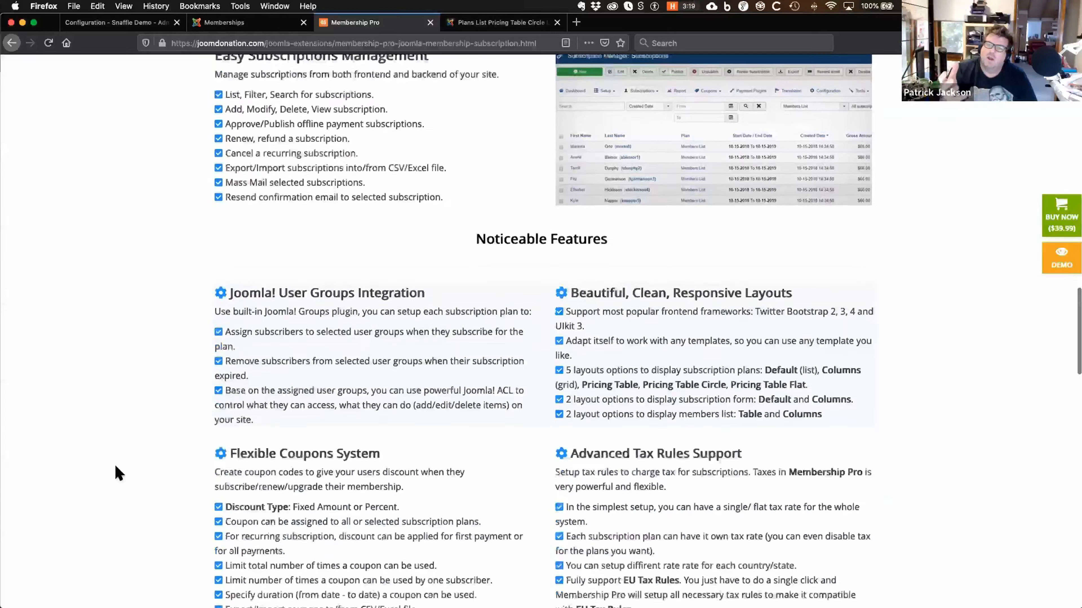
scroll(116, 475, down, 5)
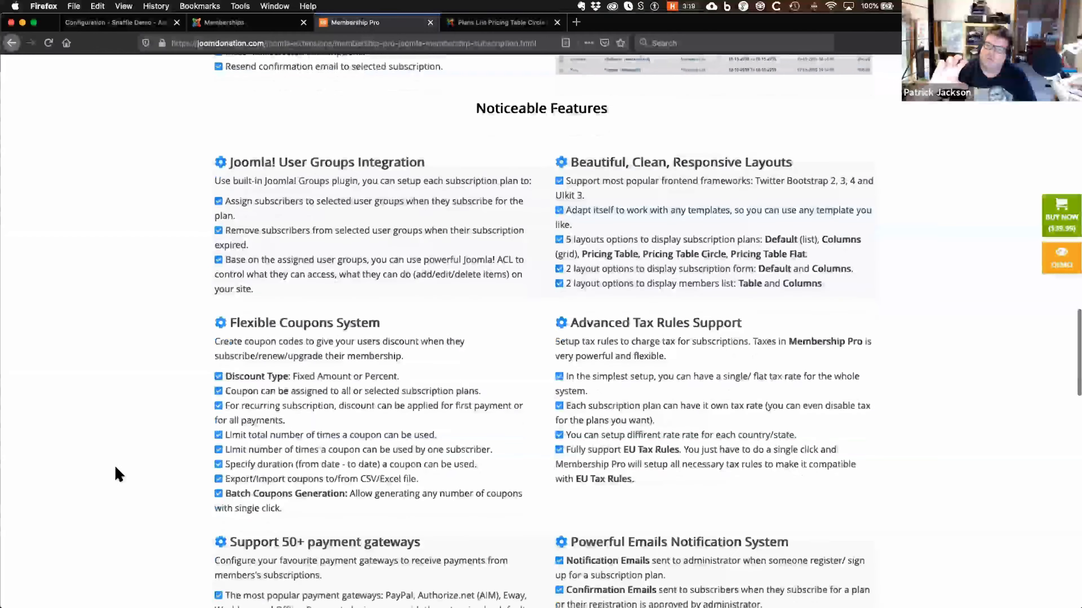
scroll(119, 477, down, 5)
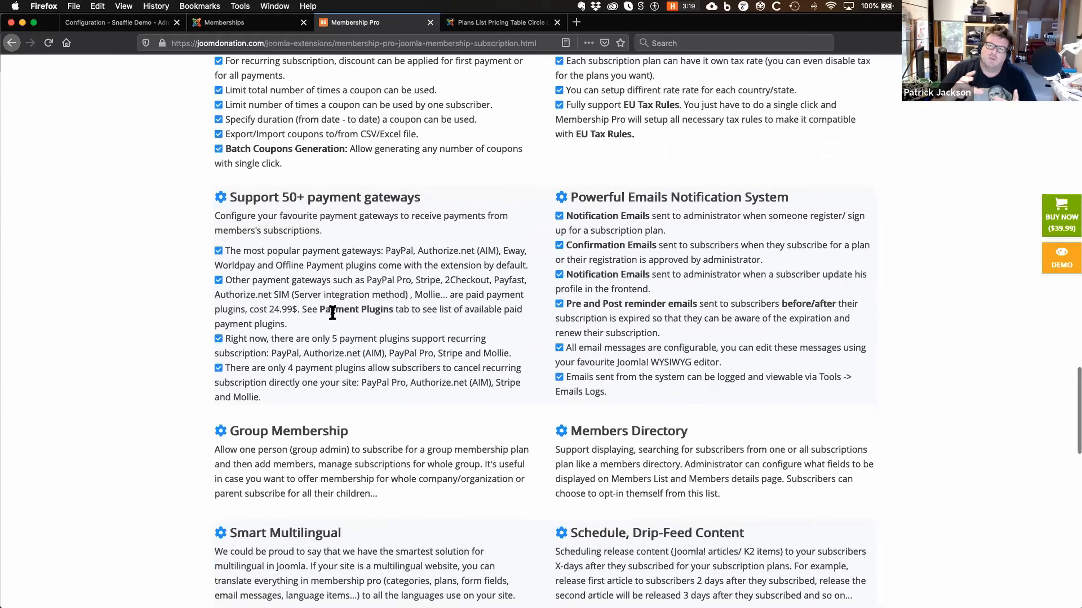
scroll(332, 324, down, 4)
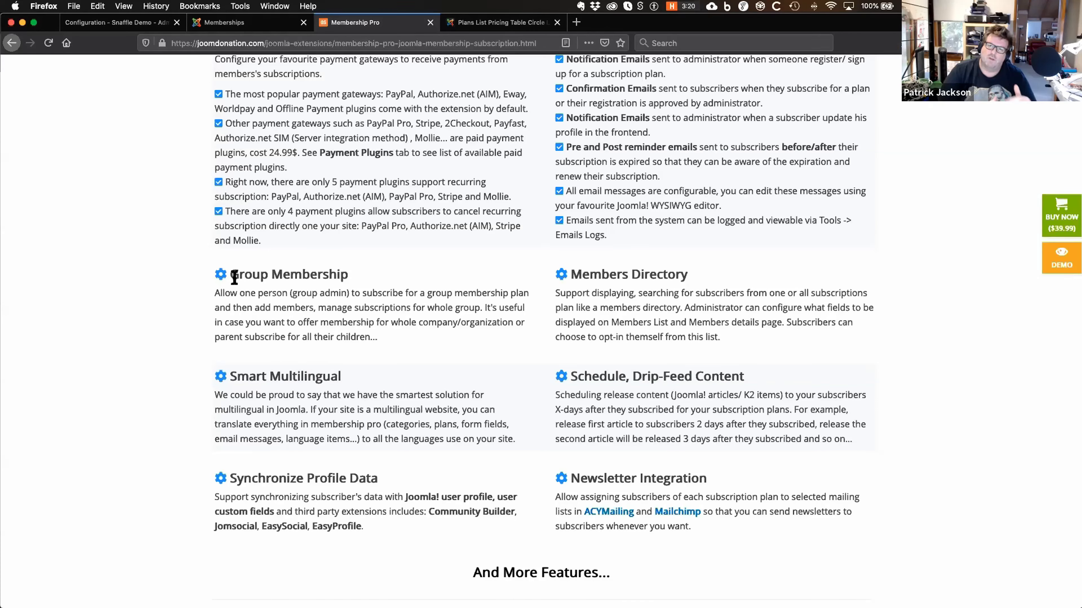
drag(378, 337, 362, 337)
click(380, 341)
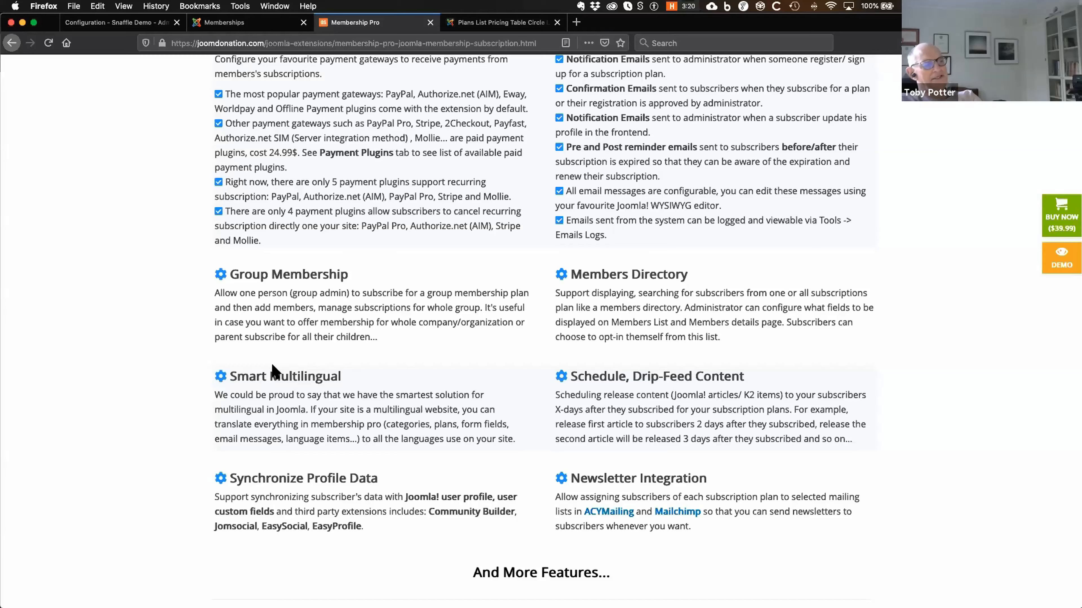
Step: Go back to the Easy Subscriptions Management and Joomla! User Groups Integration descriptions on the product page
scroll(275, 372, up, 8)
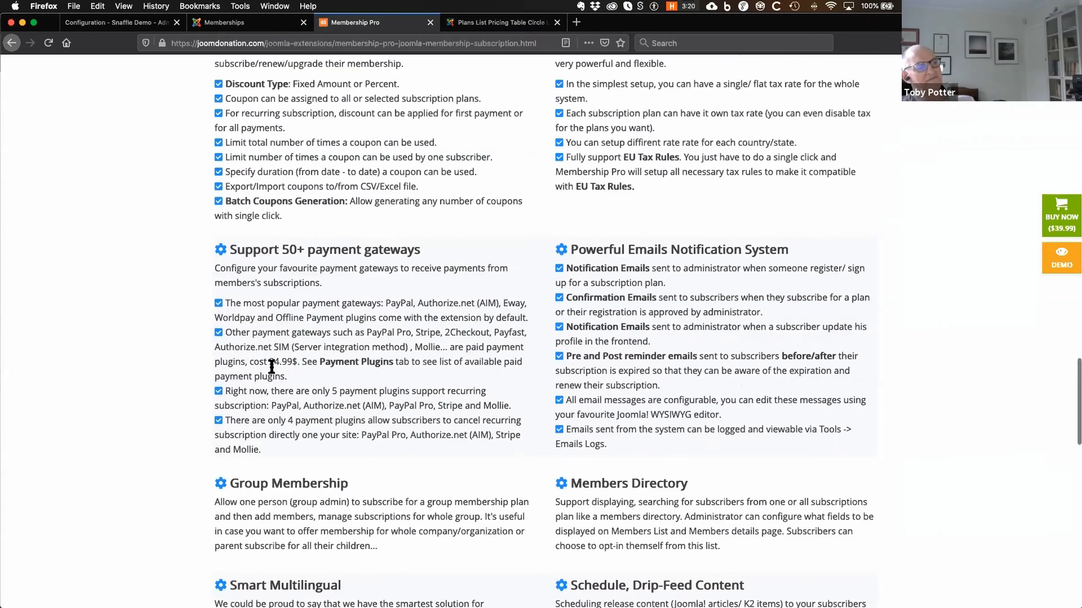
scroll(271, 367, up, 12)
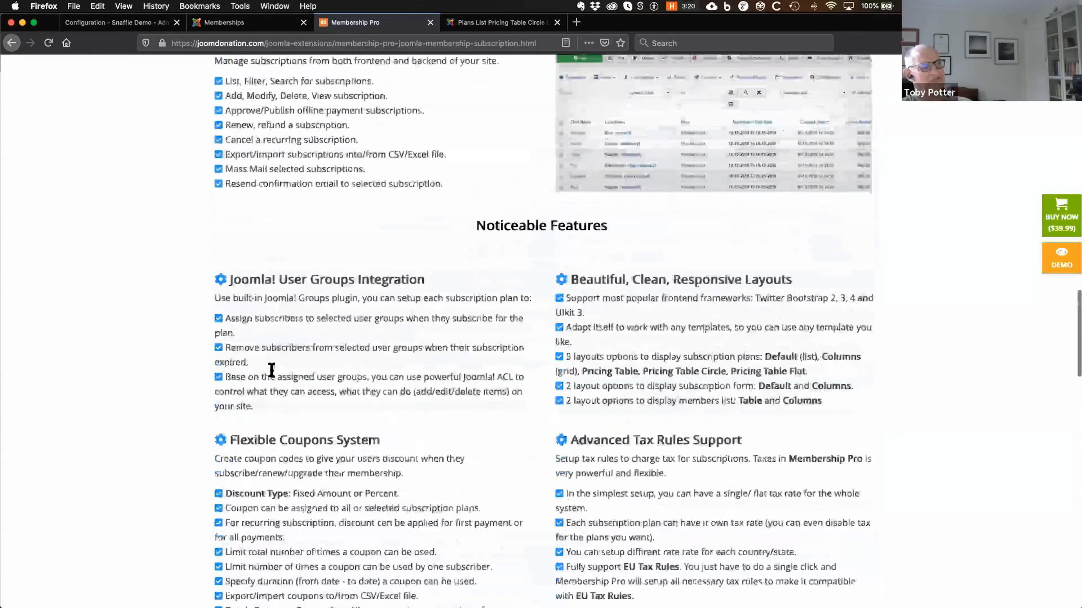
scroll(268, 374, up, 2)
scroll(273, 380, down, 1)
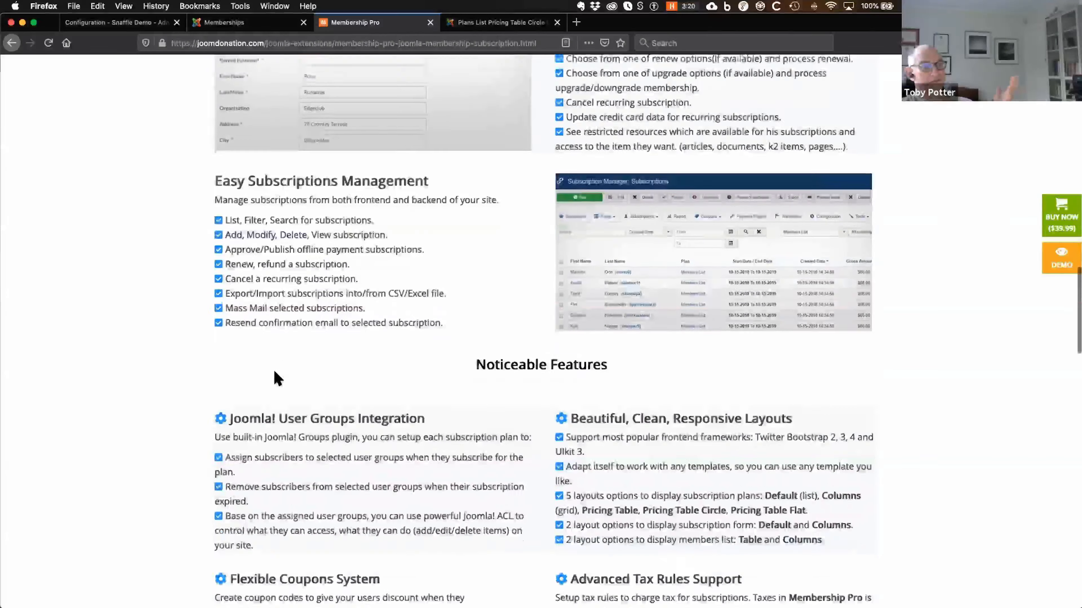
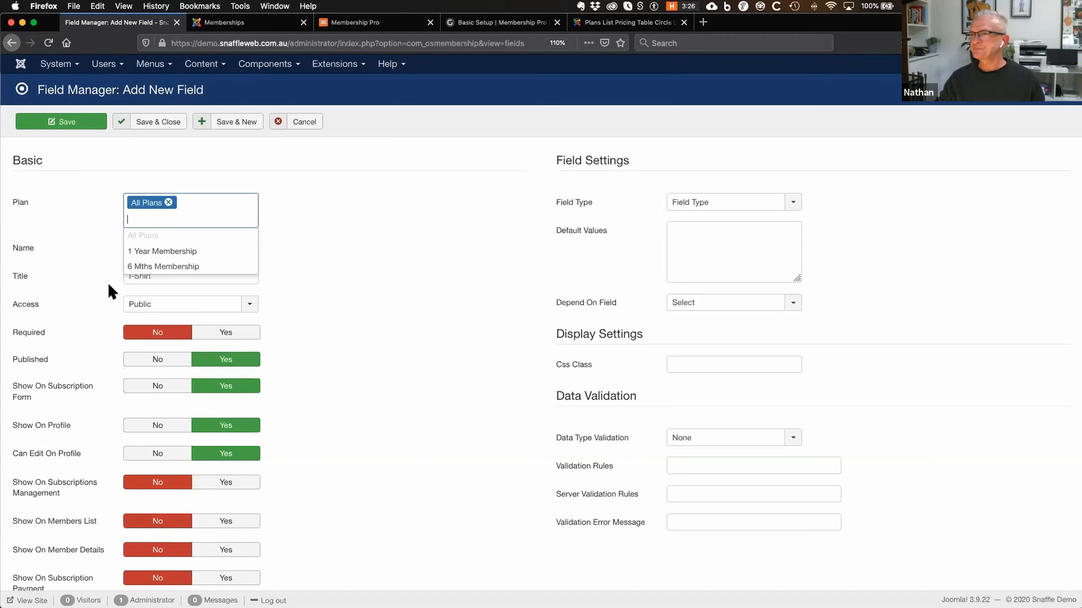
Step: Set the field type of the new T-Shirt custom field to Radio
click(492, 255)
click(733, 209)
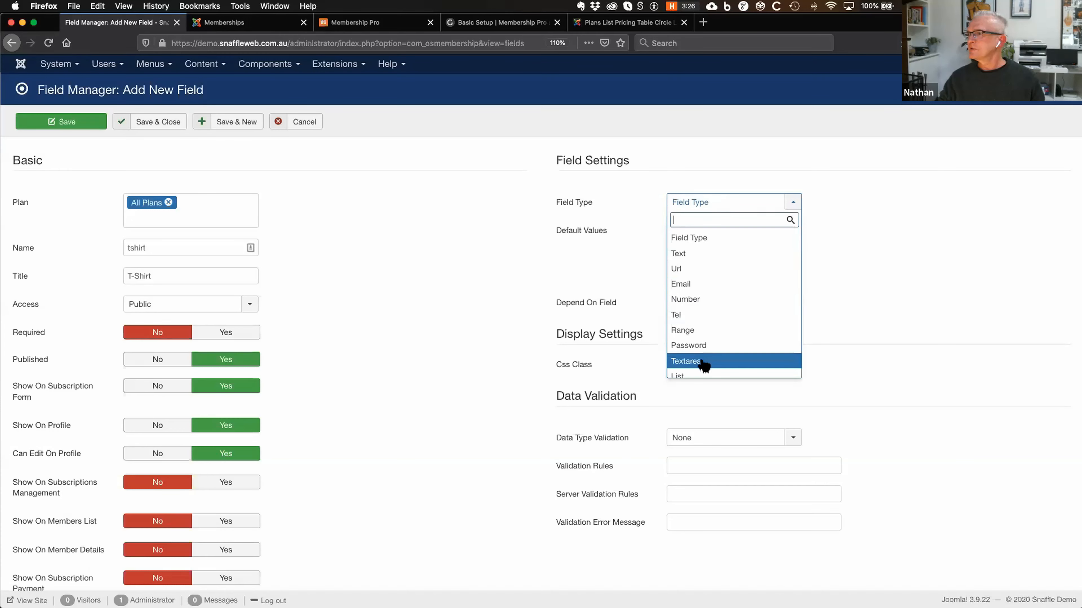
scroll(702, 356, down, 5)
scroll(699, 324, up, 5)
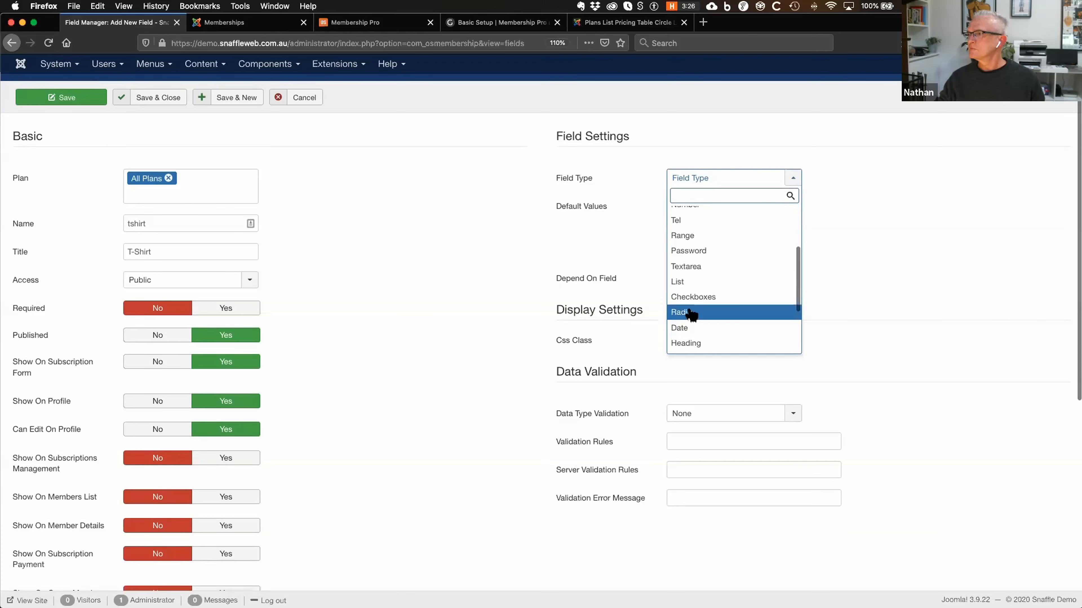
click(690, 313)
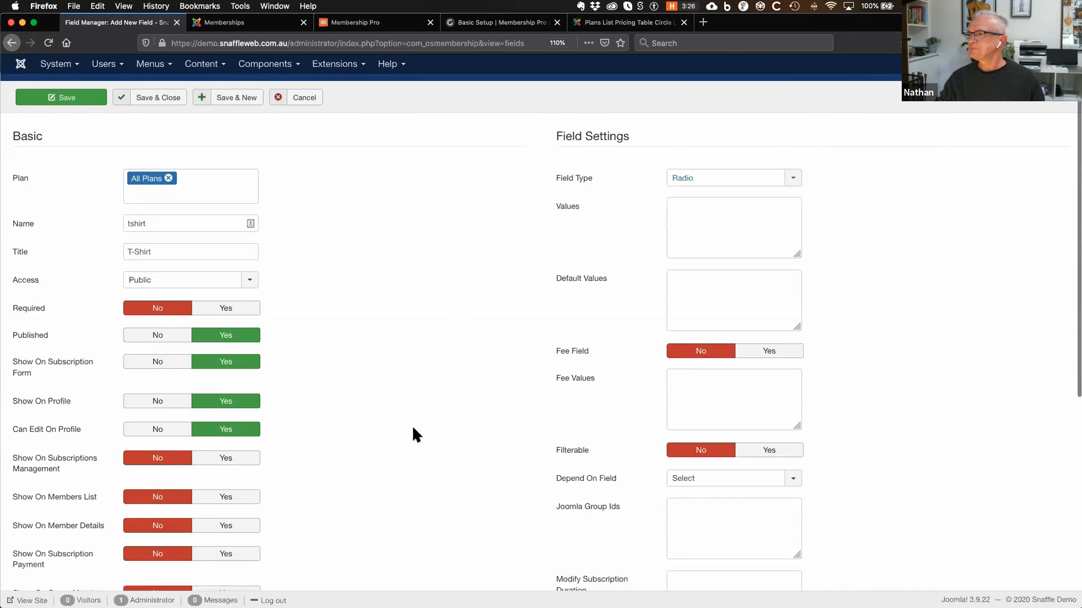
Step: Give the T-Shirt field the option "T-Shirt - $15" and make it a fee field with the fee value +15
scroll(415, 436, down, 1)
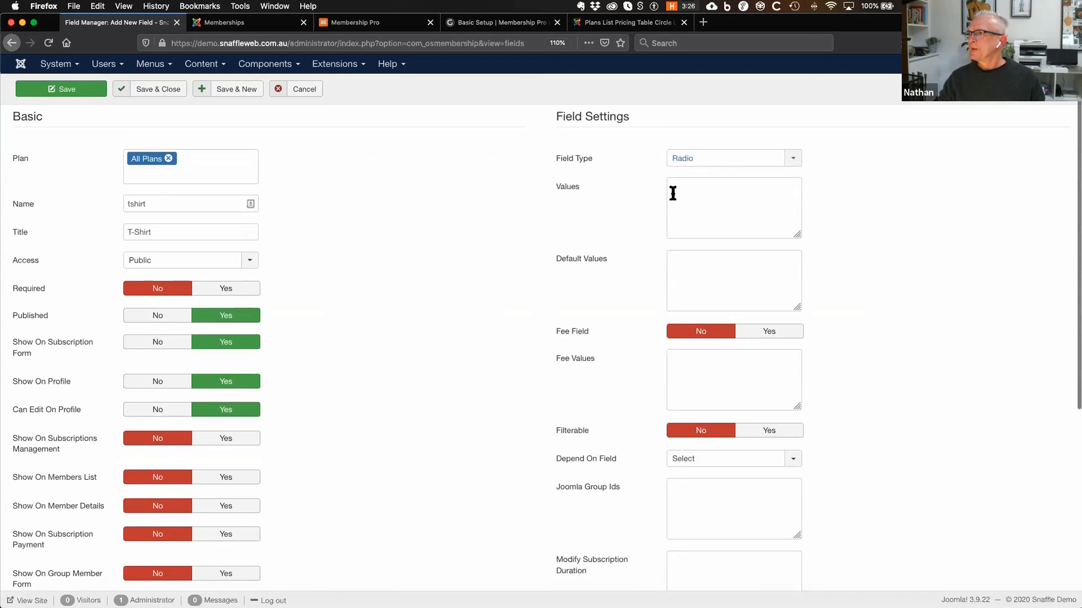
click(685, 190)
text(T-Shirt - $15)
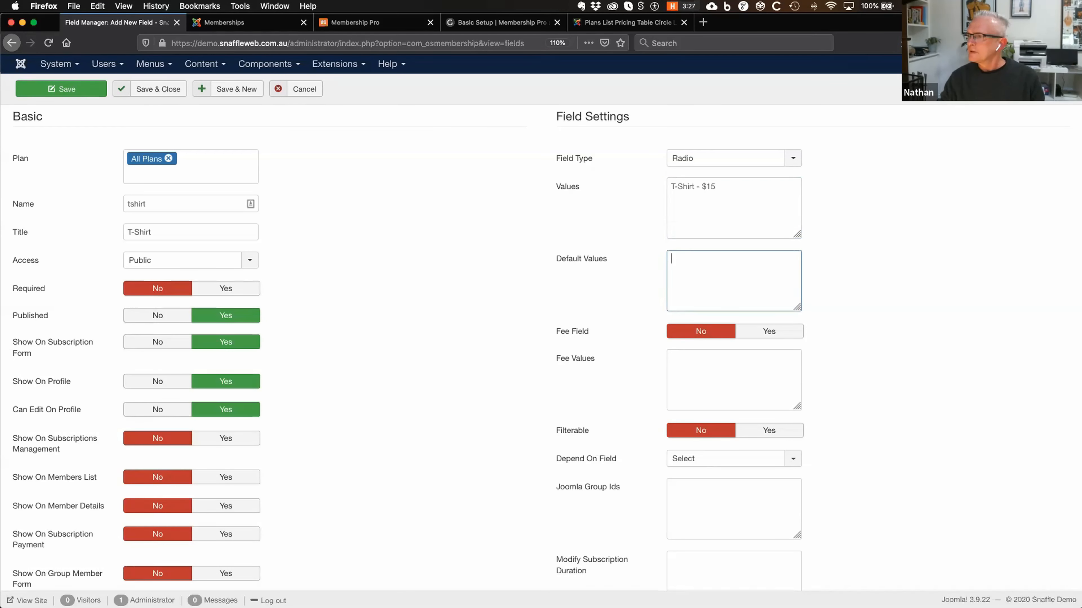
click(773, 333)
click(689, 358)
text(=)
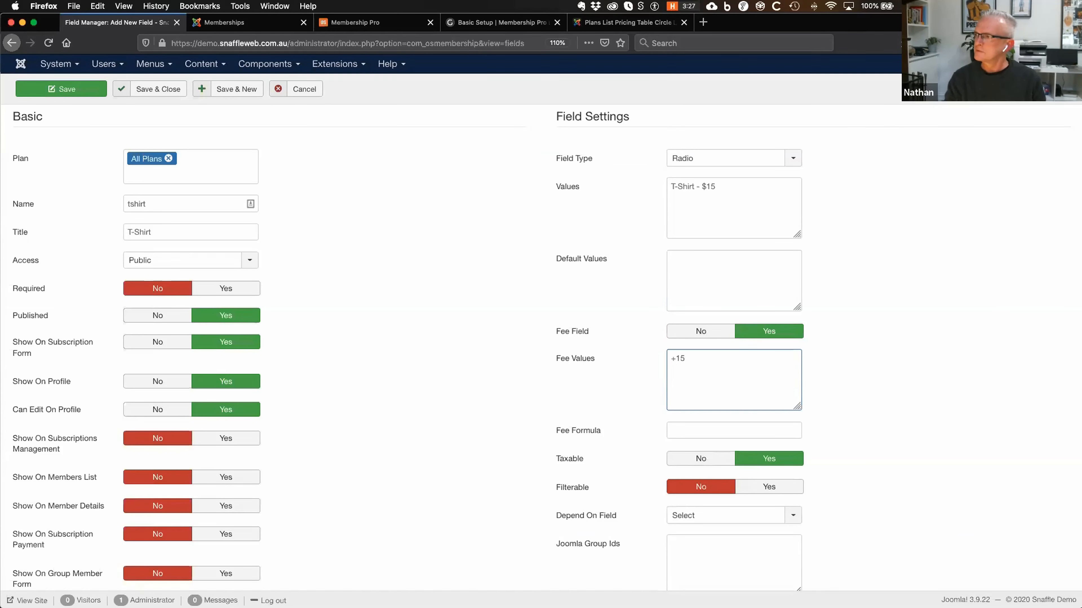
Step: Examine the remaining T-Shirt field settings, including Depend On Field, Joomla Group Ids and Modify Subscription Duration
click(954, 422)
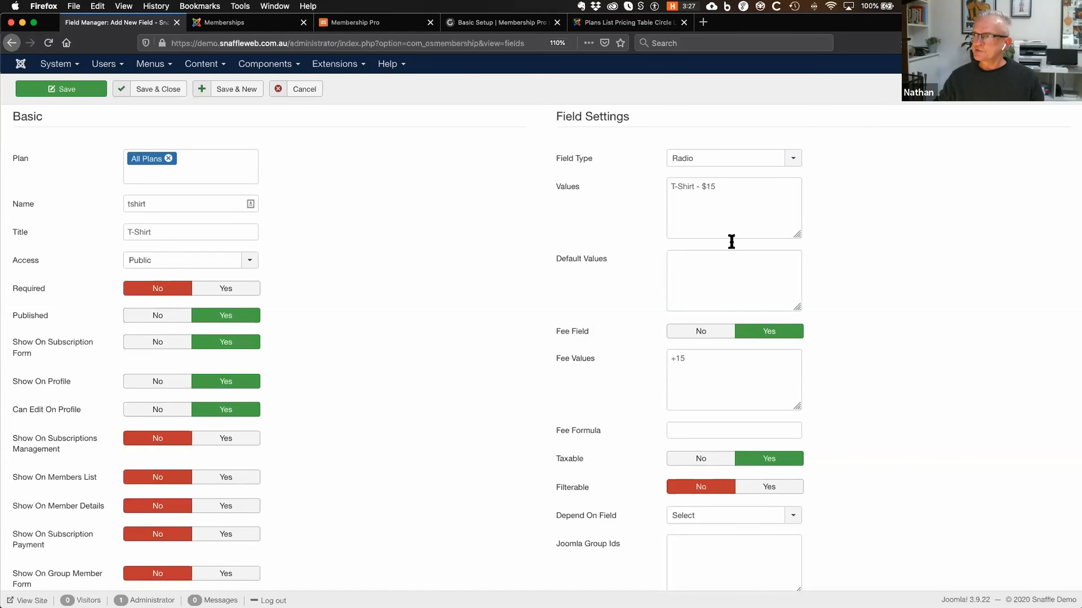
scroll(623, 430, down, 3)
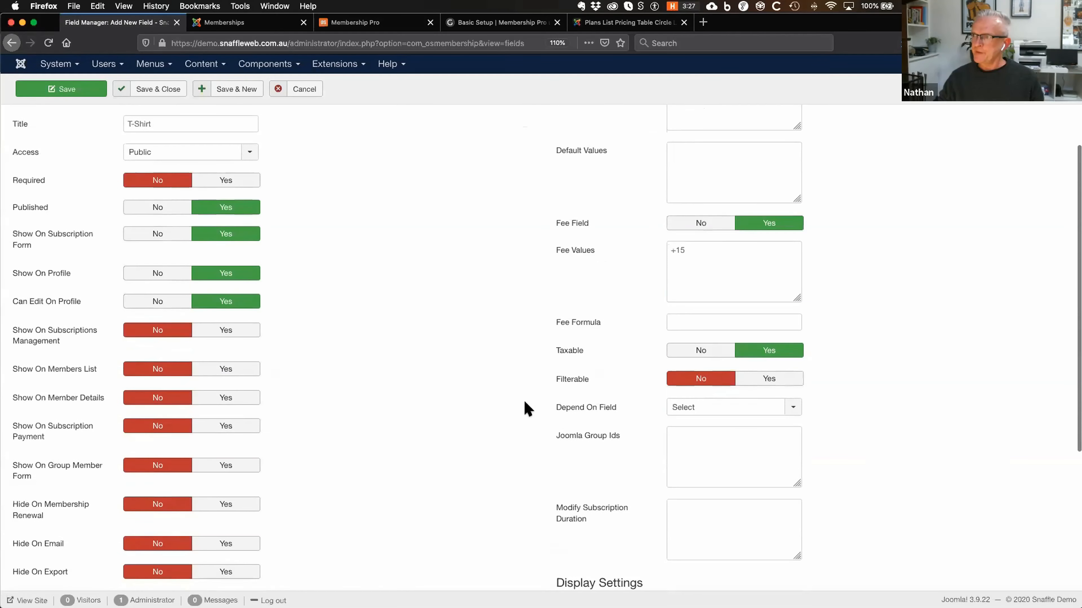
mouse_move(579, 327)
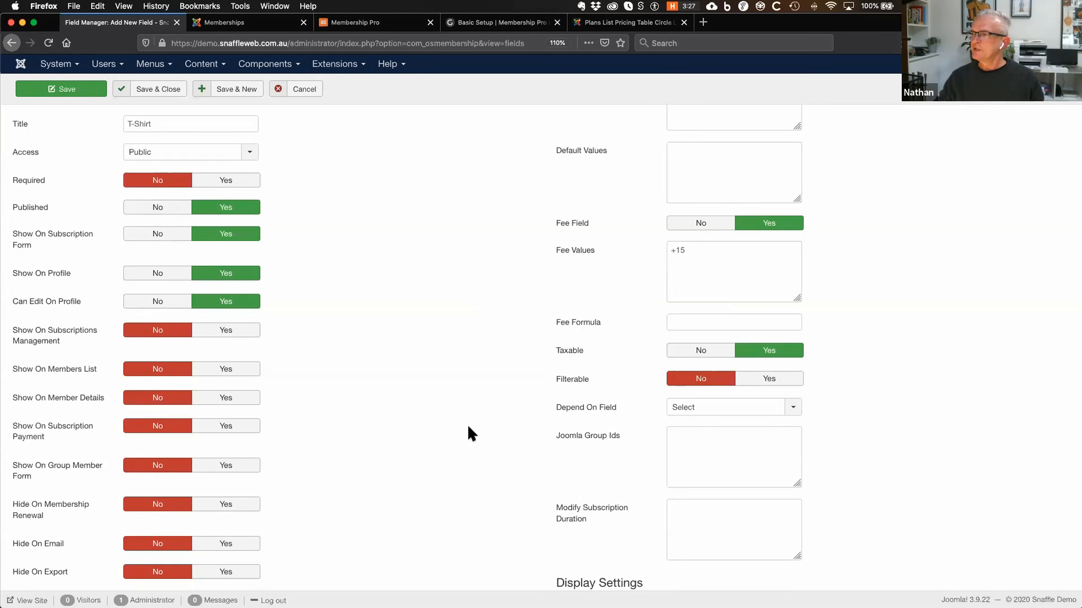
scroll(545, 466, down, 3)
click(765, 312)
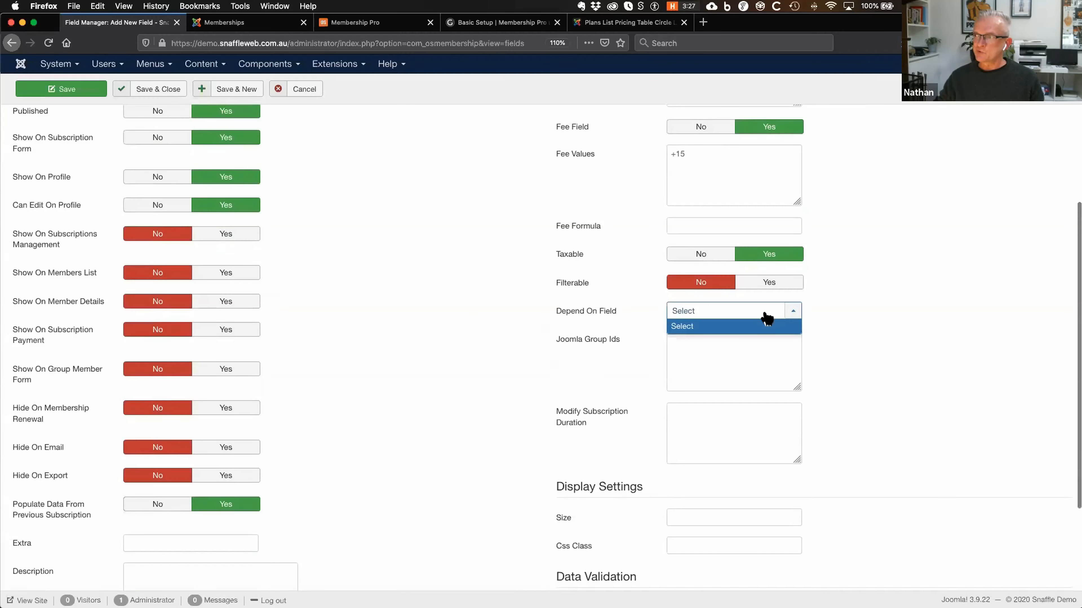
click(407, 356)
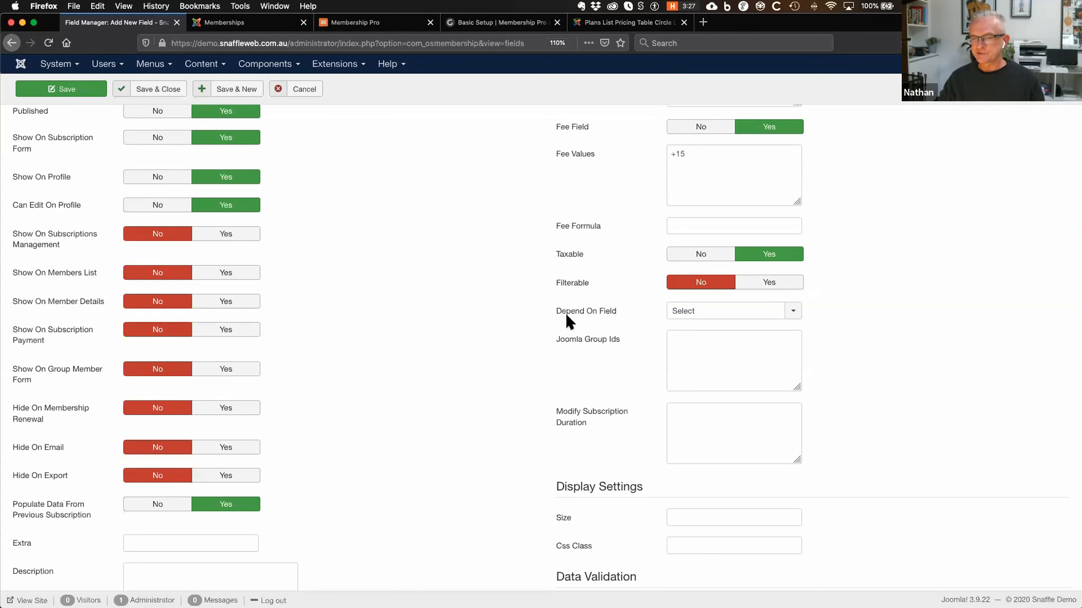
scroll(443, 426, up, 1)
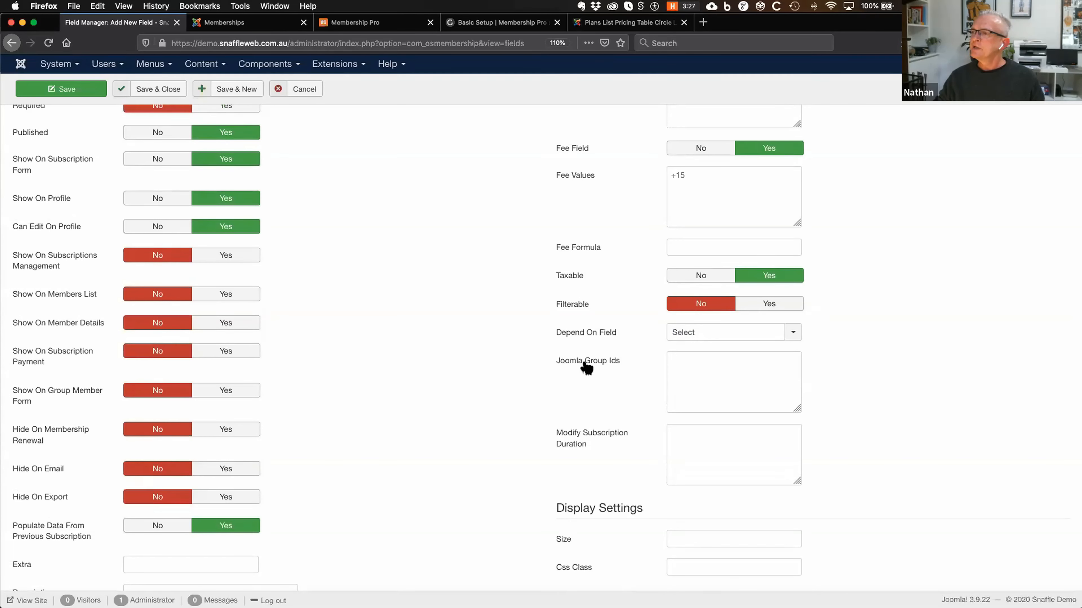
mouse_move(586, 364)
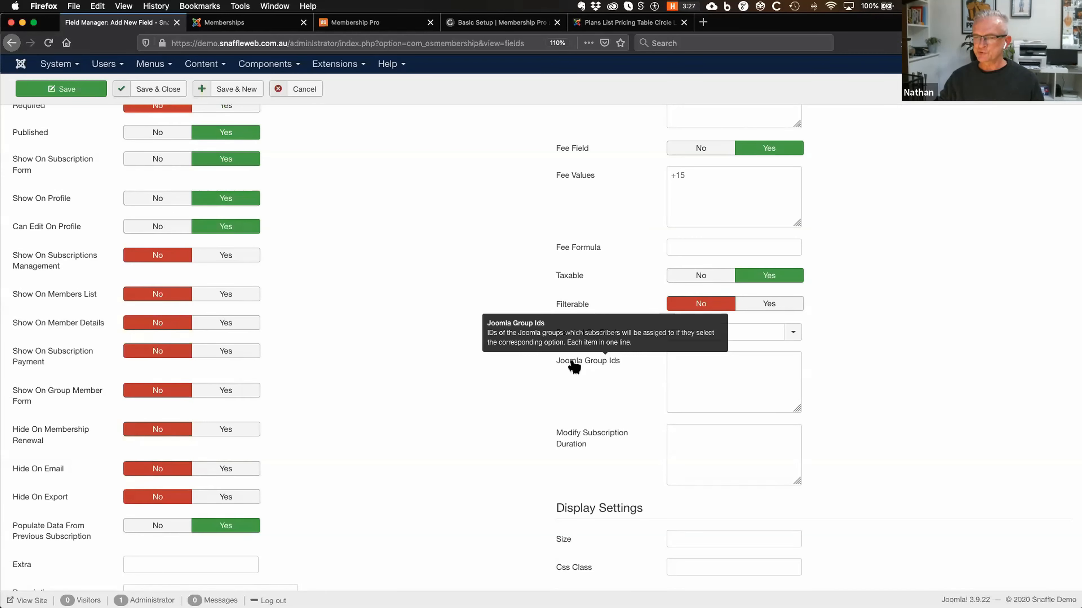
scroll(402, 526, down, 5)
scroll(403, 526, up, 5)
mouse_move(593, 411)
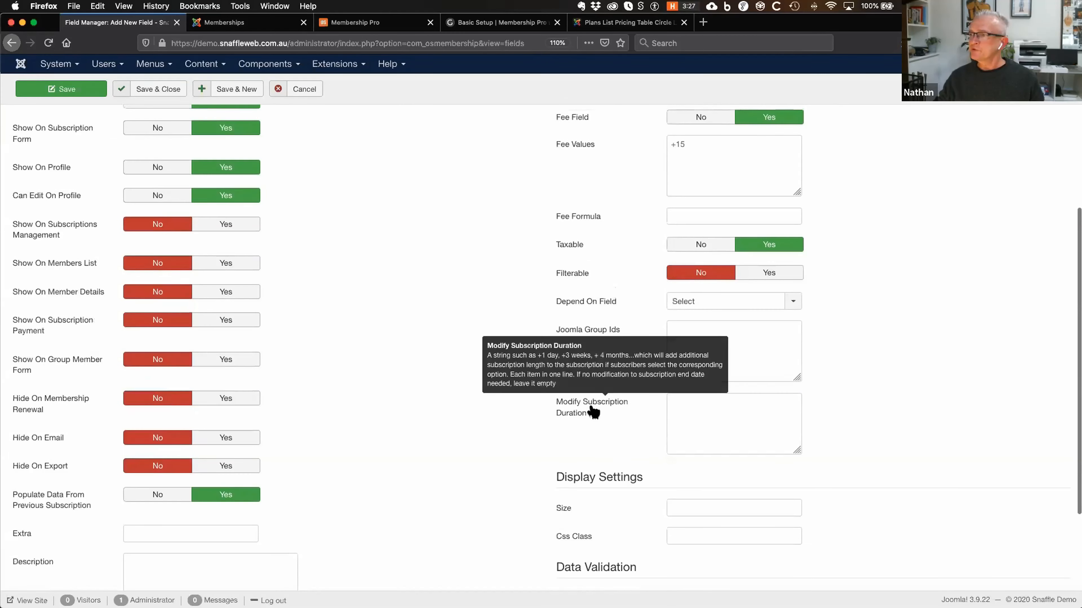
Step: Save and close the new T-Shirt custom field
scroll(422, 487, up, 8)
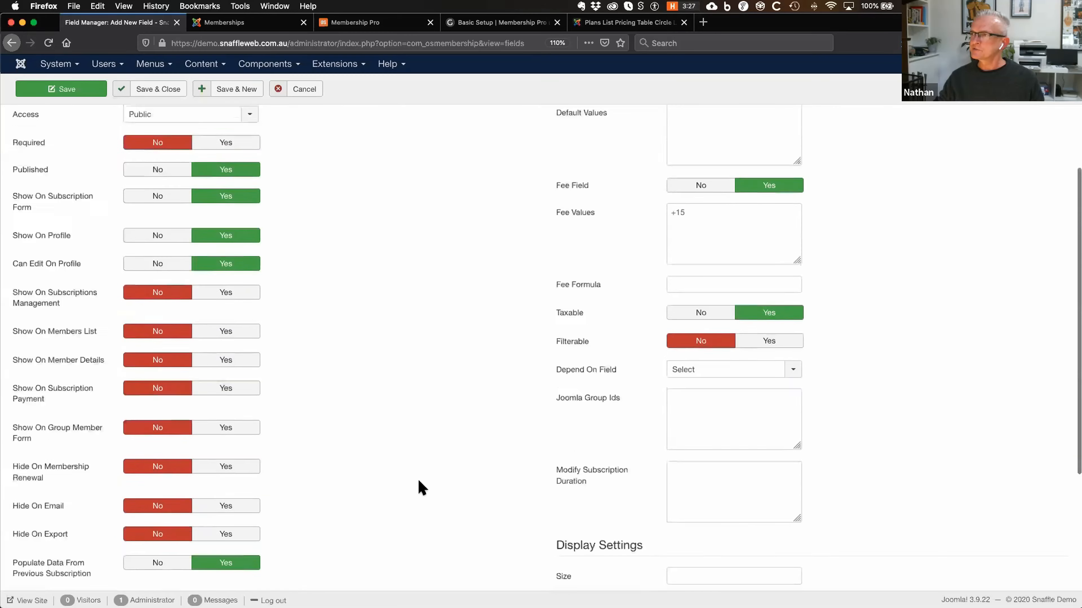
click(167, 122)
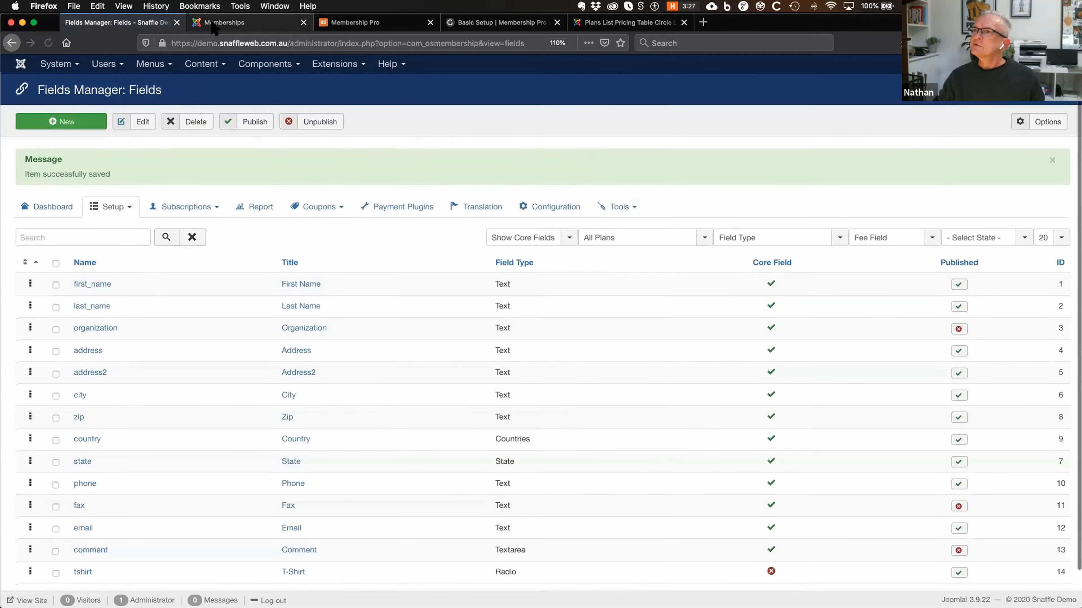
Step: Open the 1 Year Membership sign-up form from the Memberships page of the public website
click(220, 23)
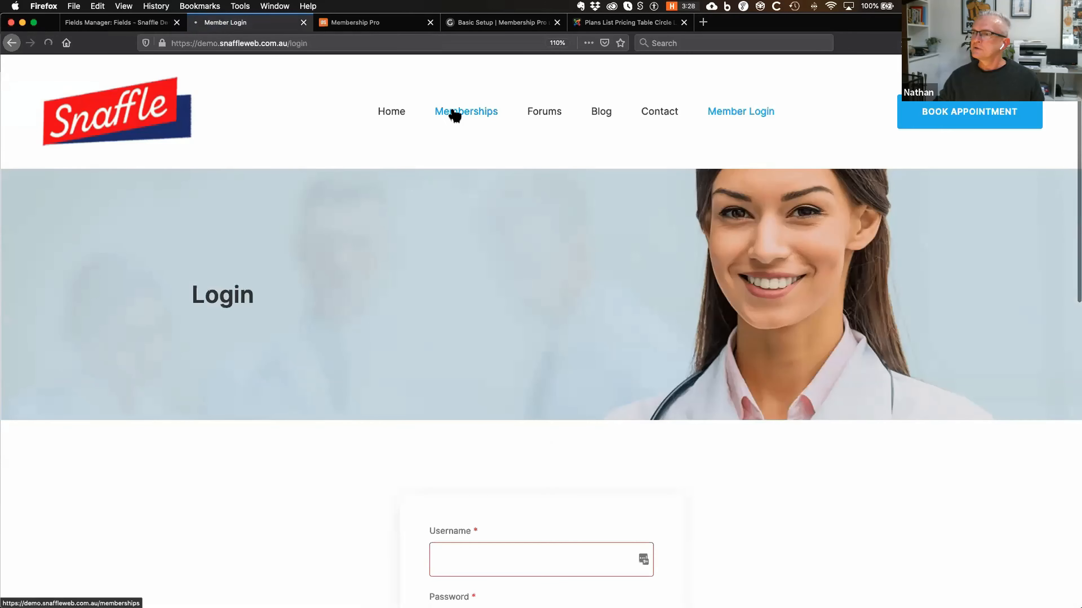
click(454, 114)
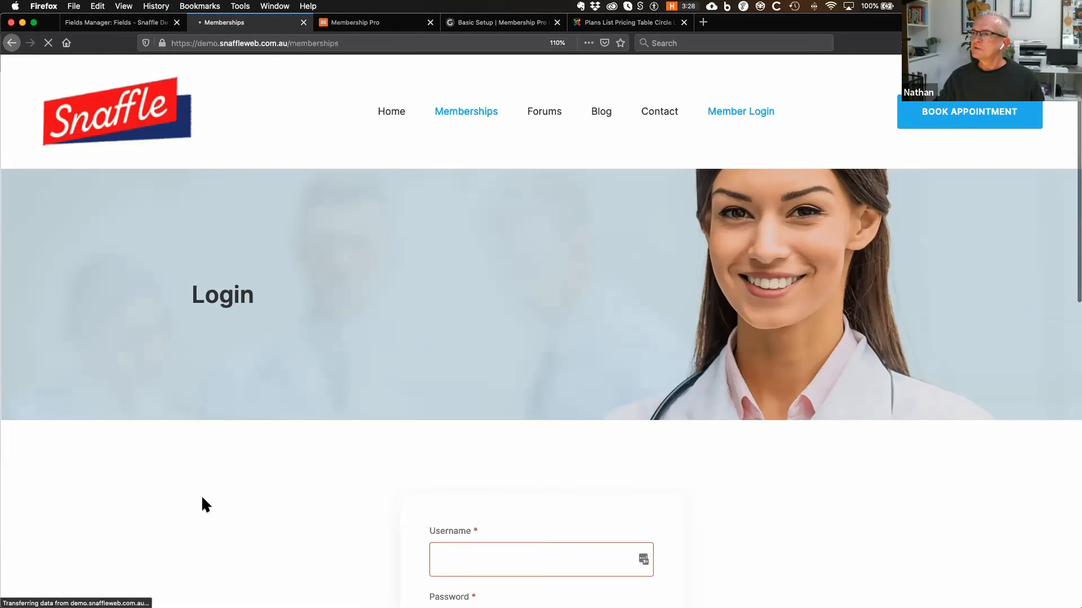
scroll(153, 511, down, 5)
scroll(292, 357, down, 7)
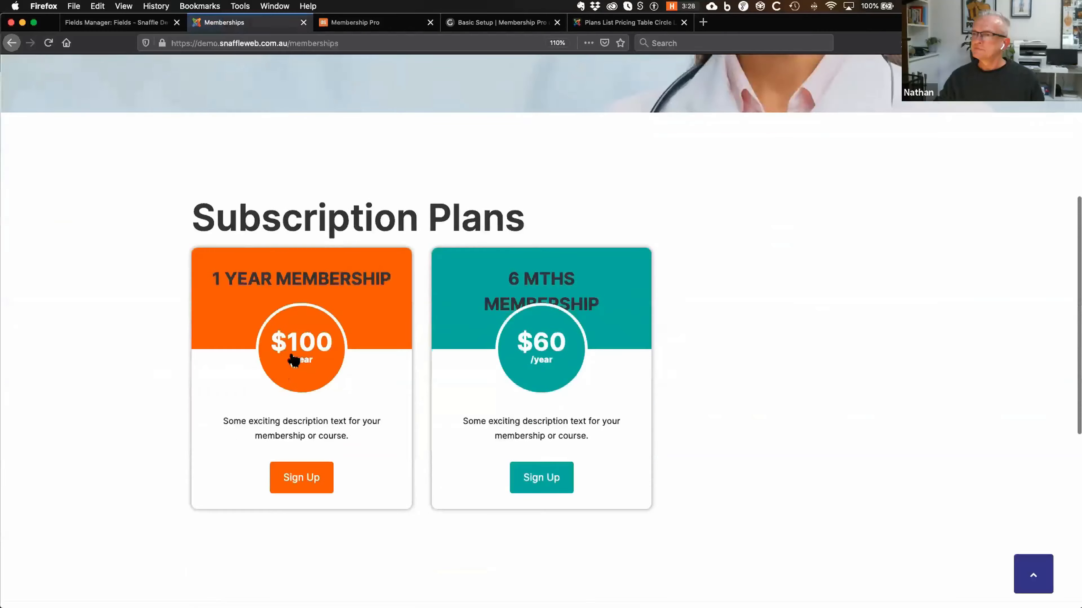
click(298, 352)
scroll(141, 559, down, 20)
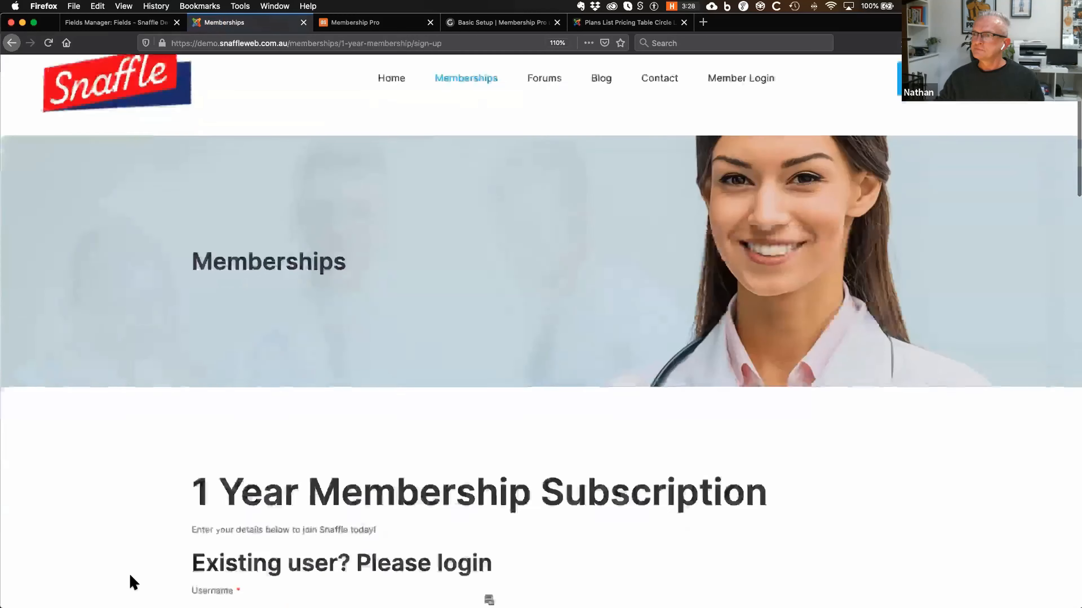
Step: Try the T-Shirt - $15 option on the sign-up form and examine the price, payment and account fields
scroll(132, 581, down, 8)
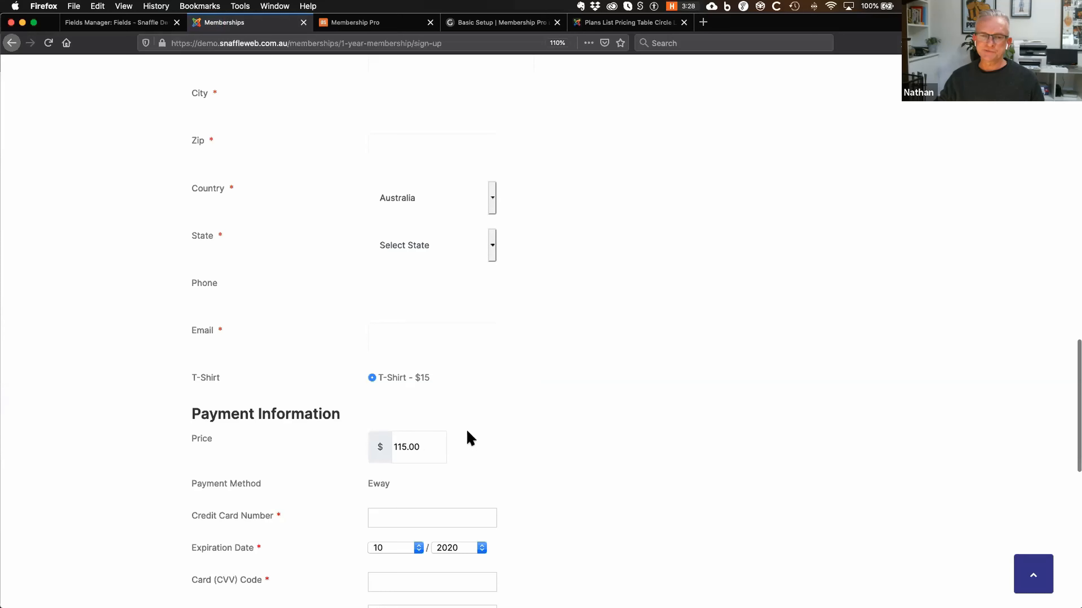
scroll(538, 451, down, 2)
scroll(539, 469, down, 5)
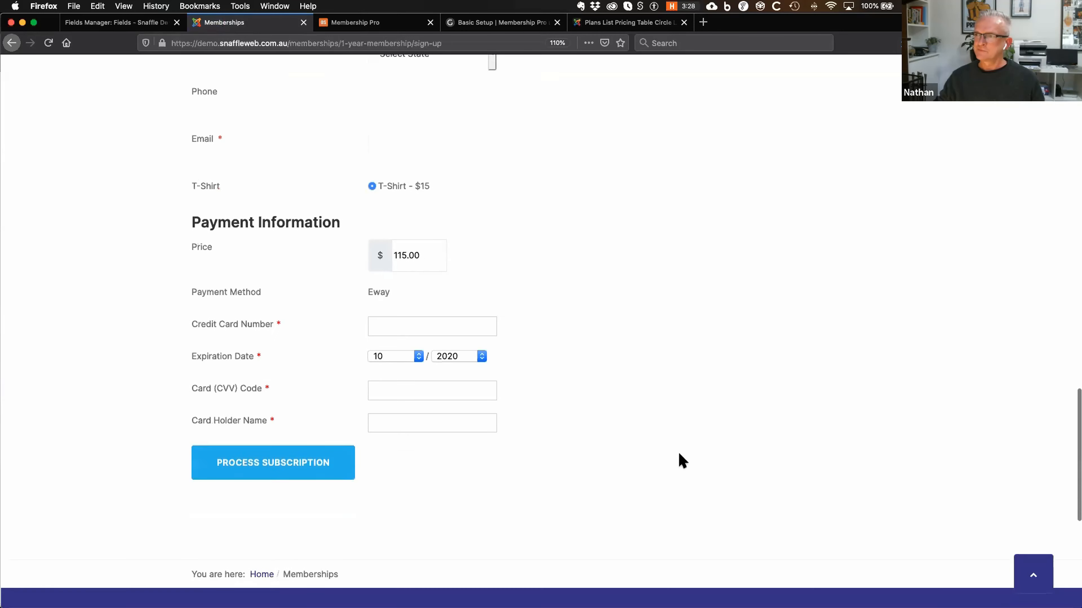
scroll(624, 438, up, 3)
scroll(619, 440, up, 15)
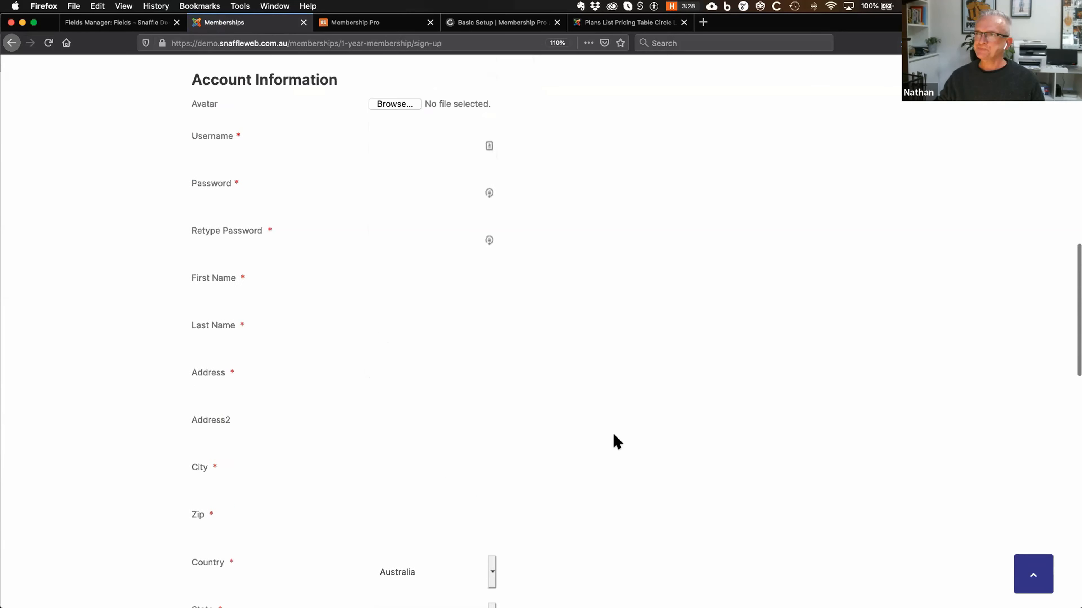
scroll(602, 448, down, 5)
scroll(602, 438, down, 8)
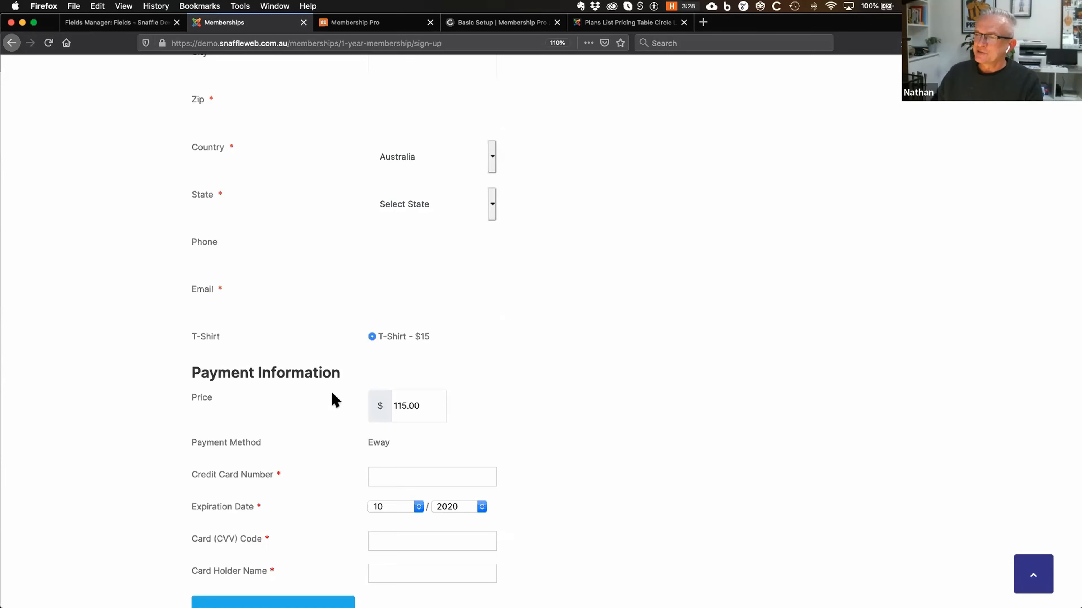
scroll(78, 377, up, 20)
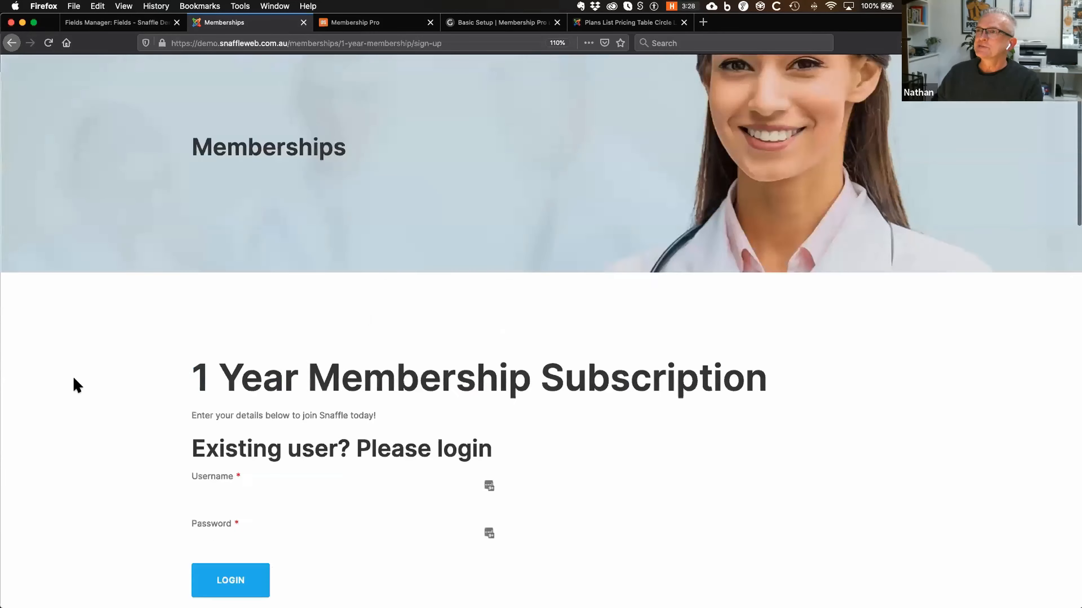
scroll(72, 375, down, 5)
scroll(73, 371, up, 4)
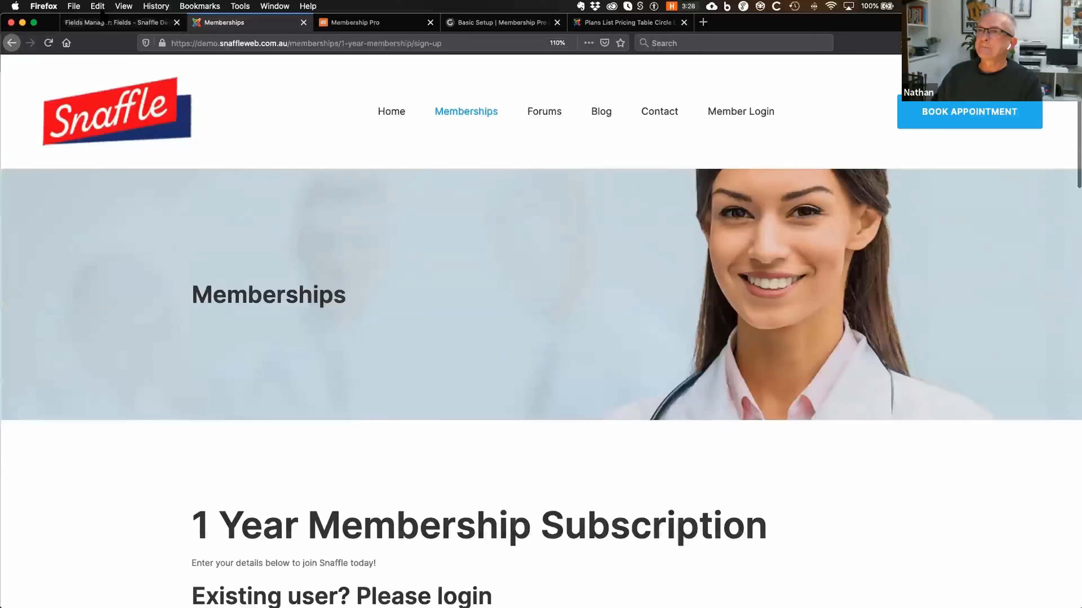
Step: Reopen the tshirt field in the administrator, look through the available field types, then save and close it with Radio kept
click(136, 23)
scroll(204, 494, down, 1)
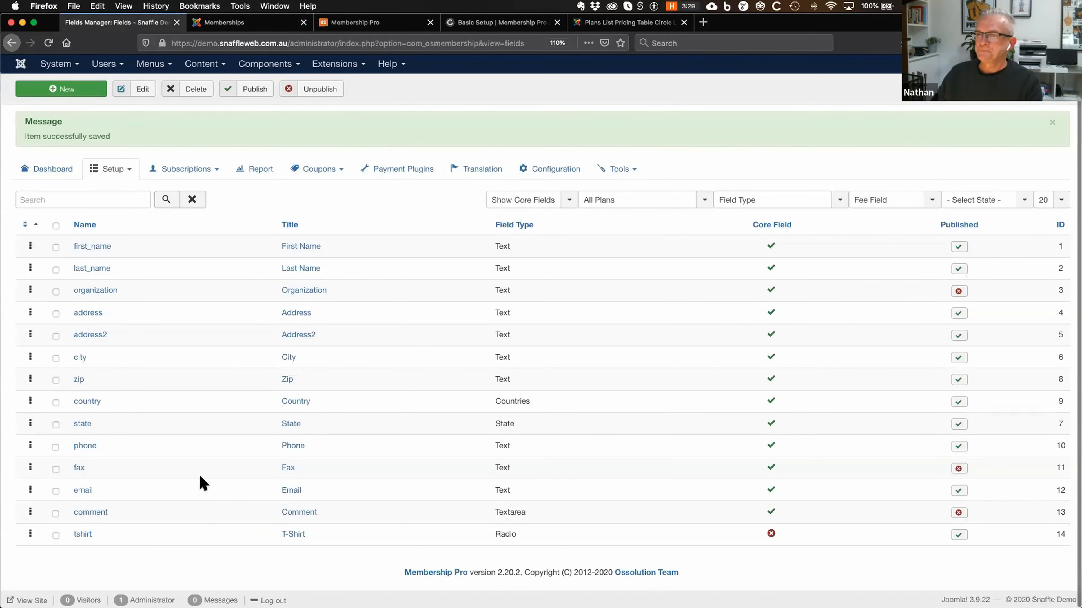
click(85, 535)
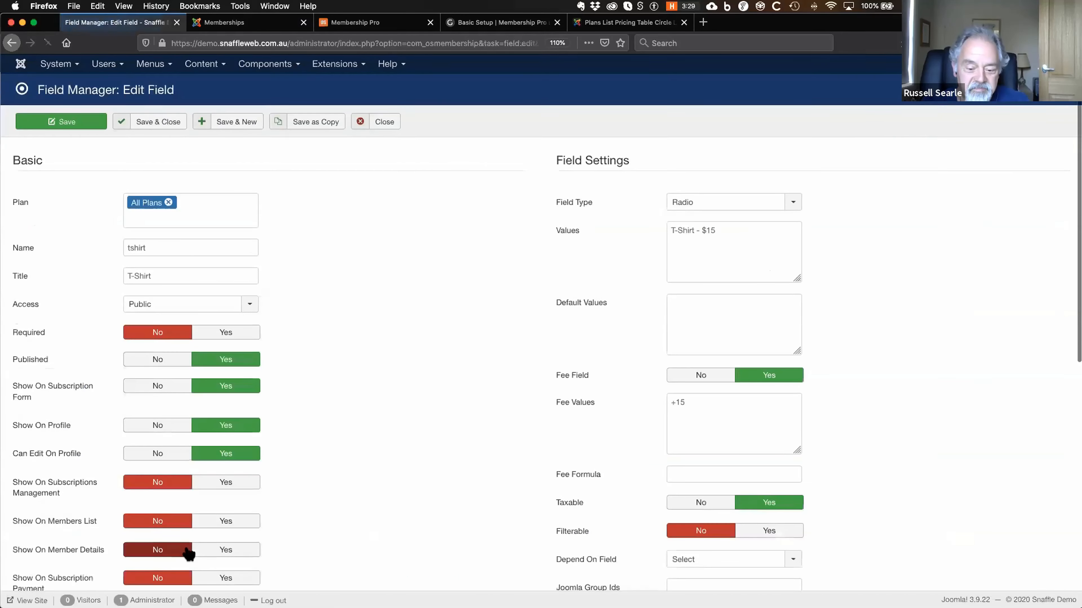
click(792, 203)
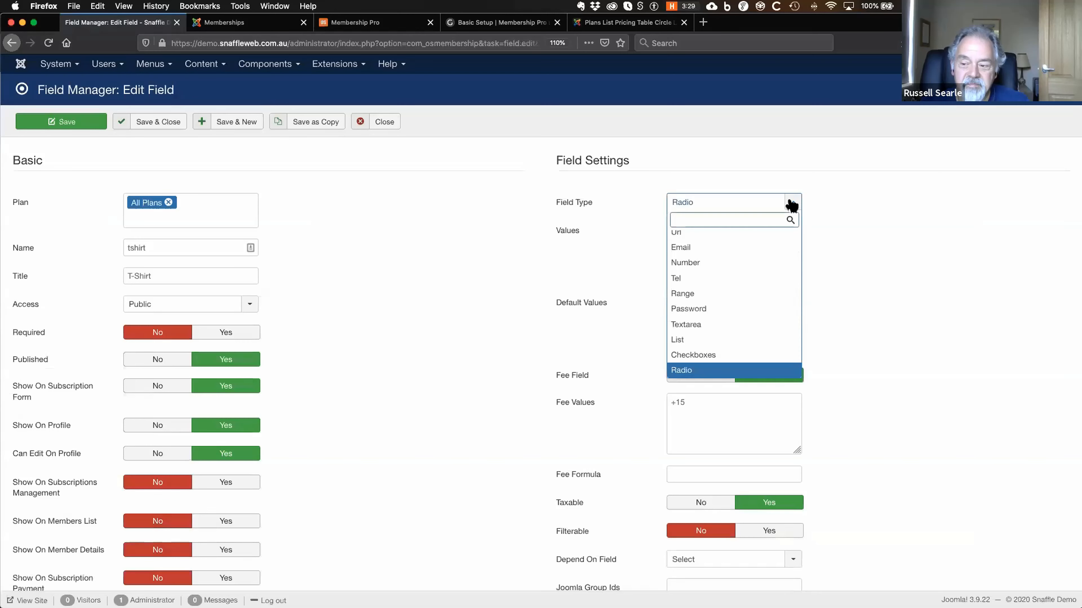
scroll(697, 343, down, 5)
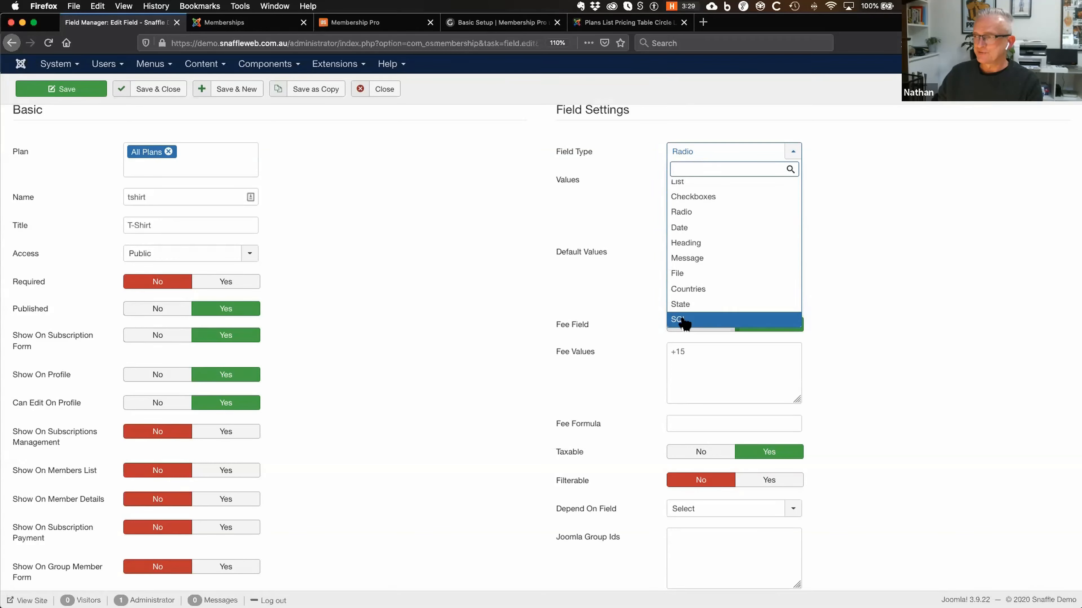
scroll(699, 290, up, 3)
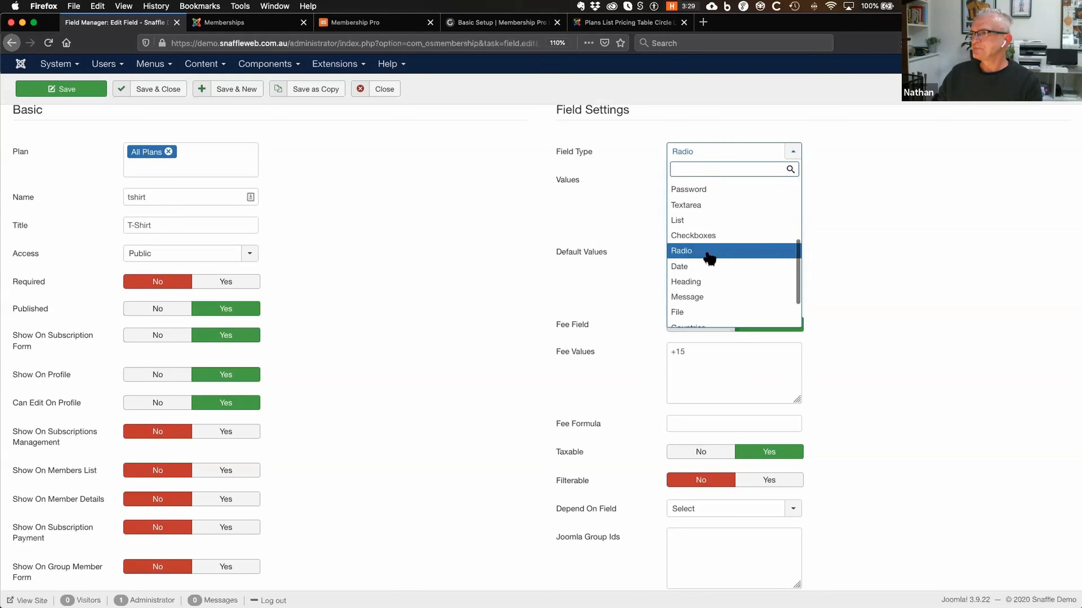
scroll(708, 275, up, 5)
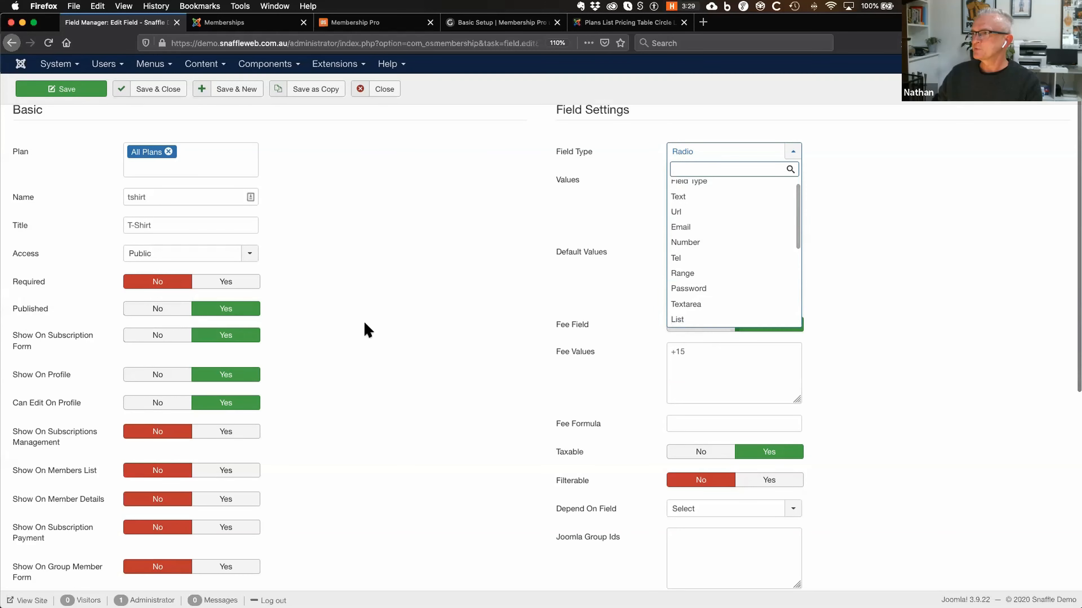
scroll(371, 330, up, 2)
click(389, 331)
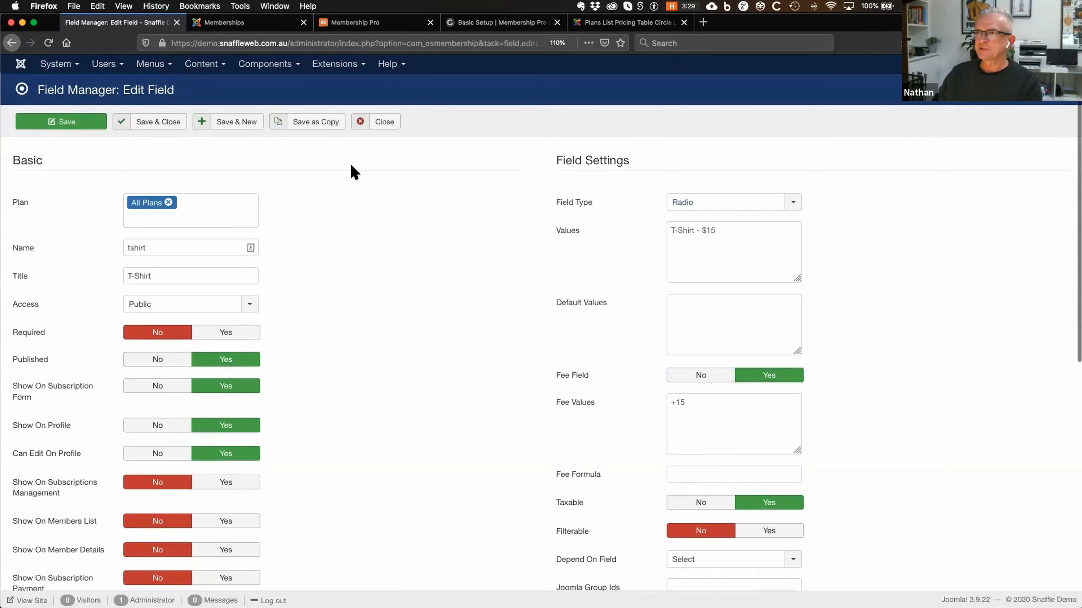
click(158, 123)
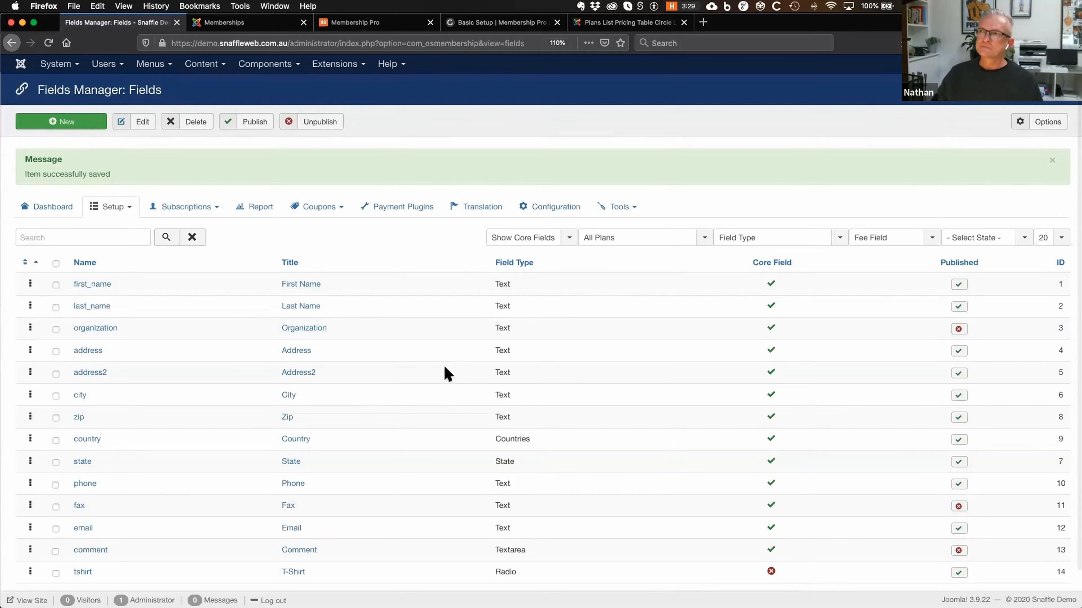
Step: Check the plan filter choices in the custom fields list and leave it on All Plans
scroll(422, 260, down, 2)
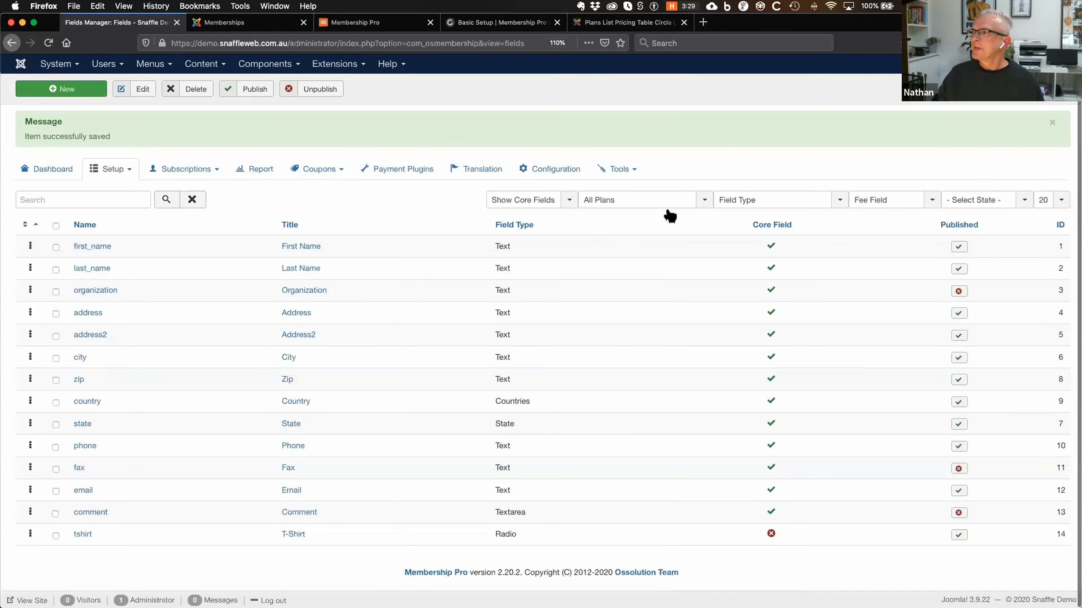
click(688, 203)
click(405, 186)
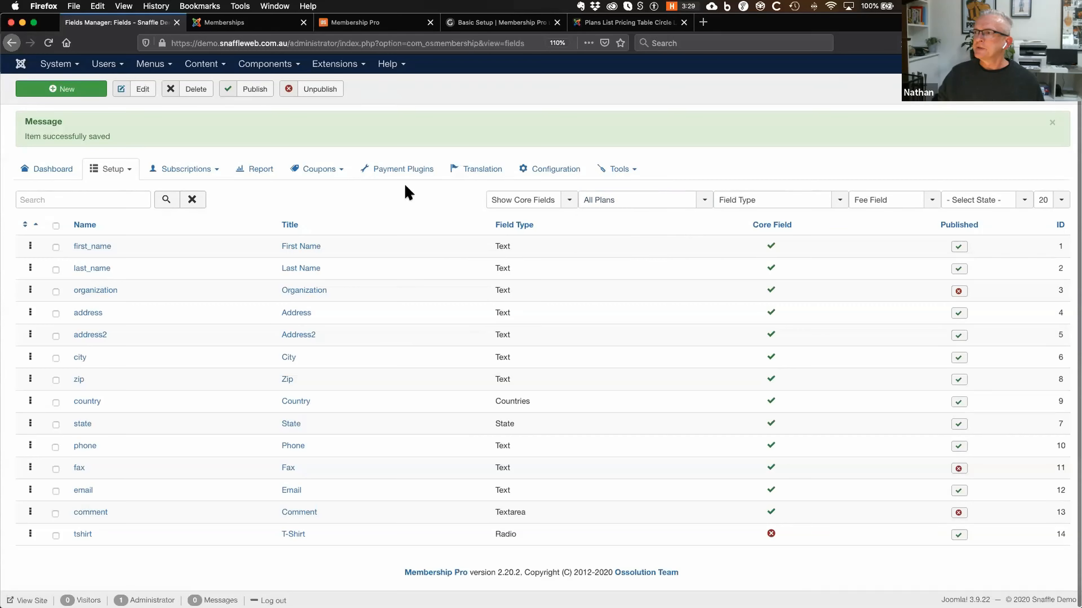
click(678, 198)
click(402, 196)
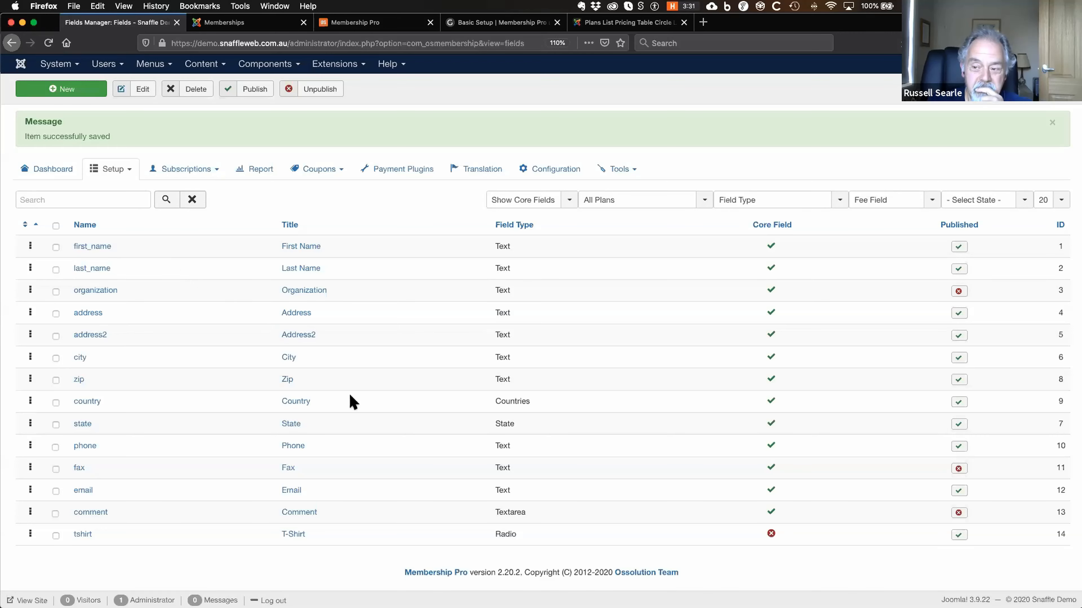
Step: Return to the public website and load a fresh 1 Year Membership sign-up form from the Memberships page
scroll(482, 149, up, 2)
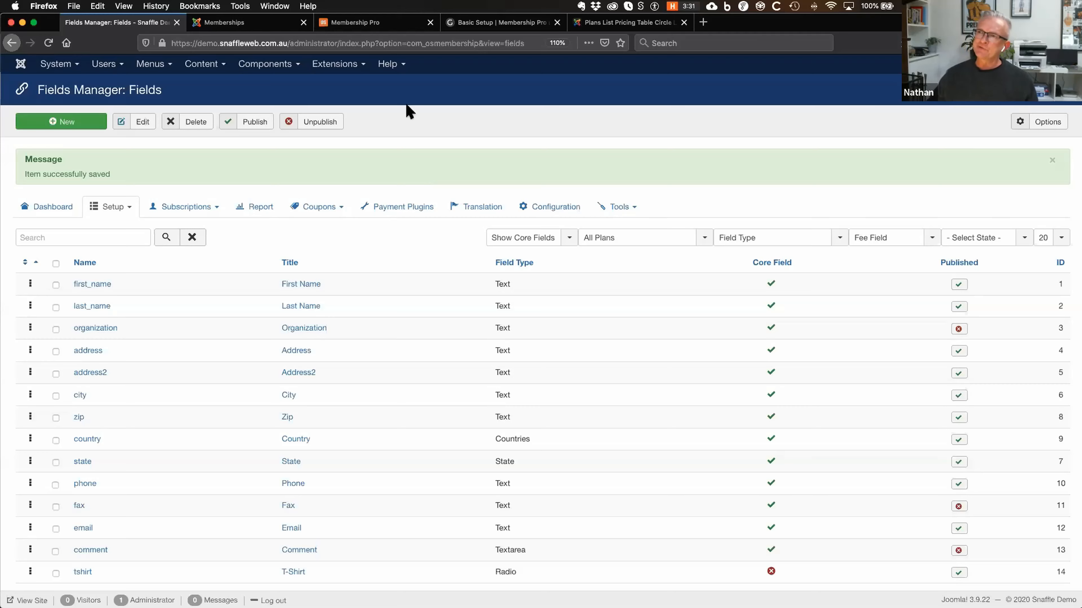
click(262, 26)
scroll(268, 305, down, 6)
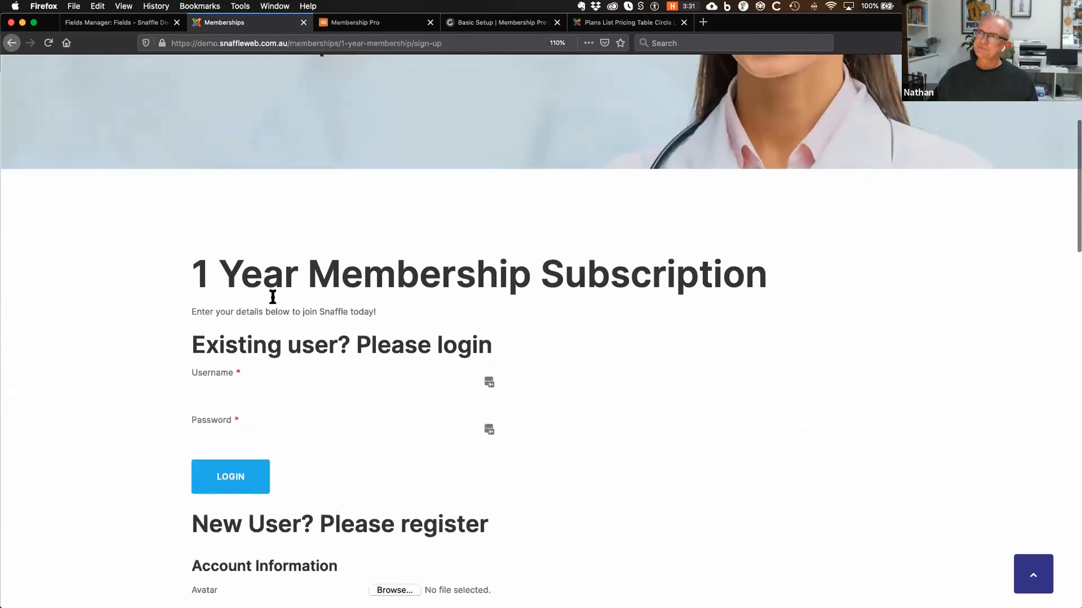
scroll(268, 294, up, 6)
click(467, 112)
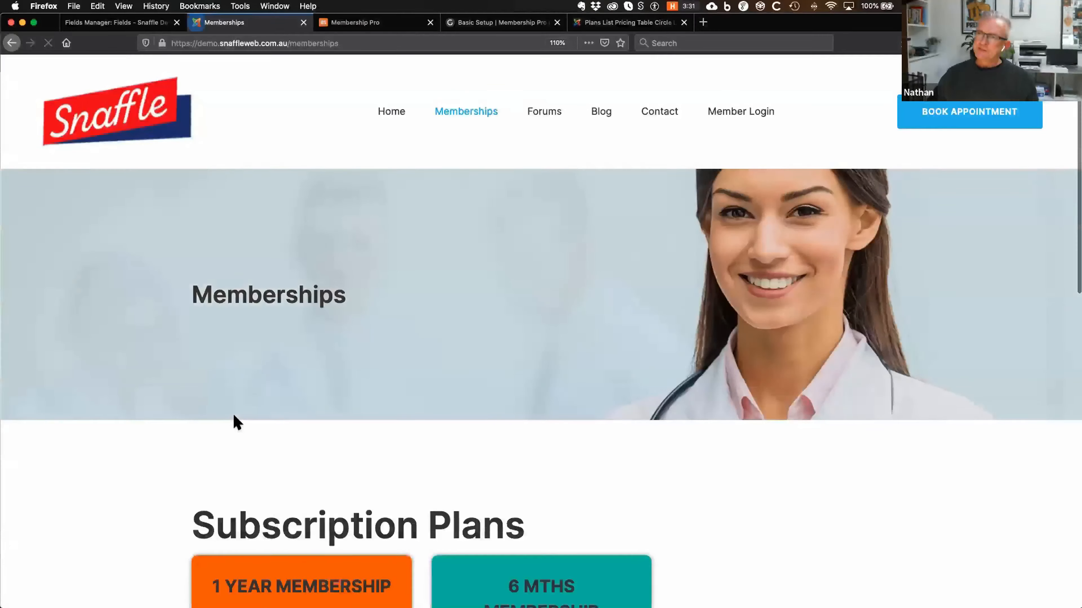
scroll(237, 411, down, 6)
click(301, 506)
Step: Review the new-user registration fields, T-Shirt option and price on the reloaded sign-up form
scroll(144, 445, down, 15)
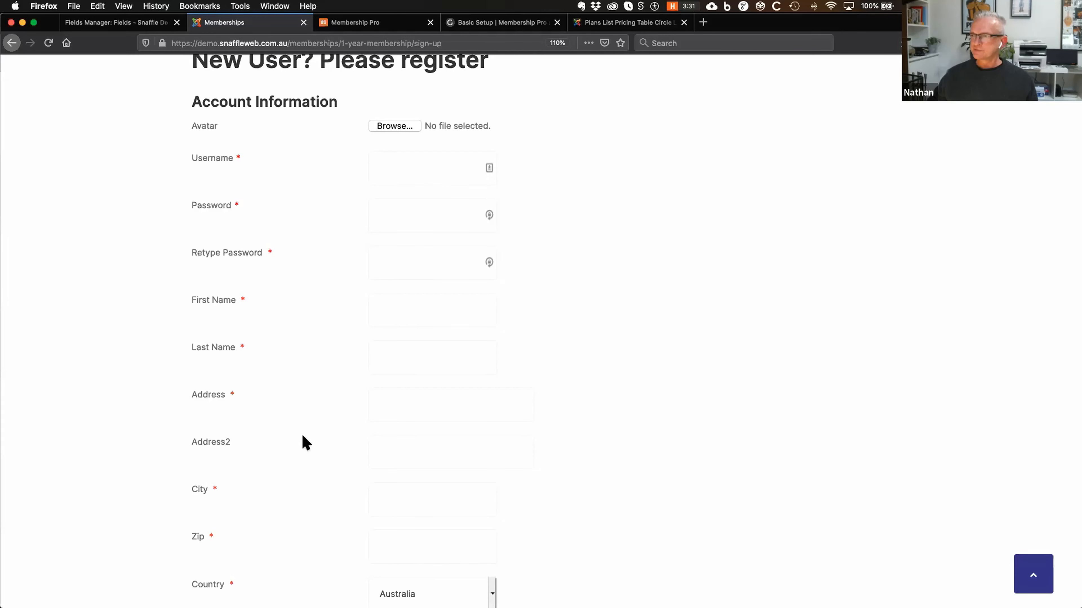
scroll(304, 443, down, 5)
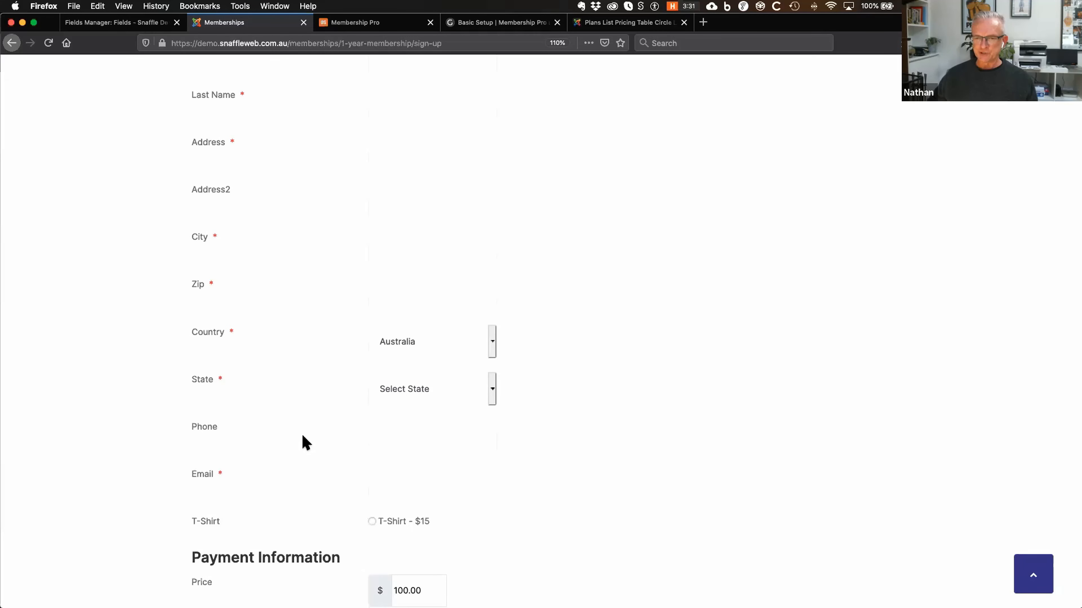
scroll(305, 443, up, 5)
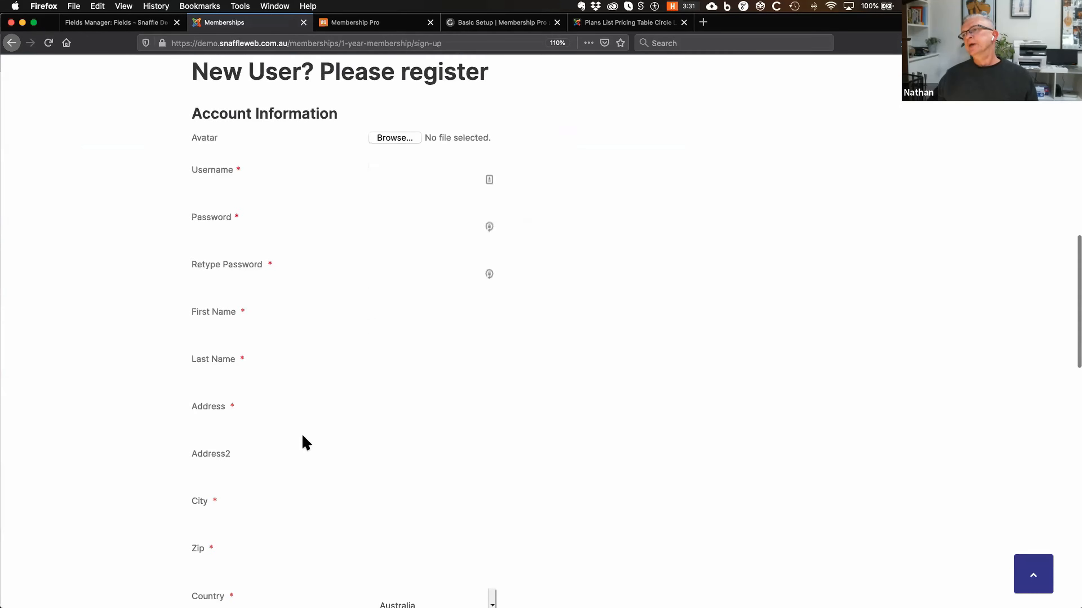
scroll(306, 443, up, 10)
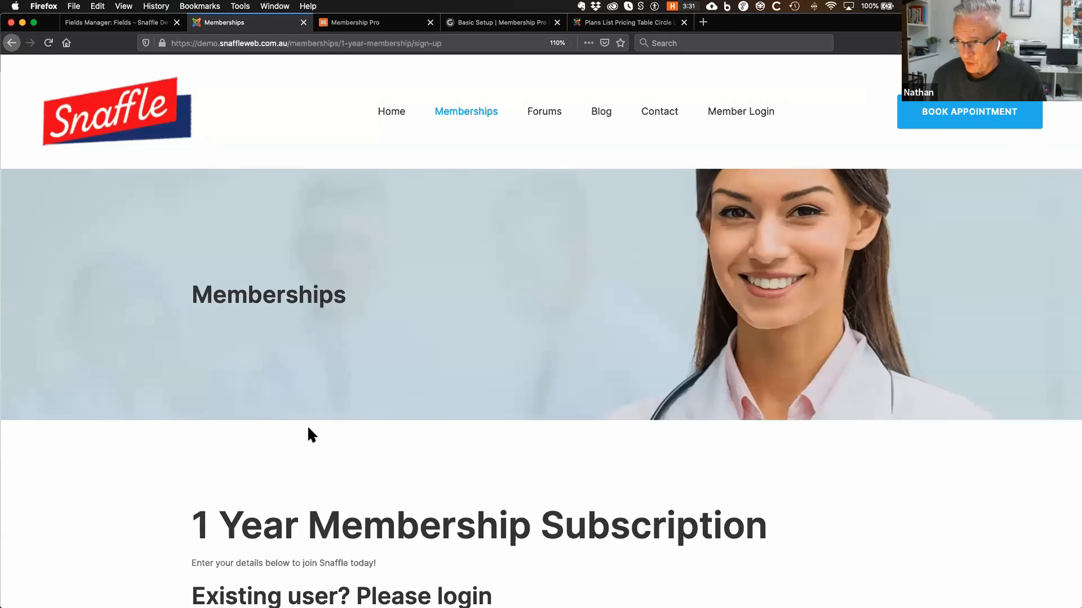